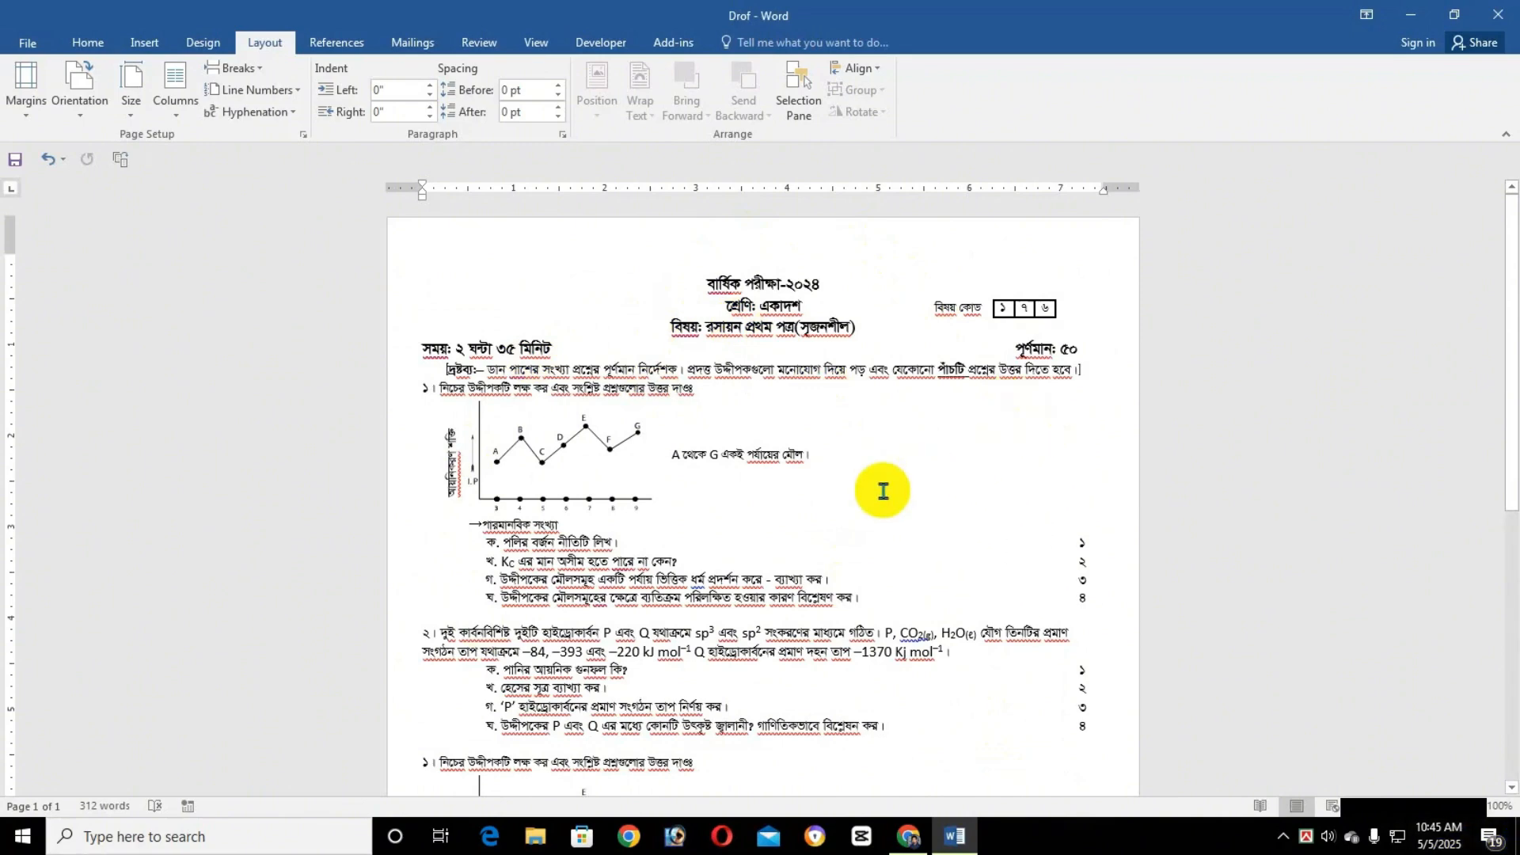
scroll(883, 491, "up", 3)
scroll(844, 600, "down", 1)
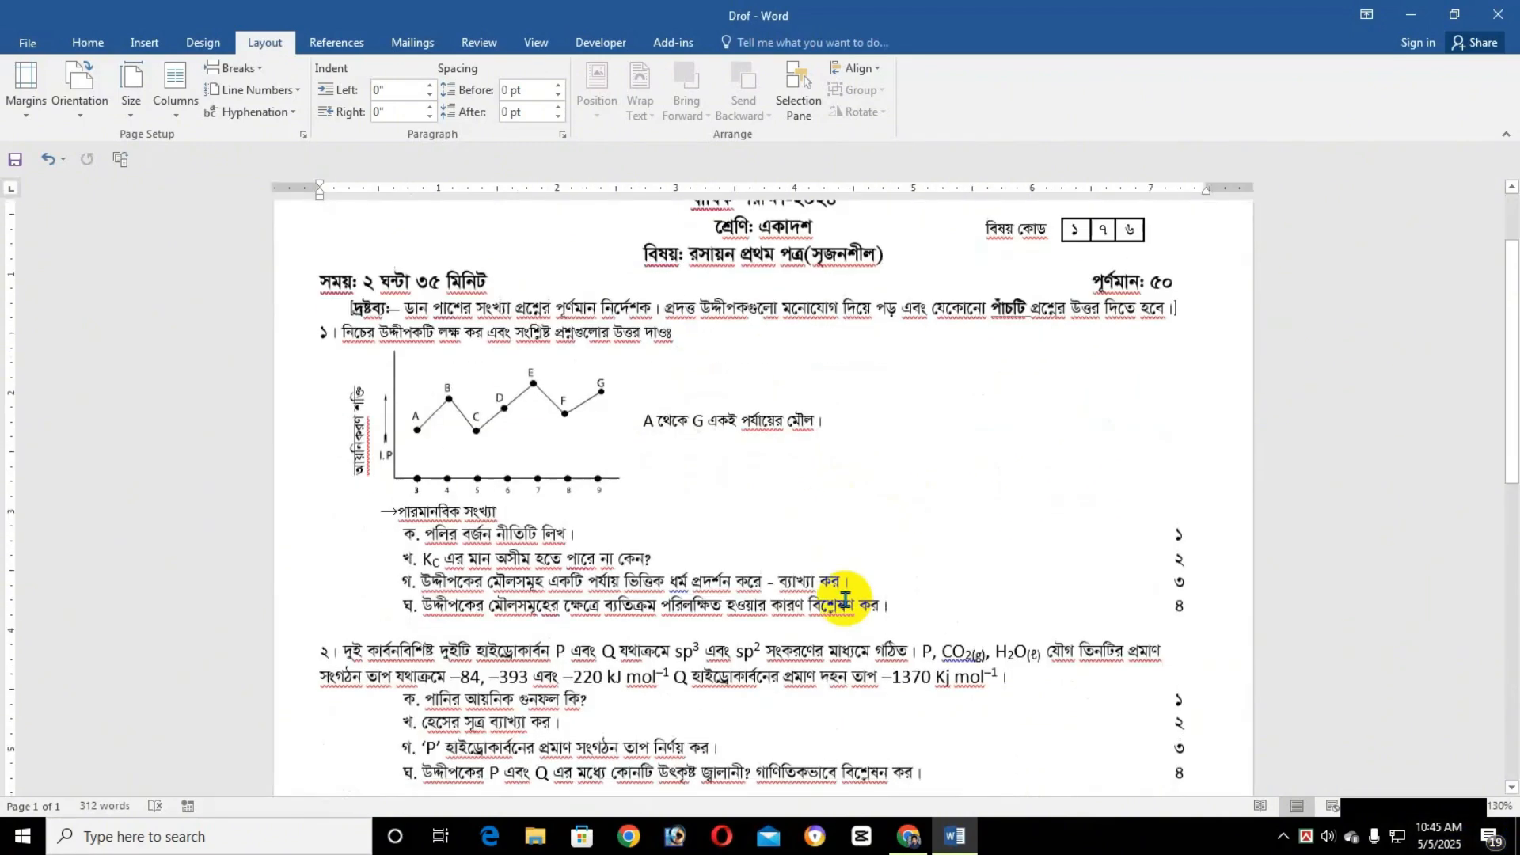
scroll(846, 599, "down", 3)
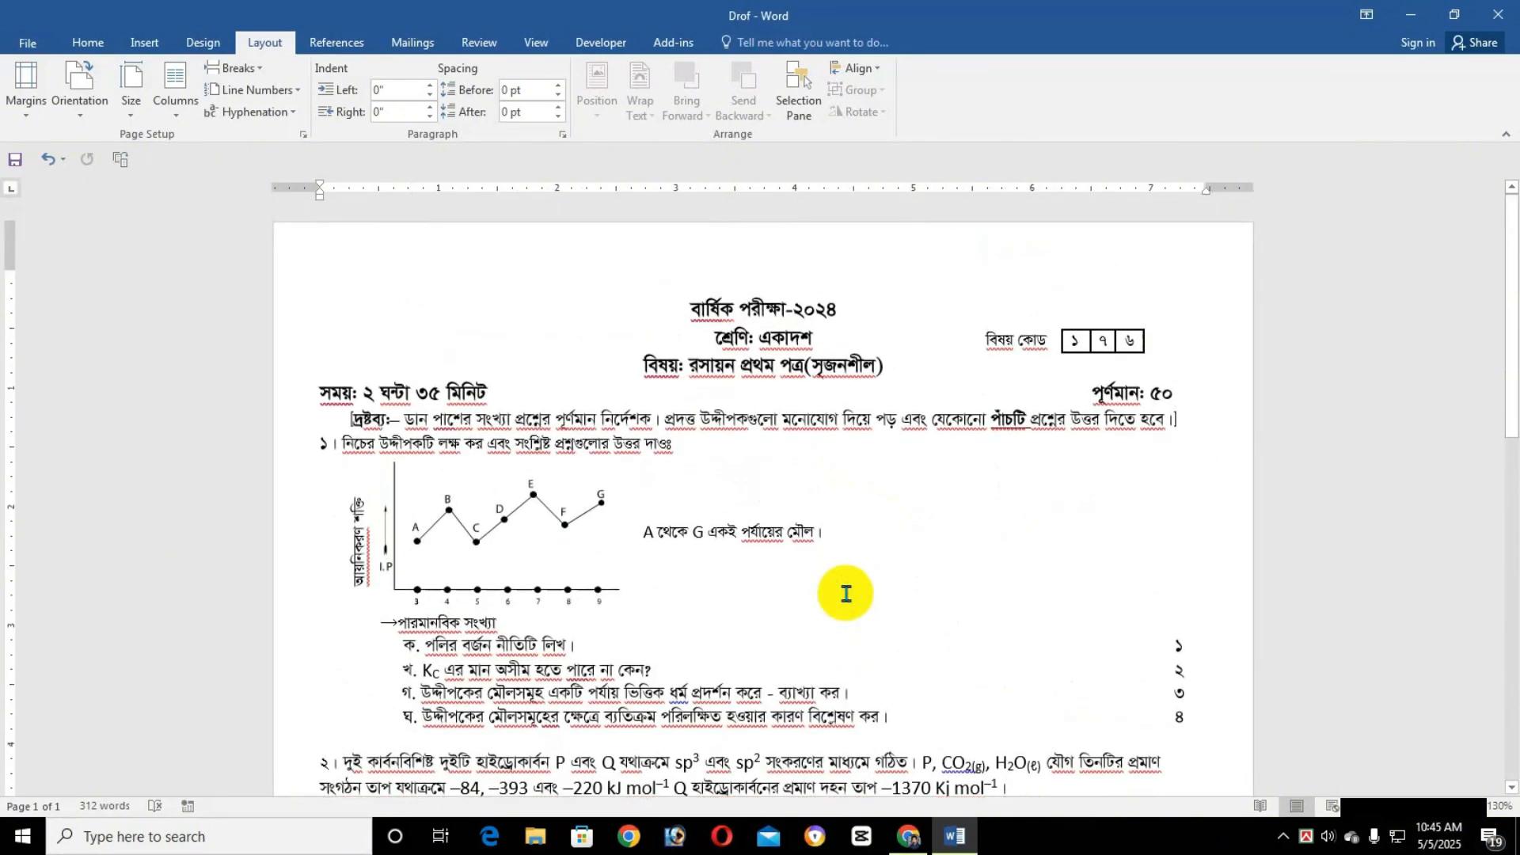
scroll(846, 592, "up", 5)
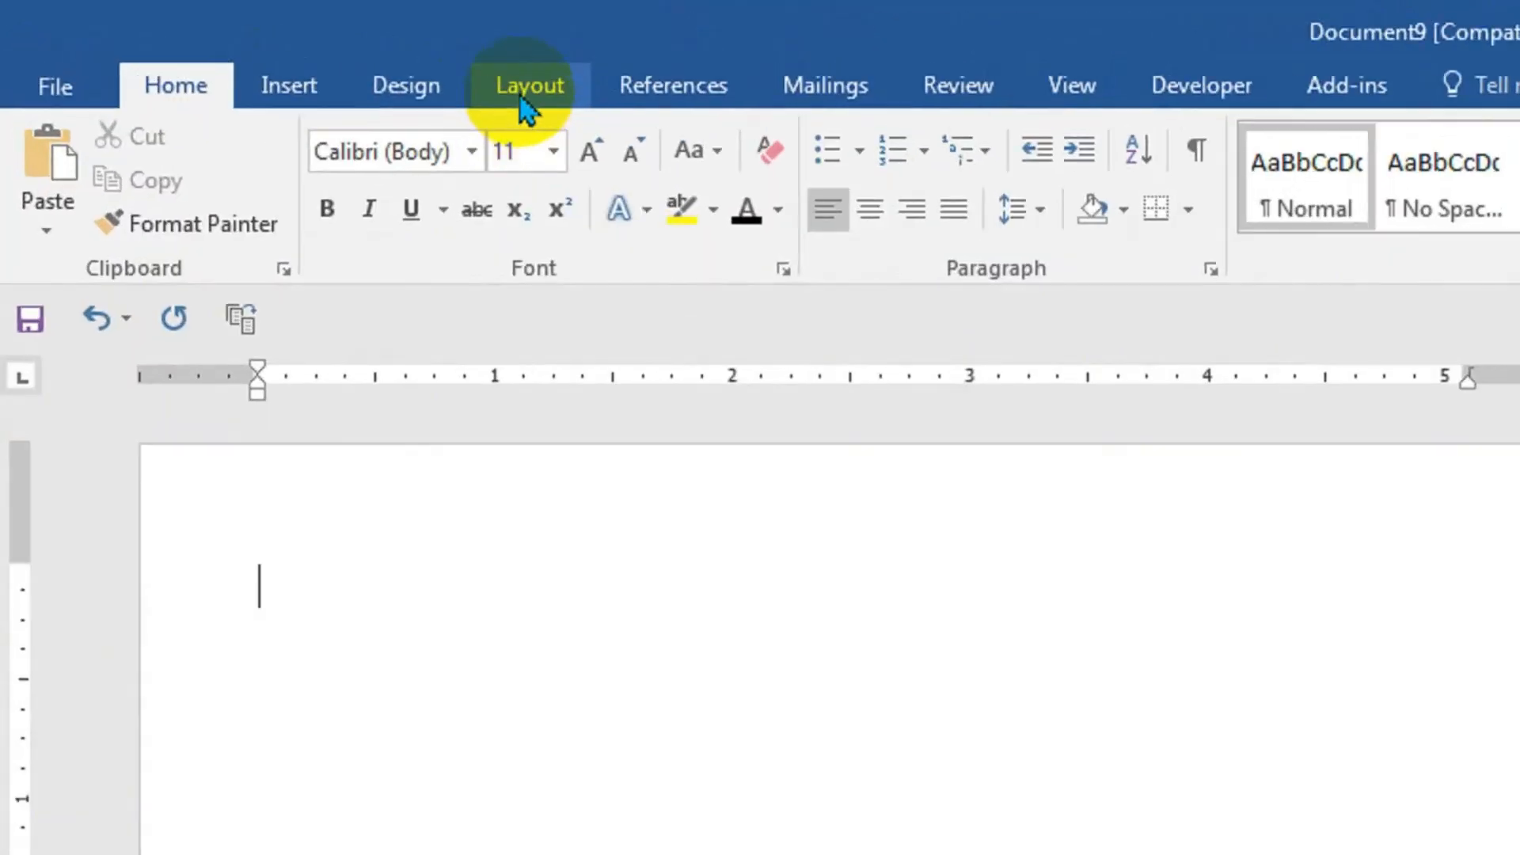
Use custom margins in the page setup to set the top and bottom margins to 0.4".
left_click(264, 43)
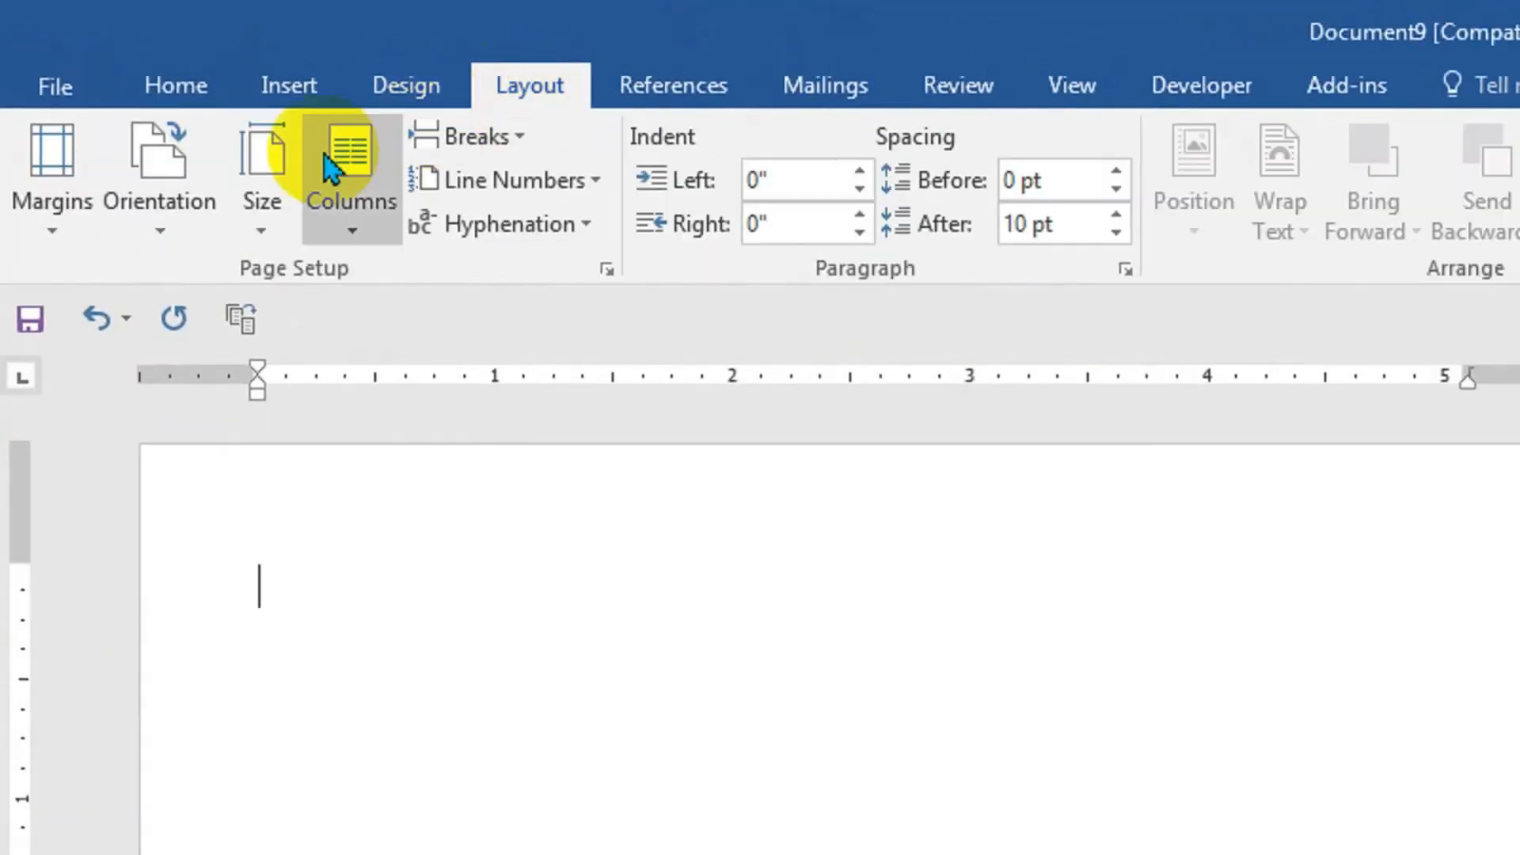
left_click(57, 233)
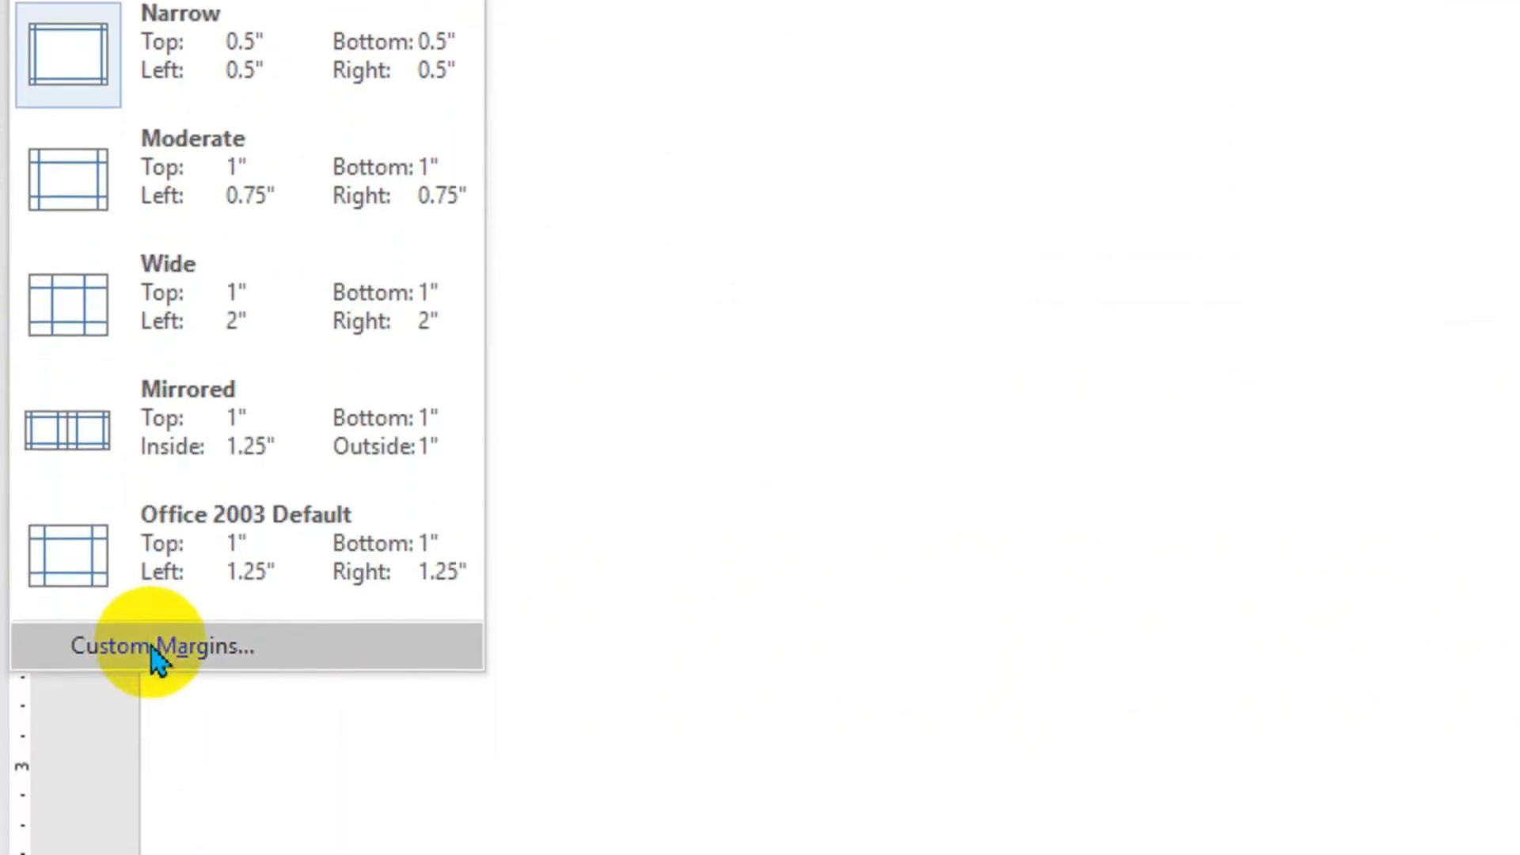
left_click(156, 648)
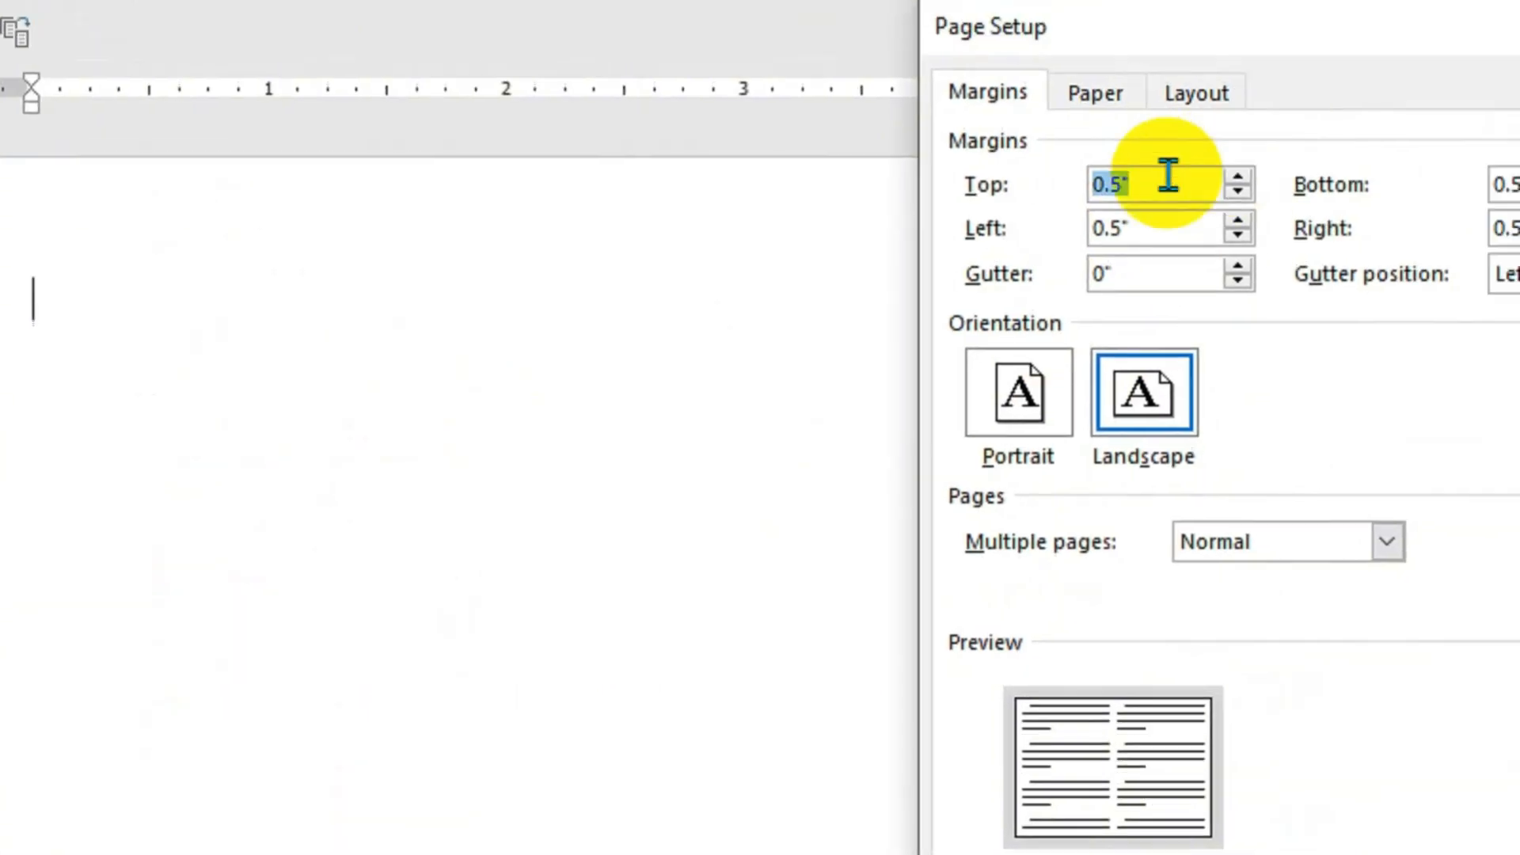
left_click(1141, 214)
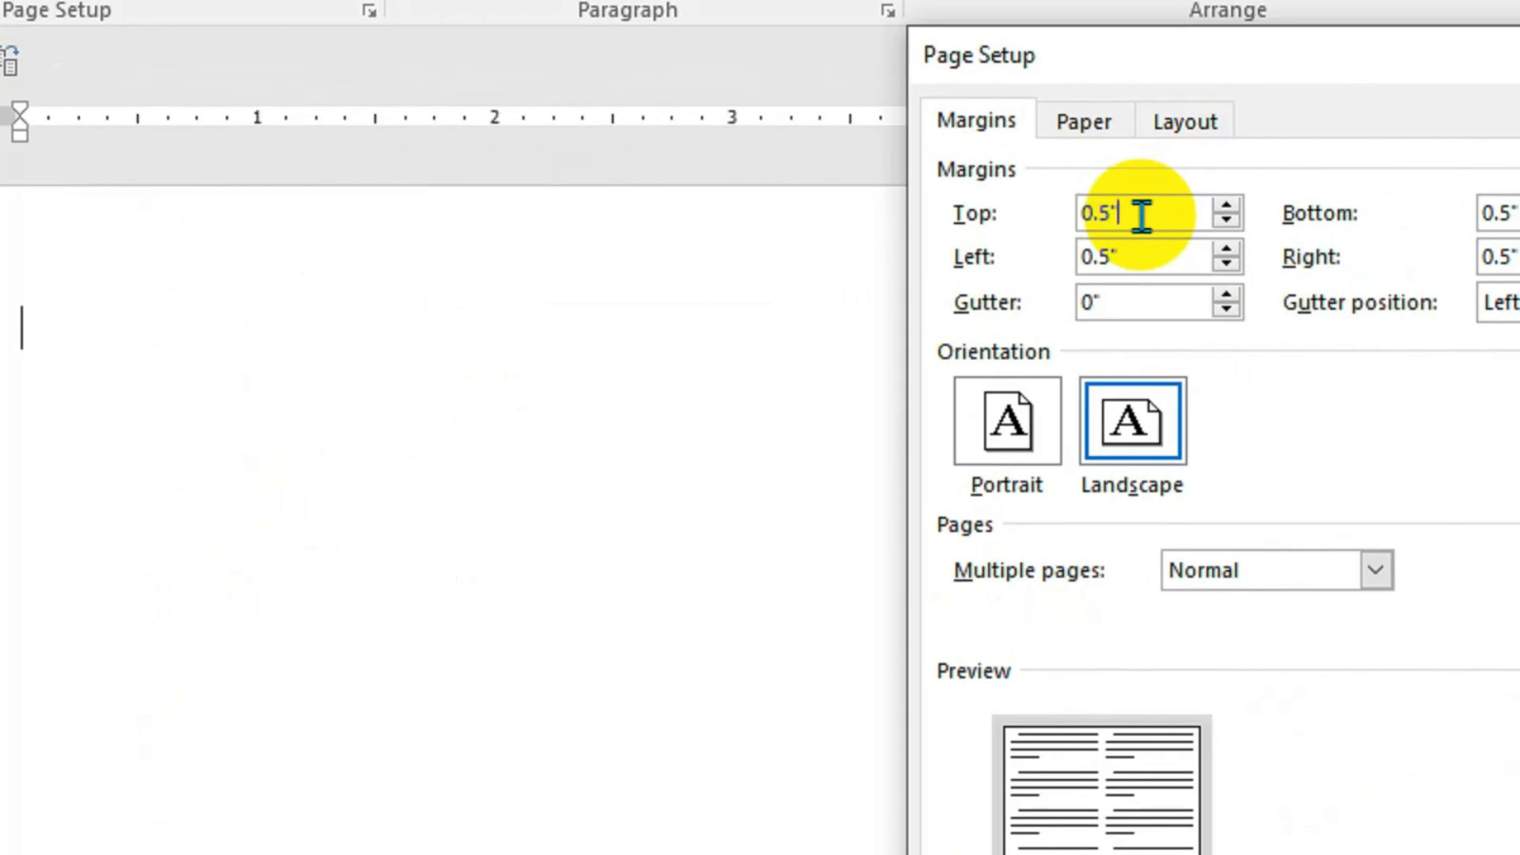
key("BackSpace")
type("4")
key("Tab")
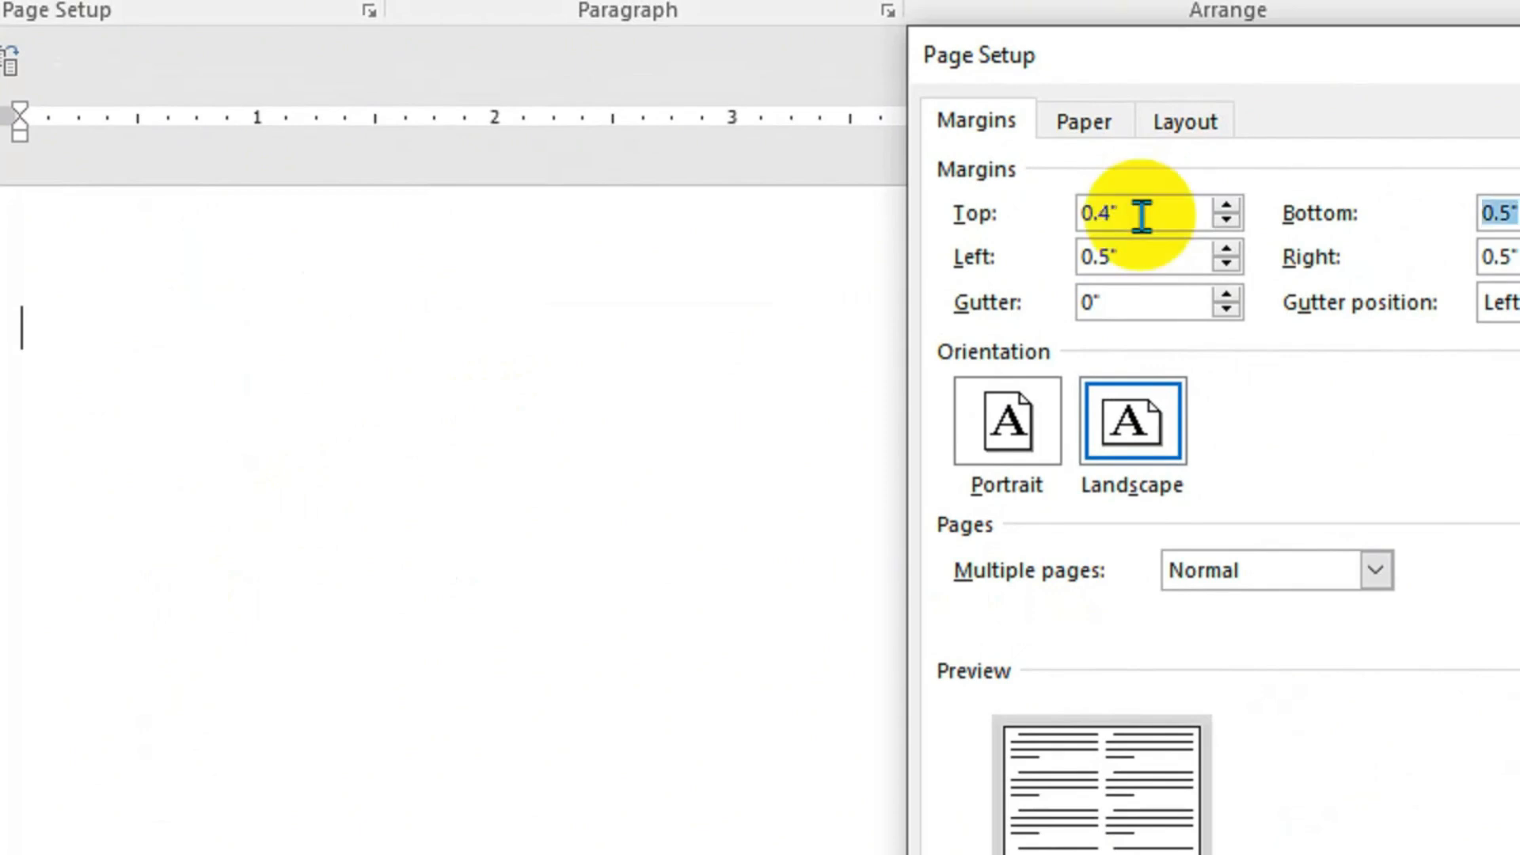
type("0.04")
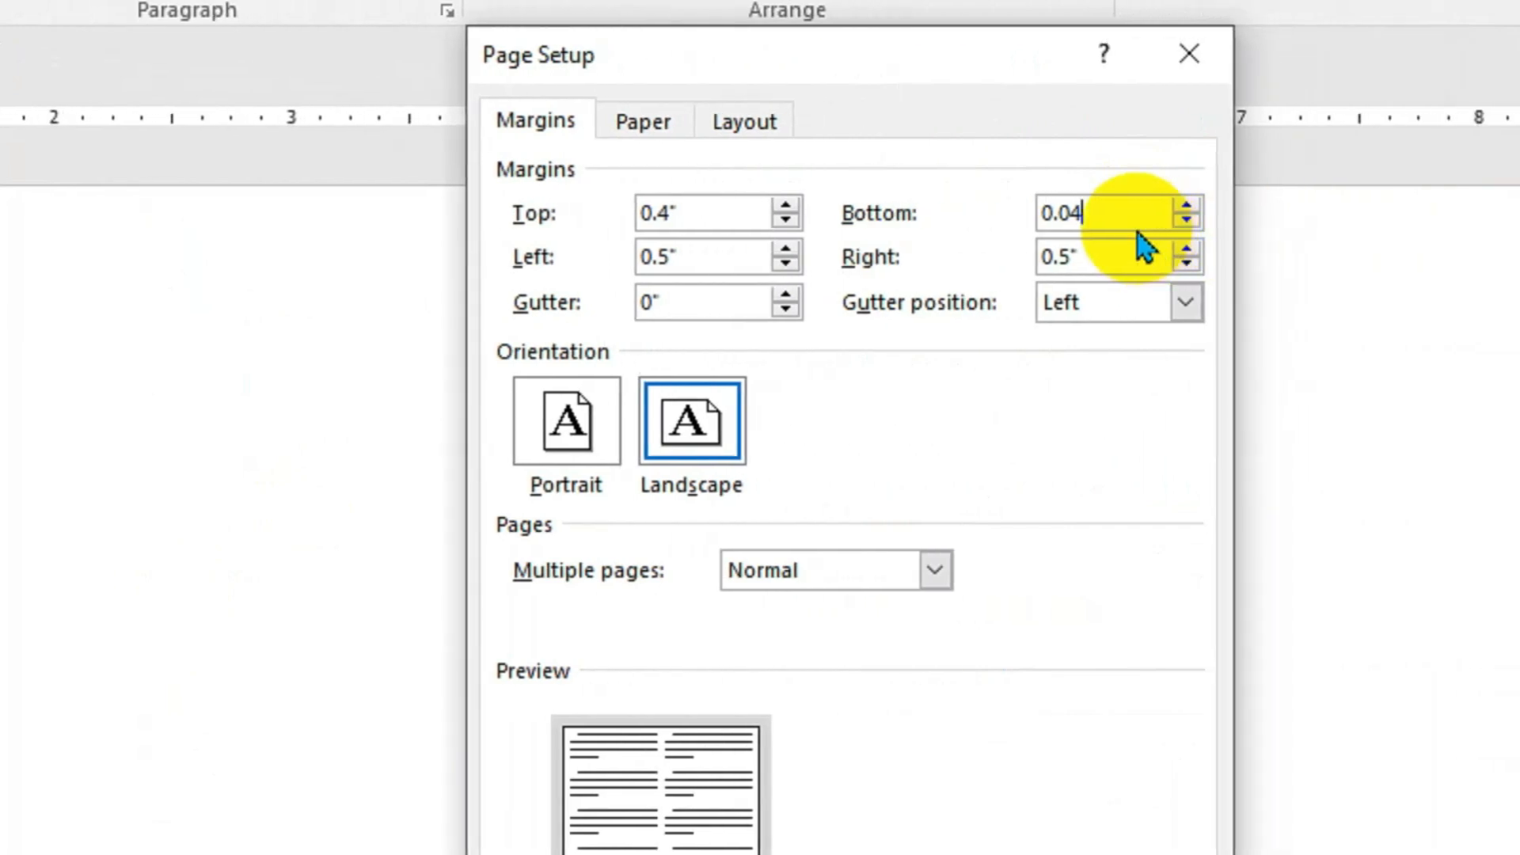
key("BackSpace")
key("BackSpace")
type("4")
key("Tab")
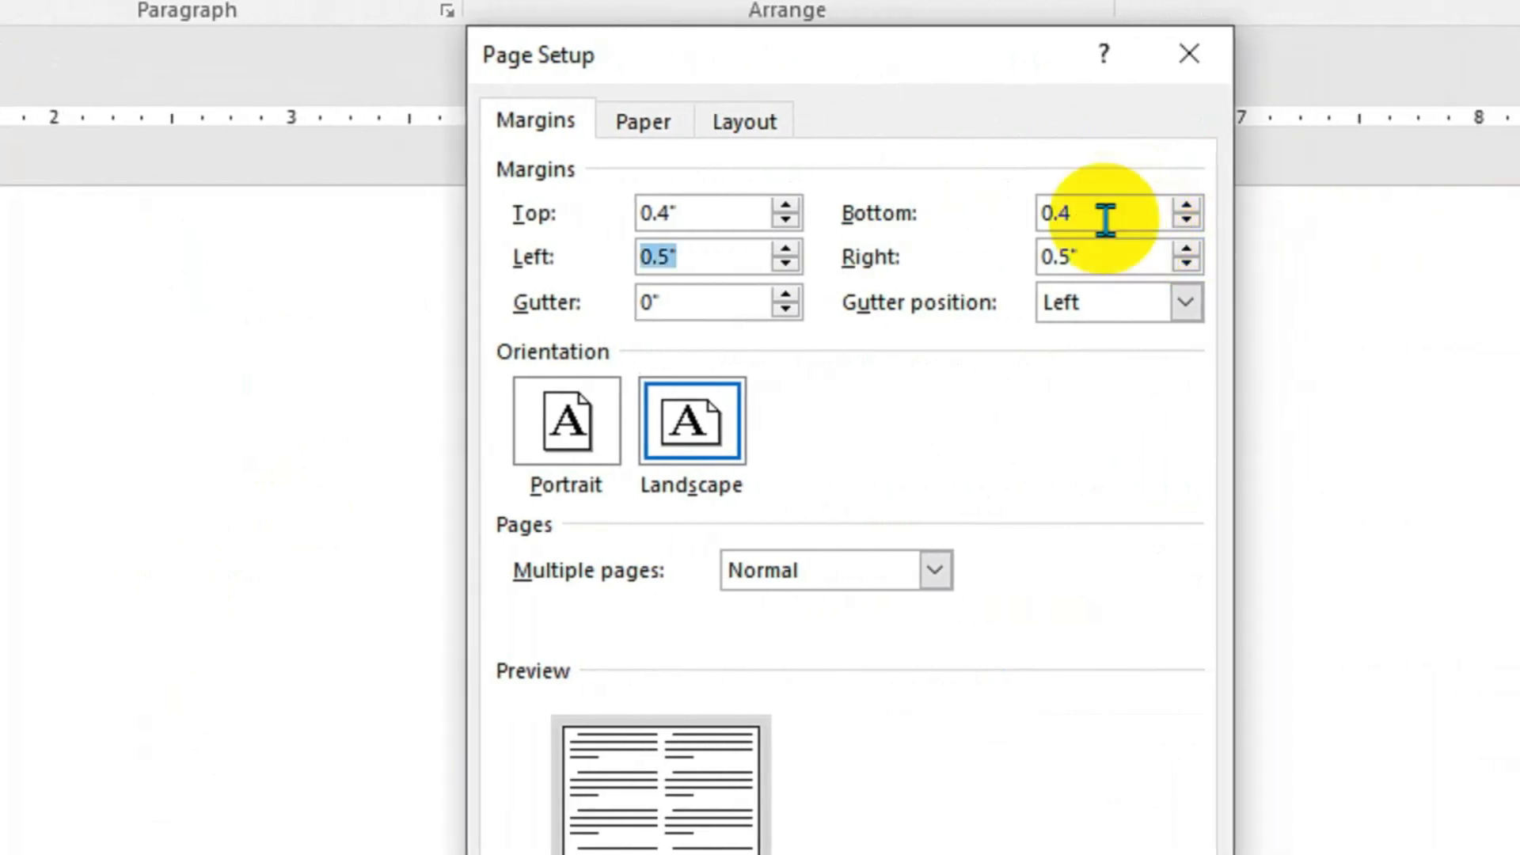
Set the left and right margins to 0.4" and apply the page setup to the whole document.
type("0.4")
key("Tab")
type("0.4")
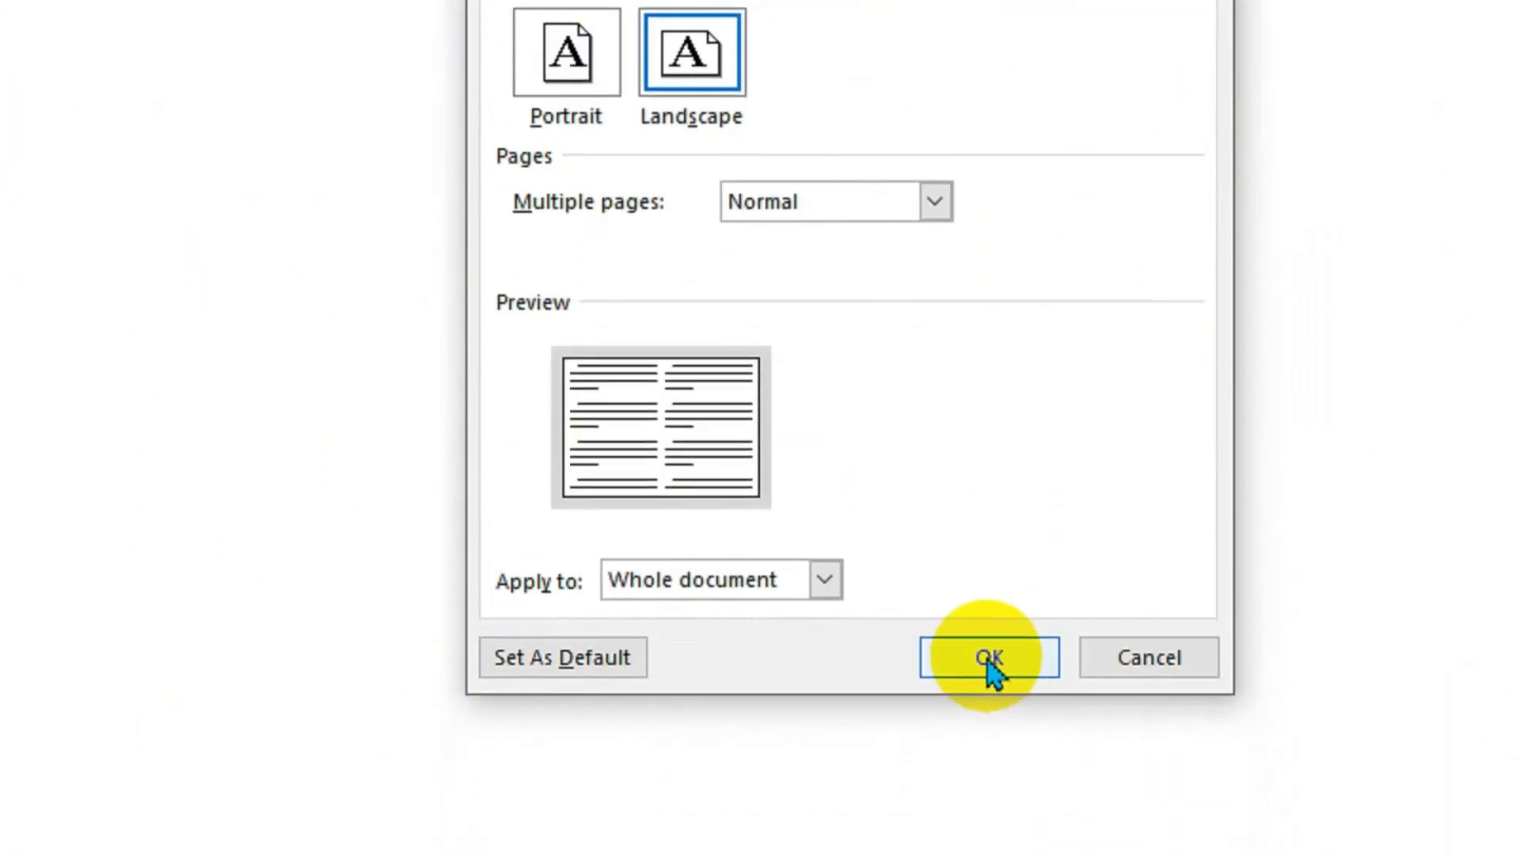
left_click(994, 658)
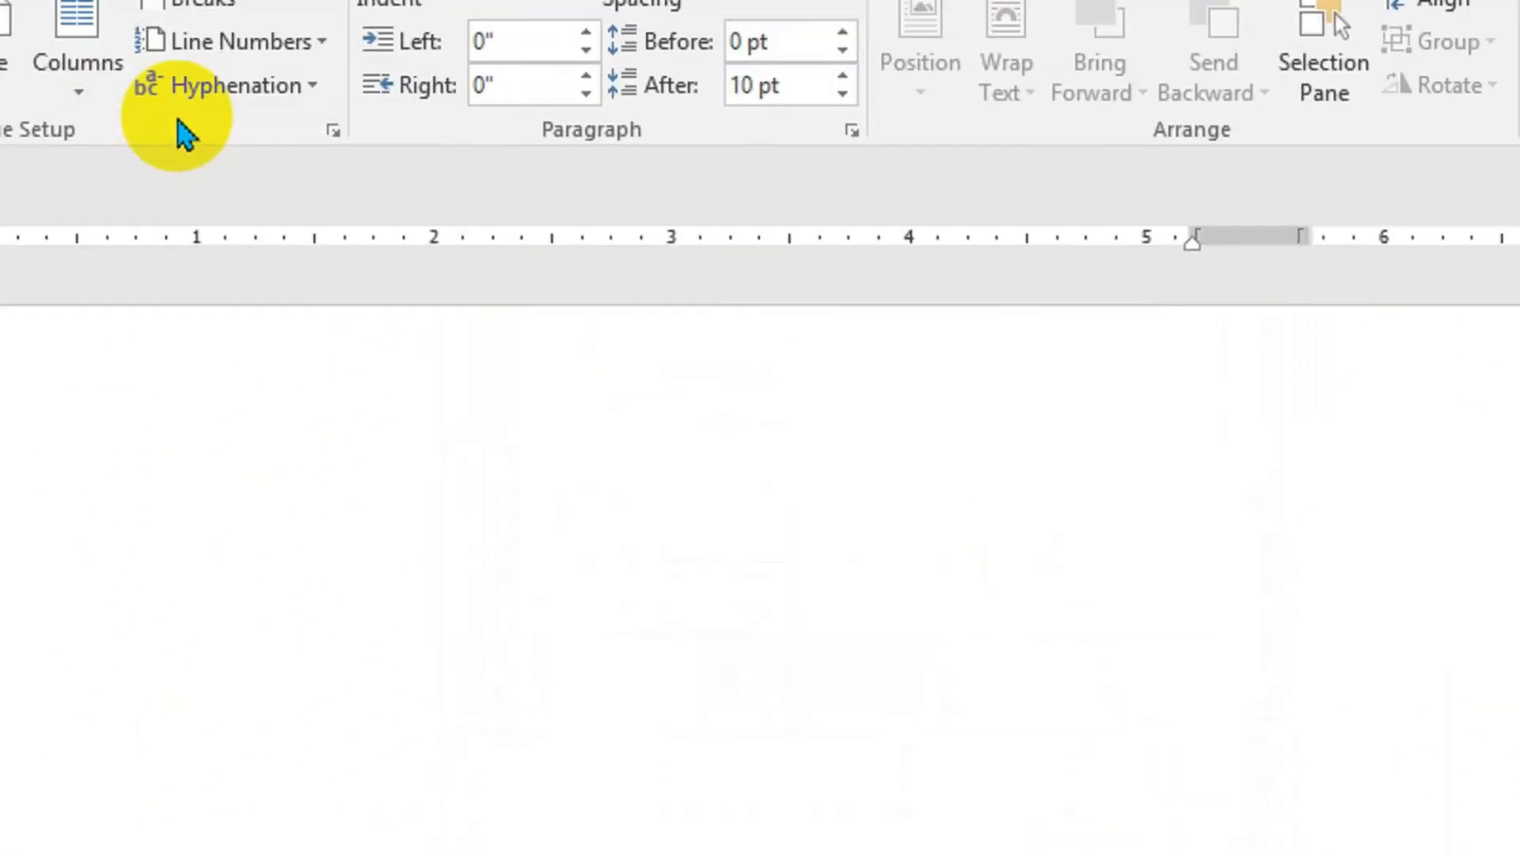
Change the page orientation to Portrait and the paper size to A4.
left_click(159, 215)
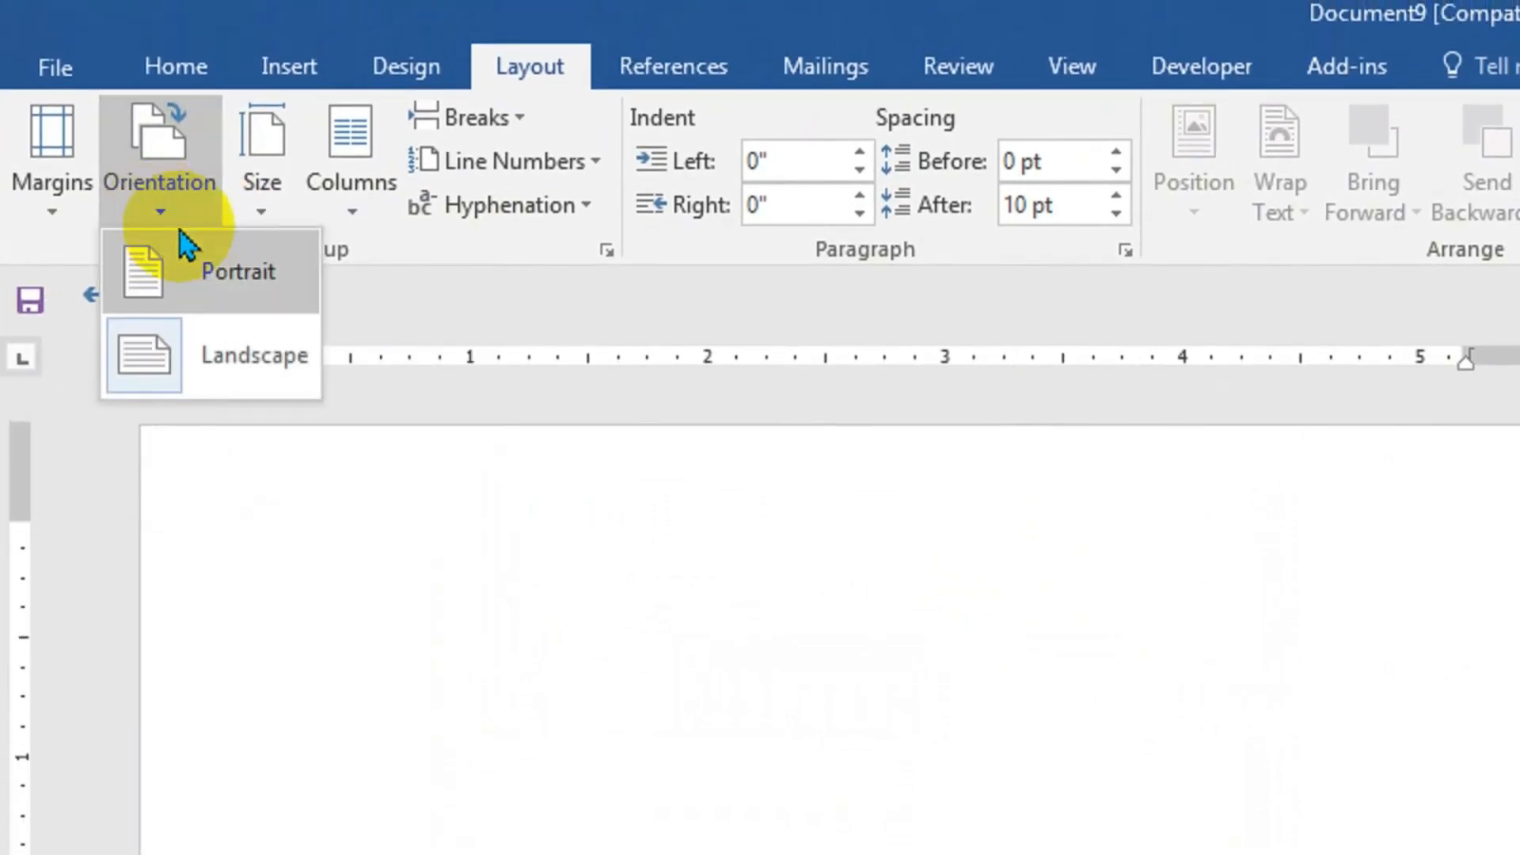
left_click(216, 279)
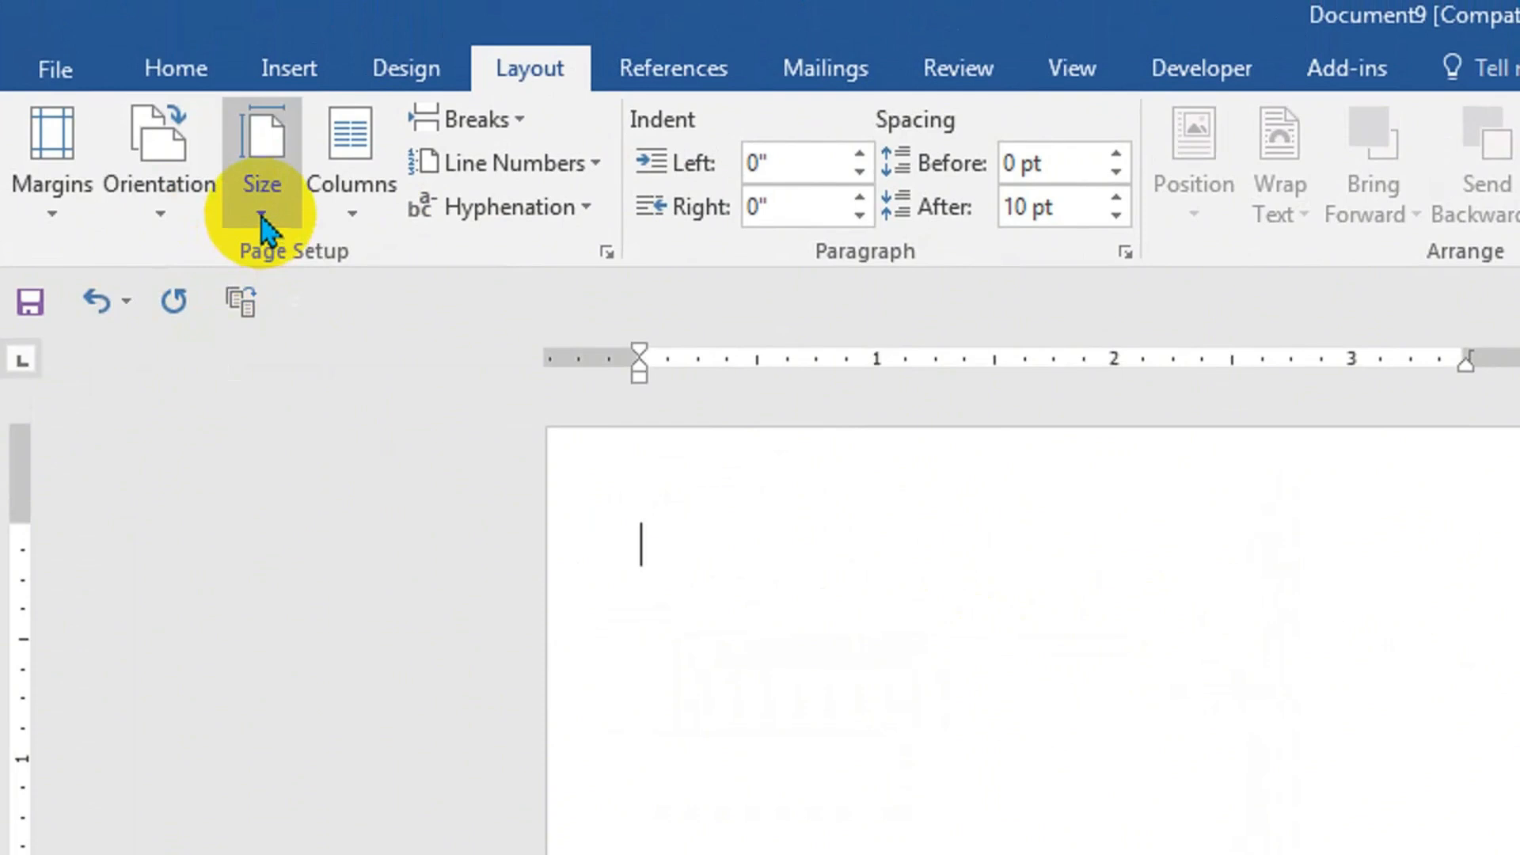
left_click(260, 213)
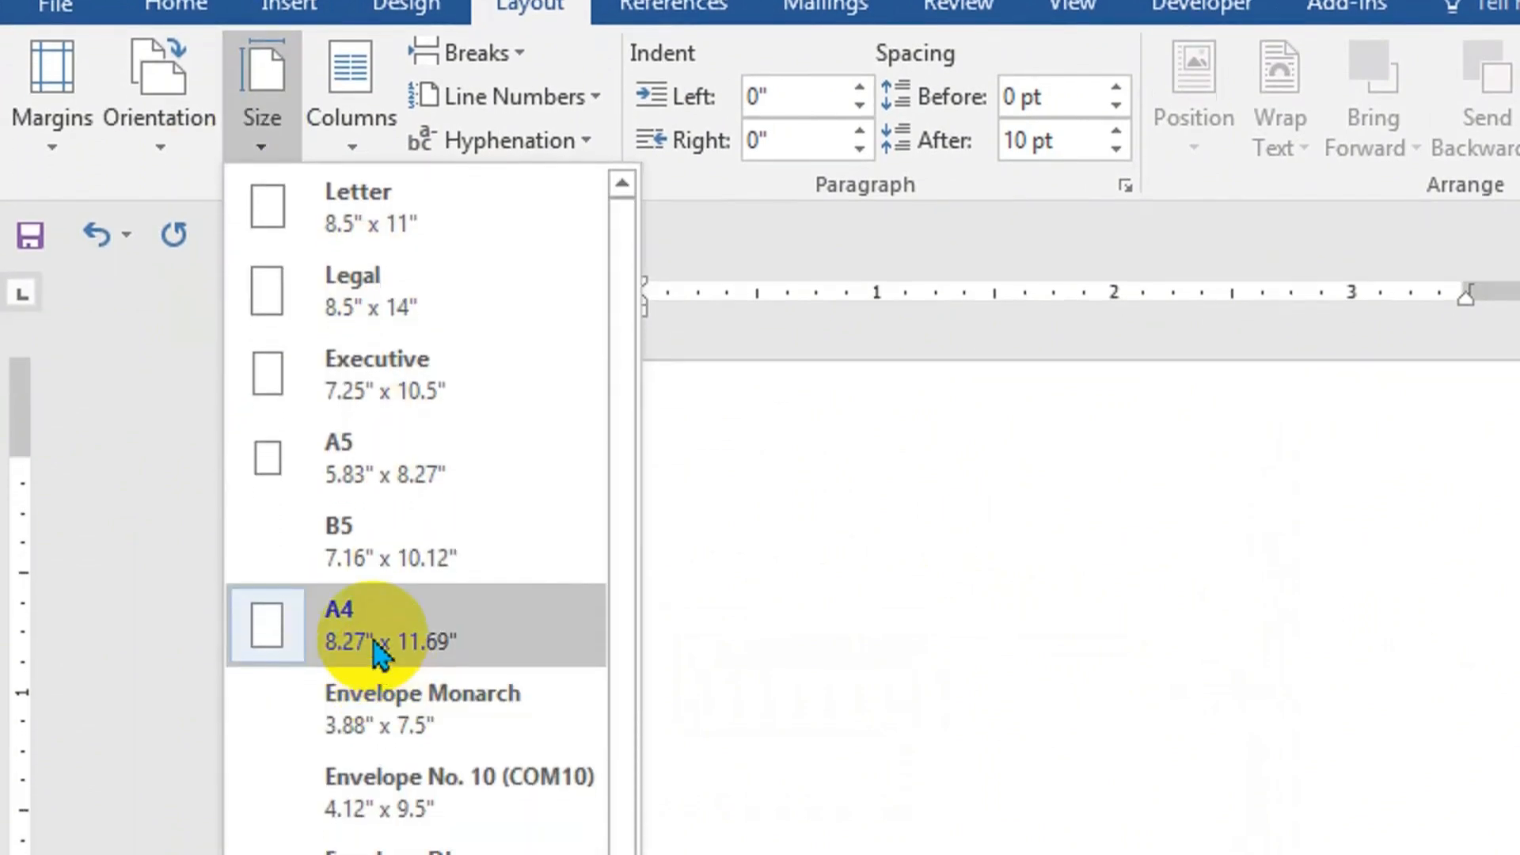
left_click(378, 646)
Switch the page to a single column and set the paragraph spacing after to 0 pt.
left_click(348, 152)
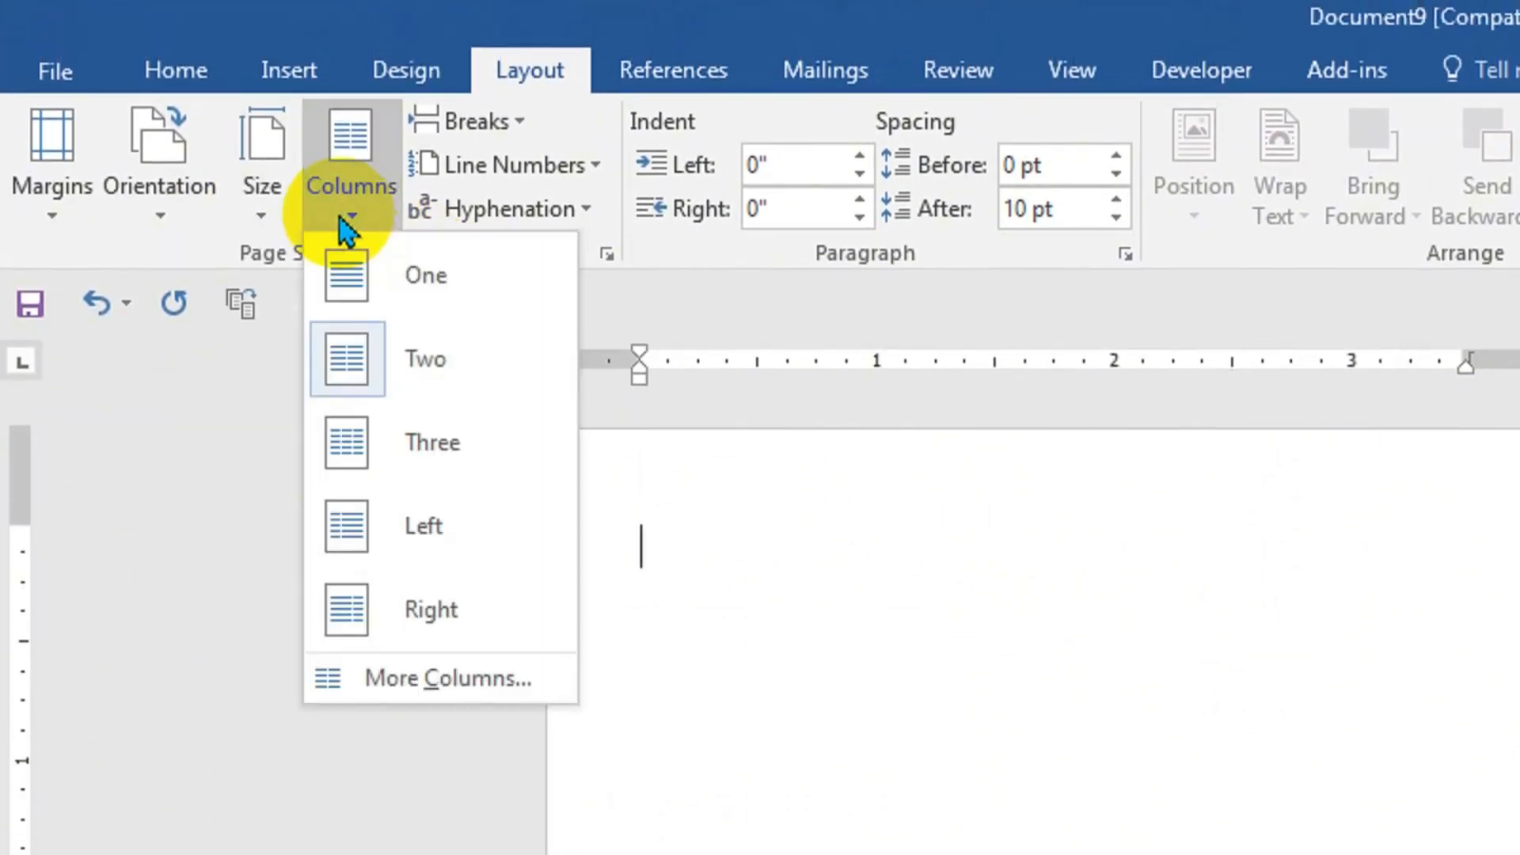
left_click(405, 287)
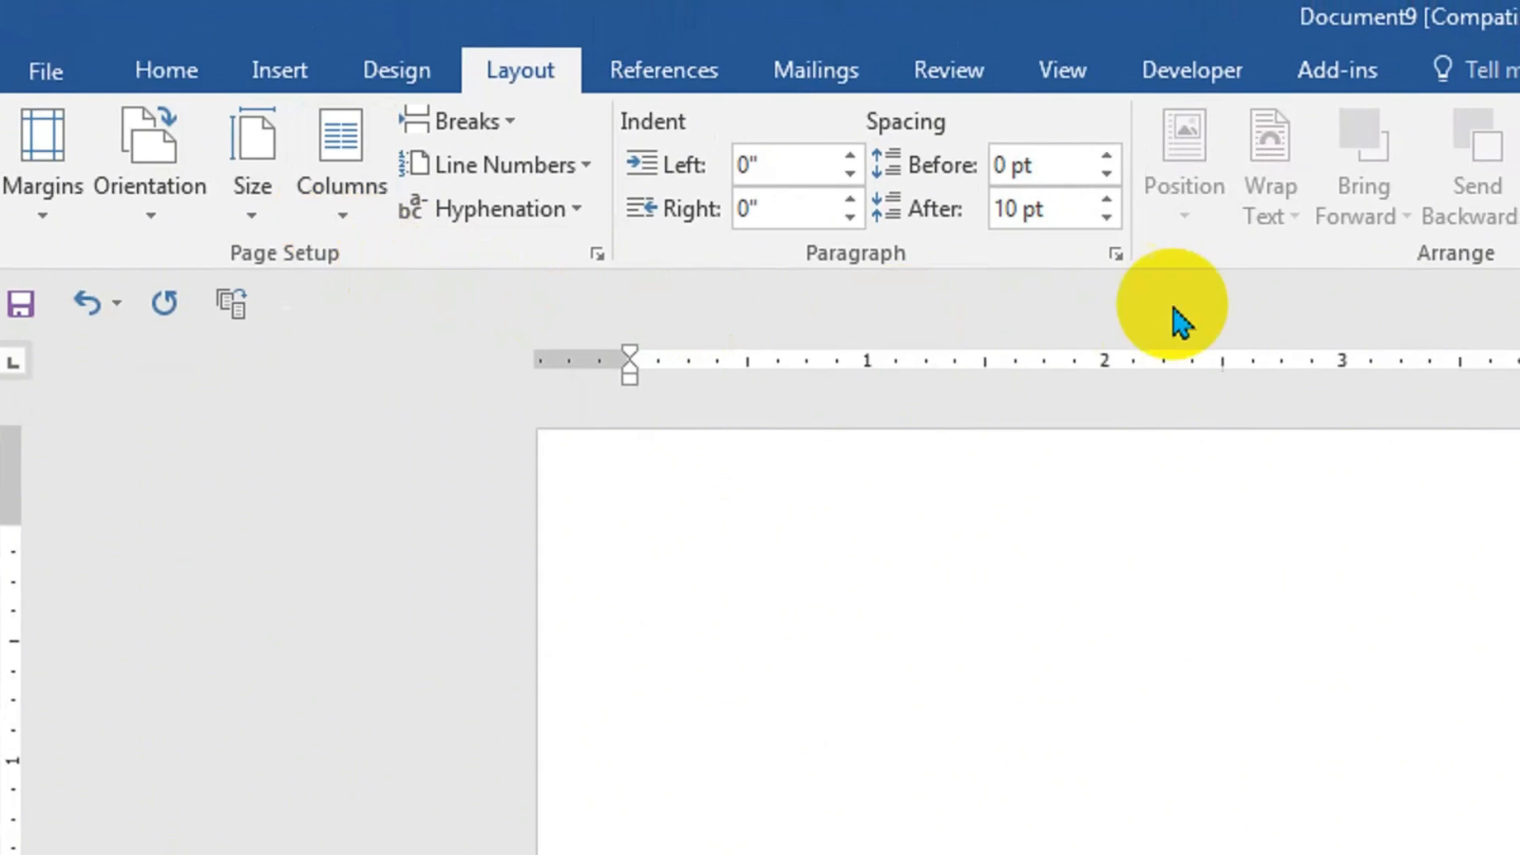
left_click(1097, 219)
left_click(1097, 220)
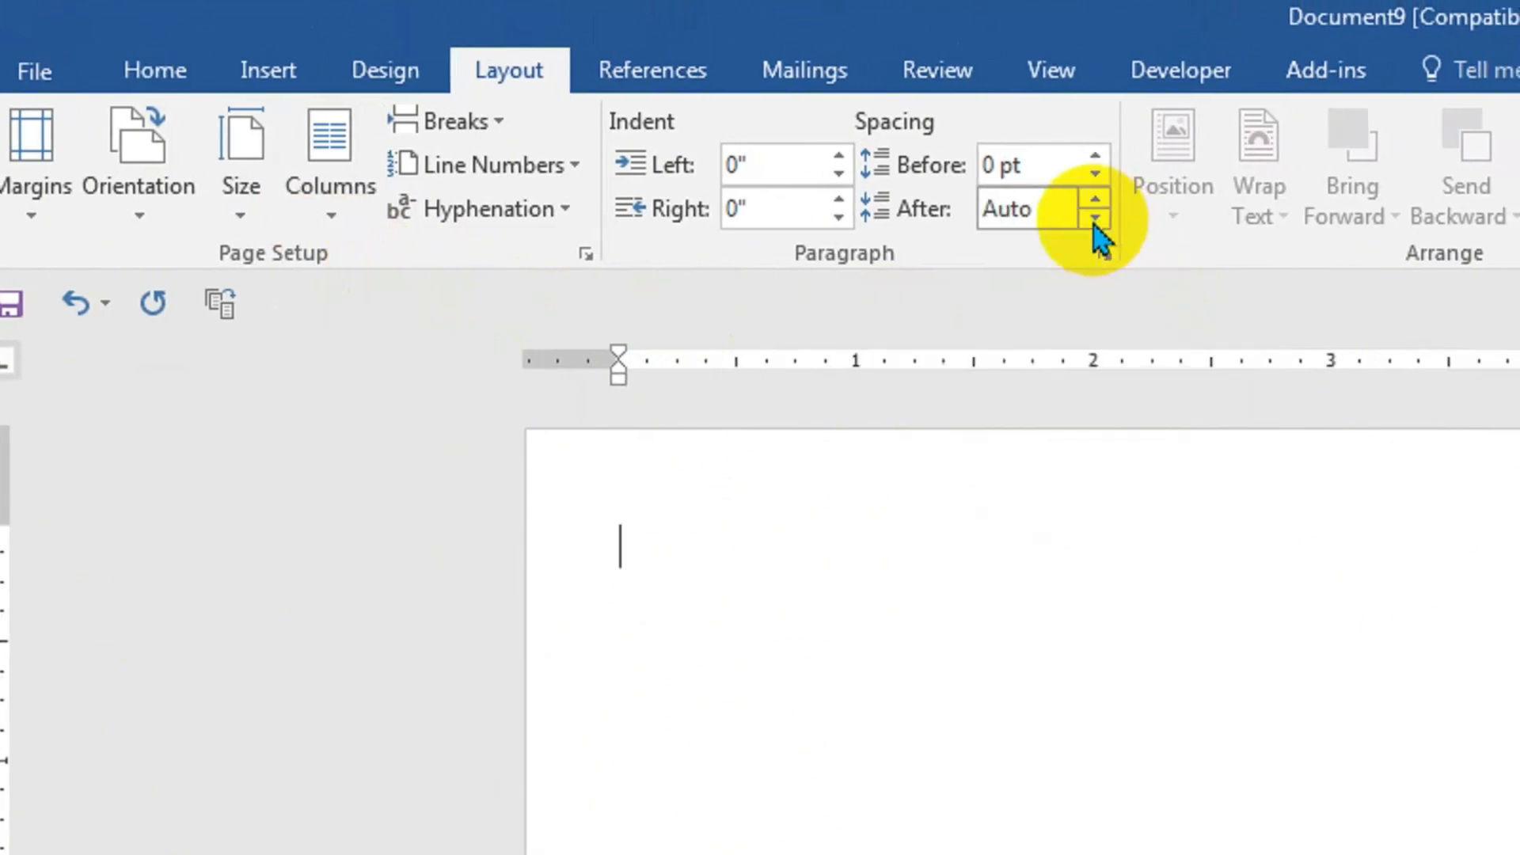
left_click(1096, 200)
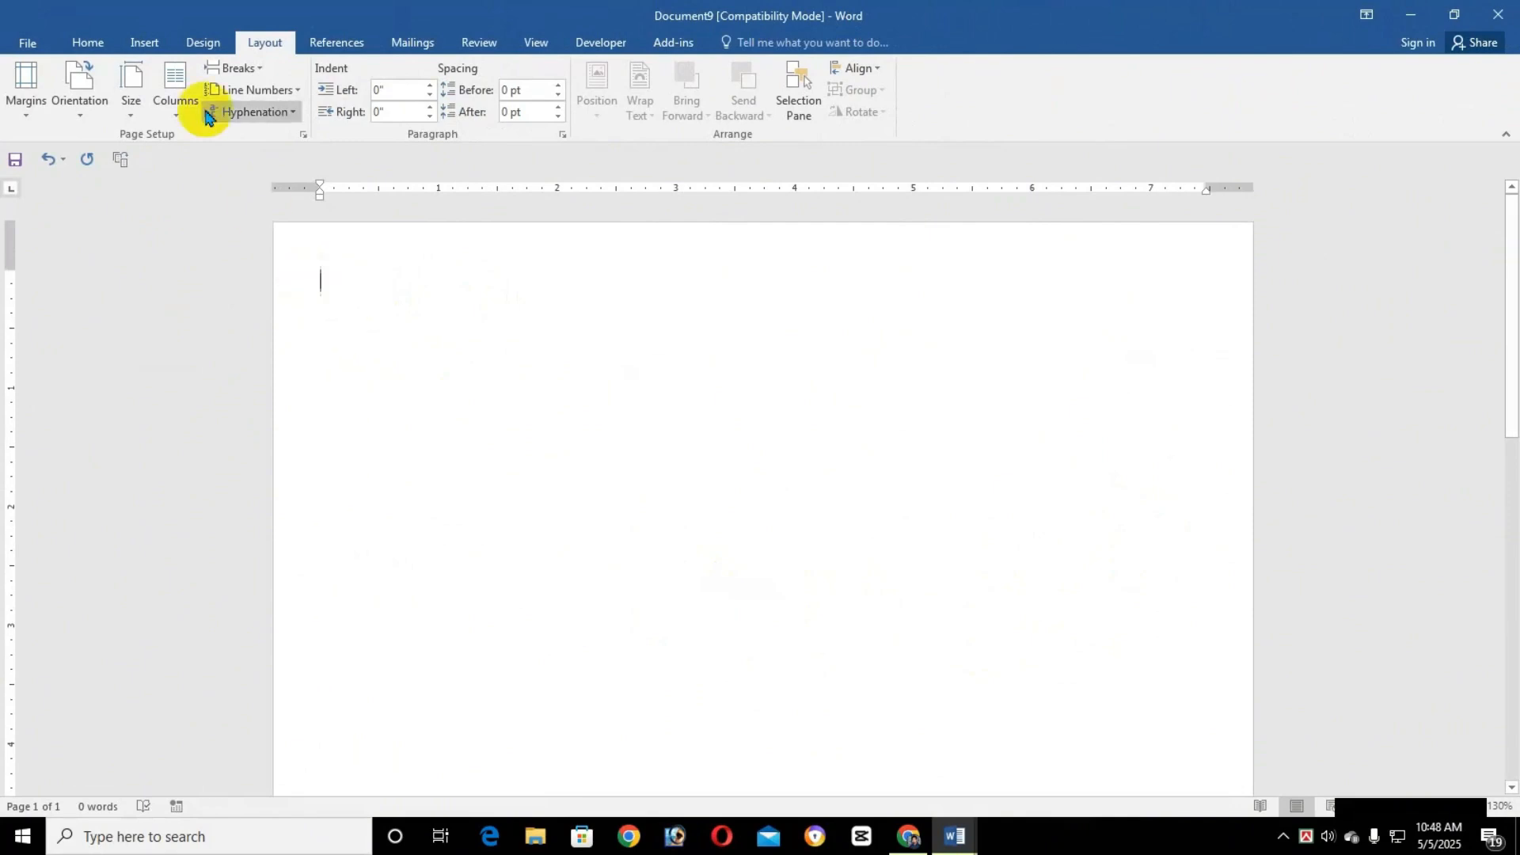
Set the font to SutonnyMJ at size 14 for the text of the blank document.
left_click(83, 44)
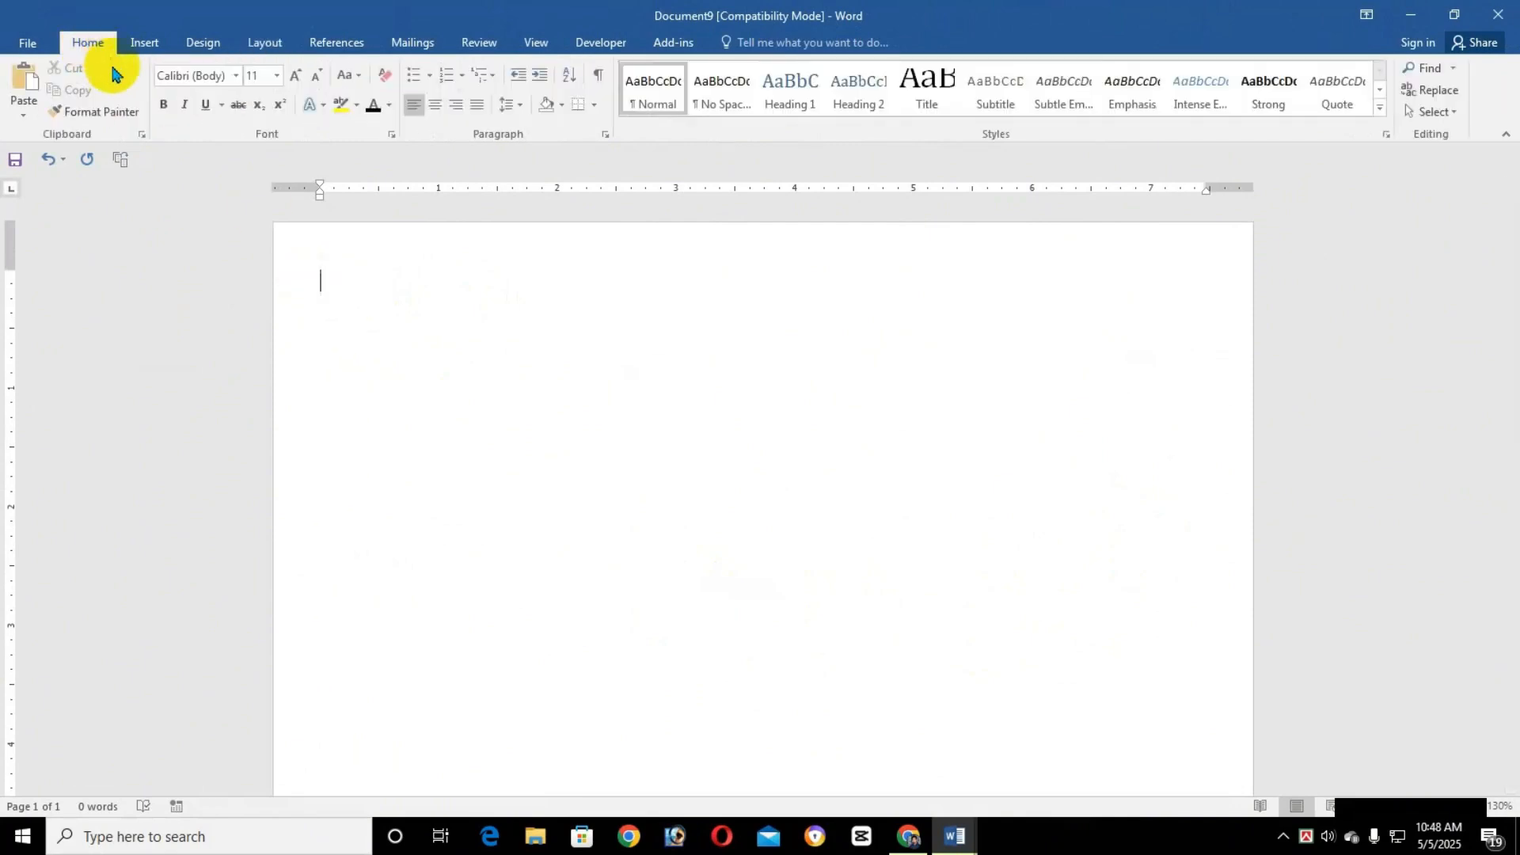
left_click(184, 77)
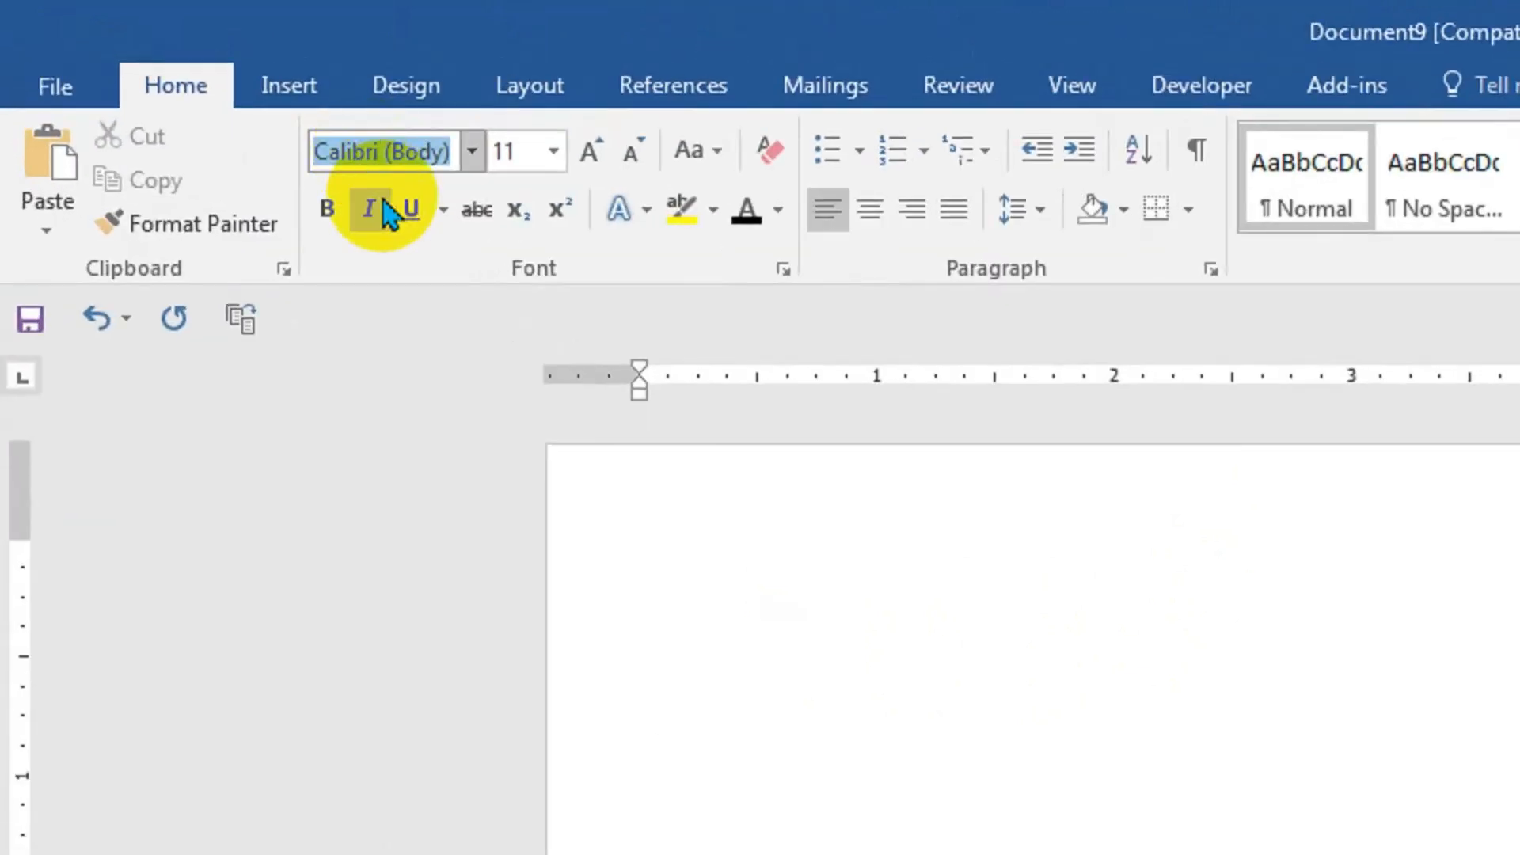
type("SutonnyMJ")
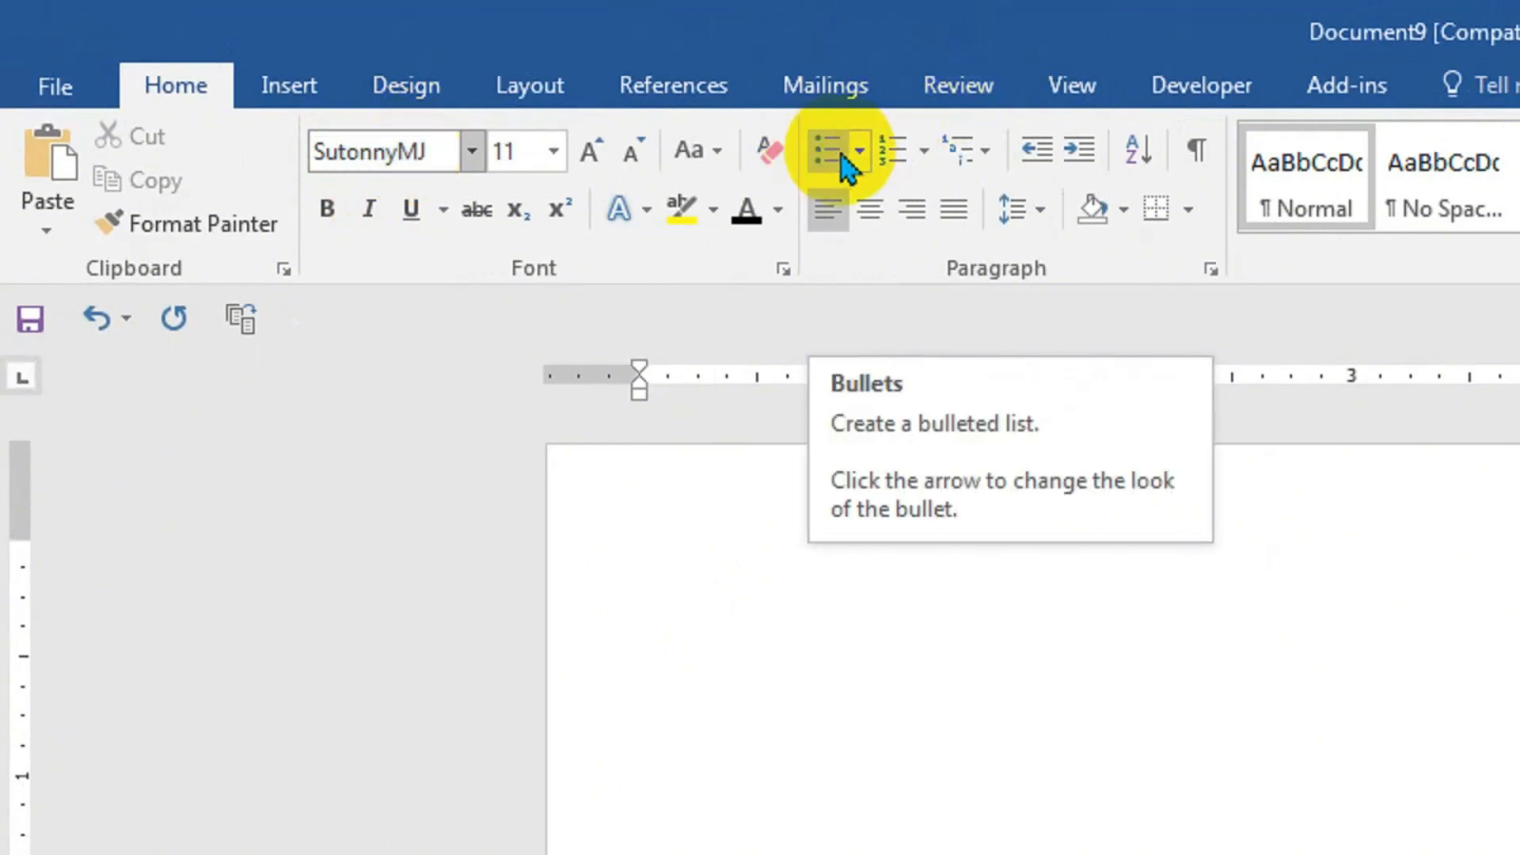
key("Tab")
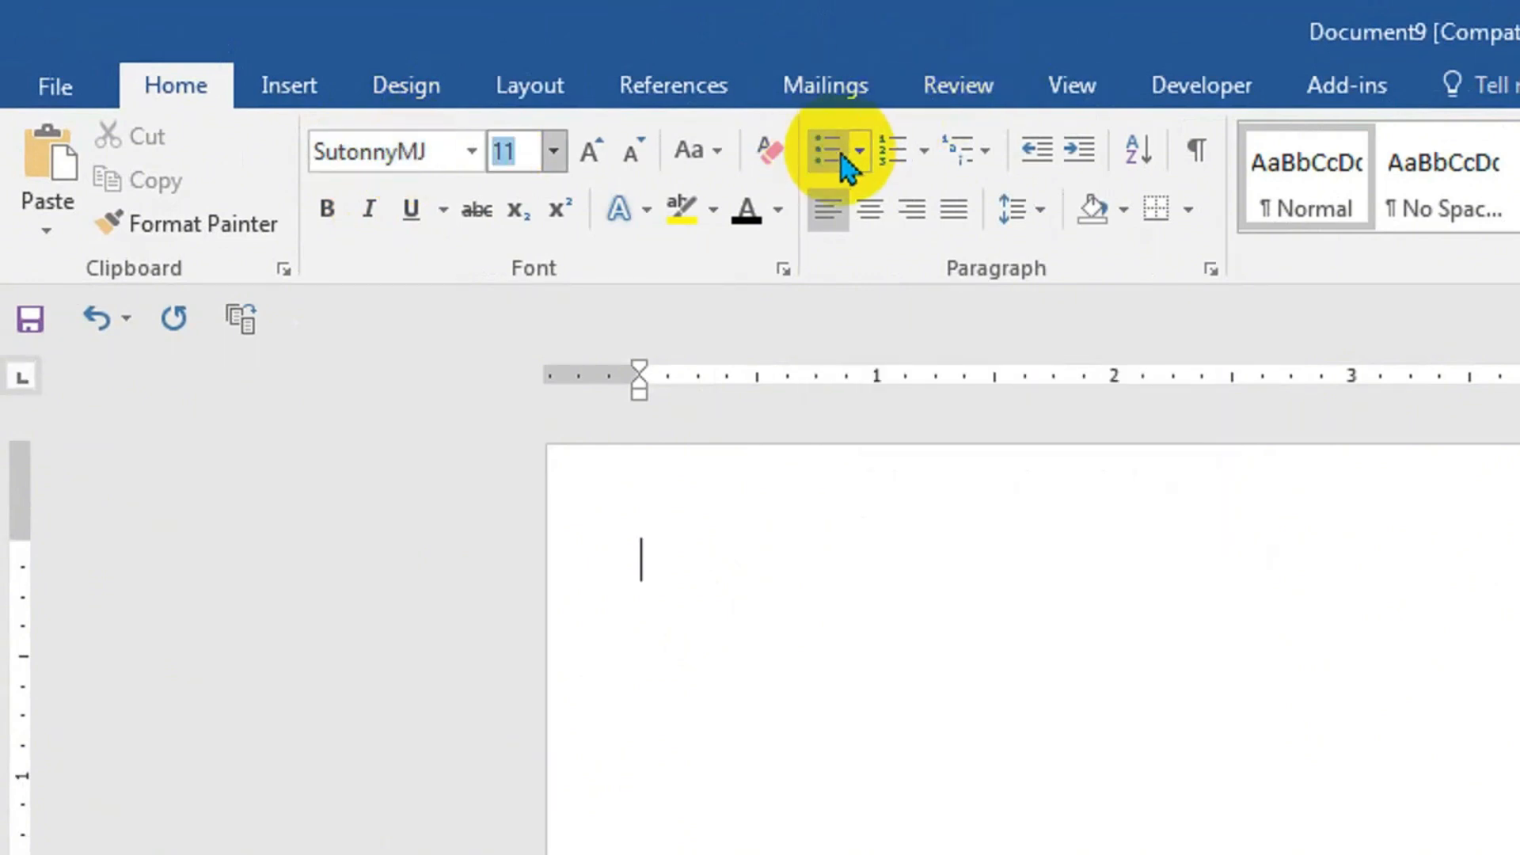
type("1")
key("BackSpace")
type("14")
key("Return")
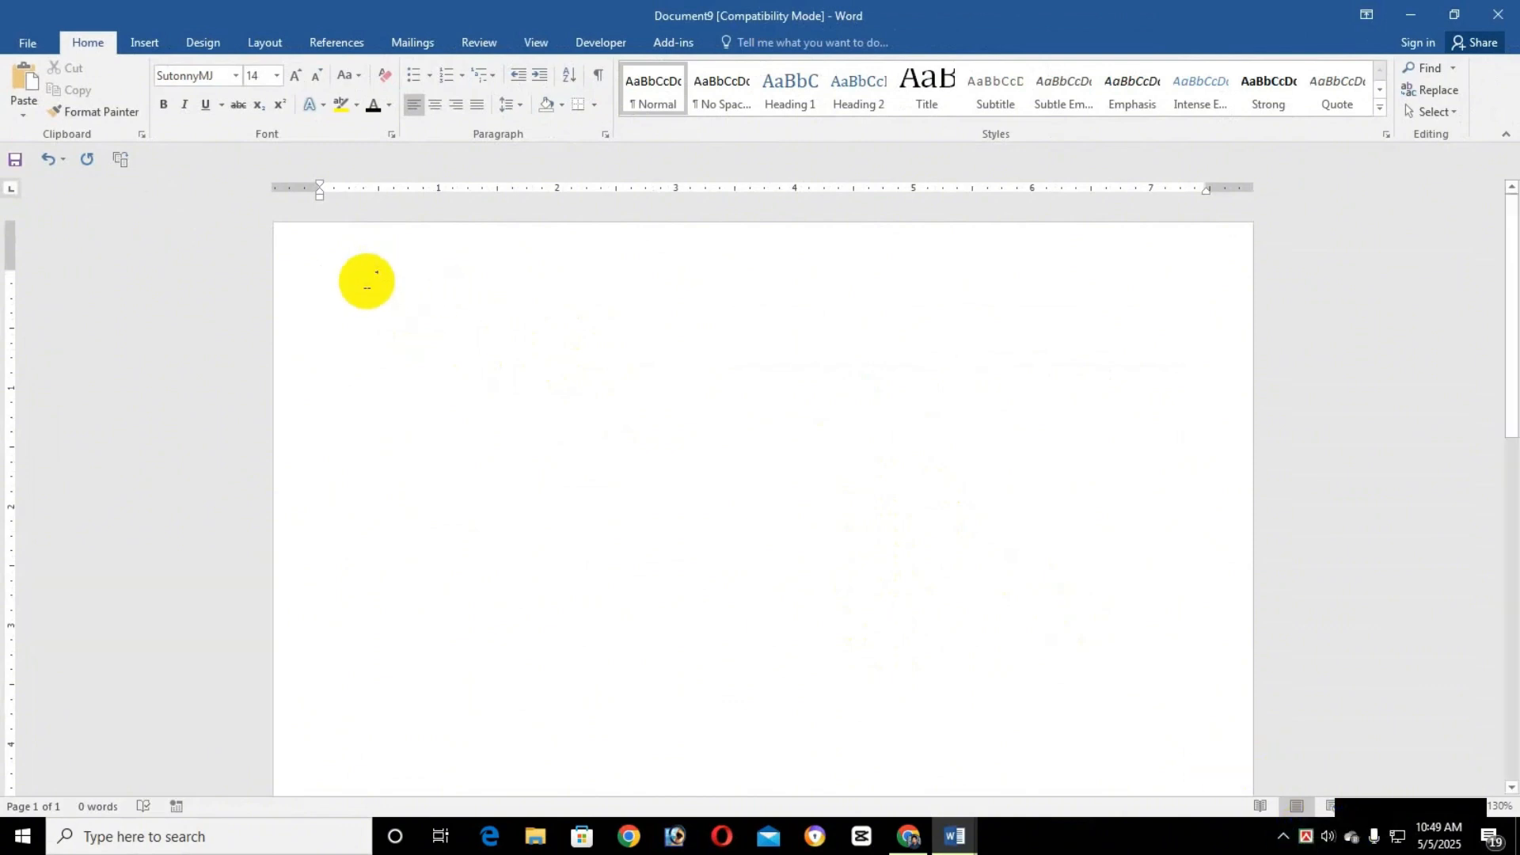
Switch to Bangla input and write the exam title "বার্ষিক পরীক্ষা-২০২৪" on the first line.
key("ctrl+alt+b")
type("বার্ষিক")
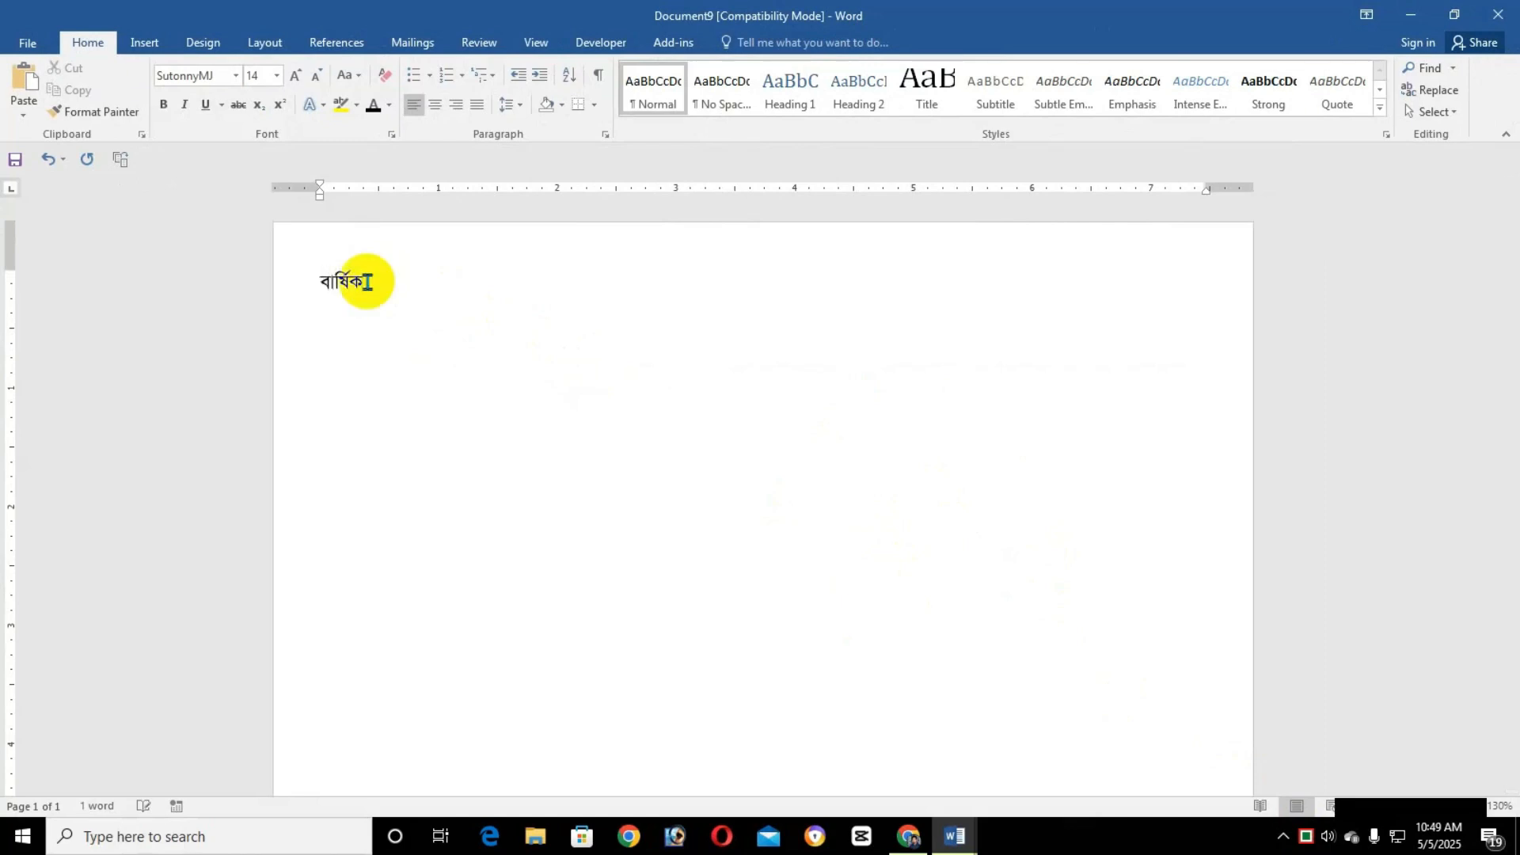
type(" পরীক্ষা-২")
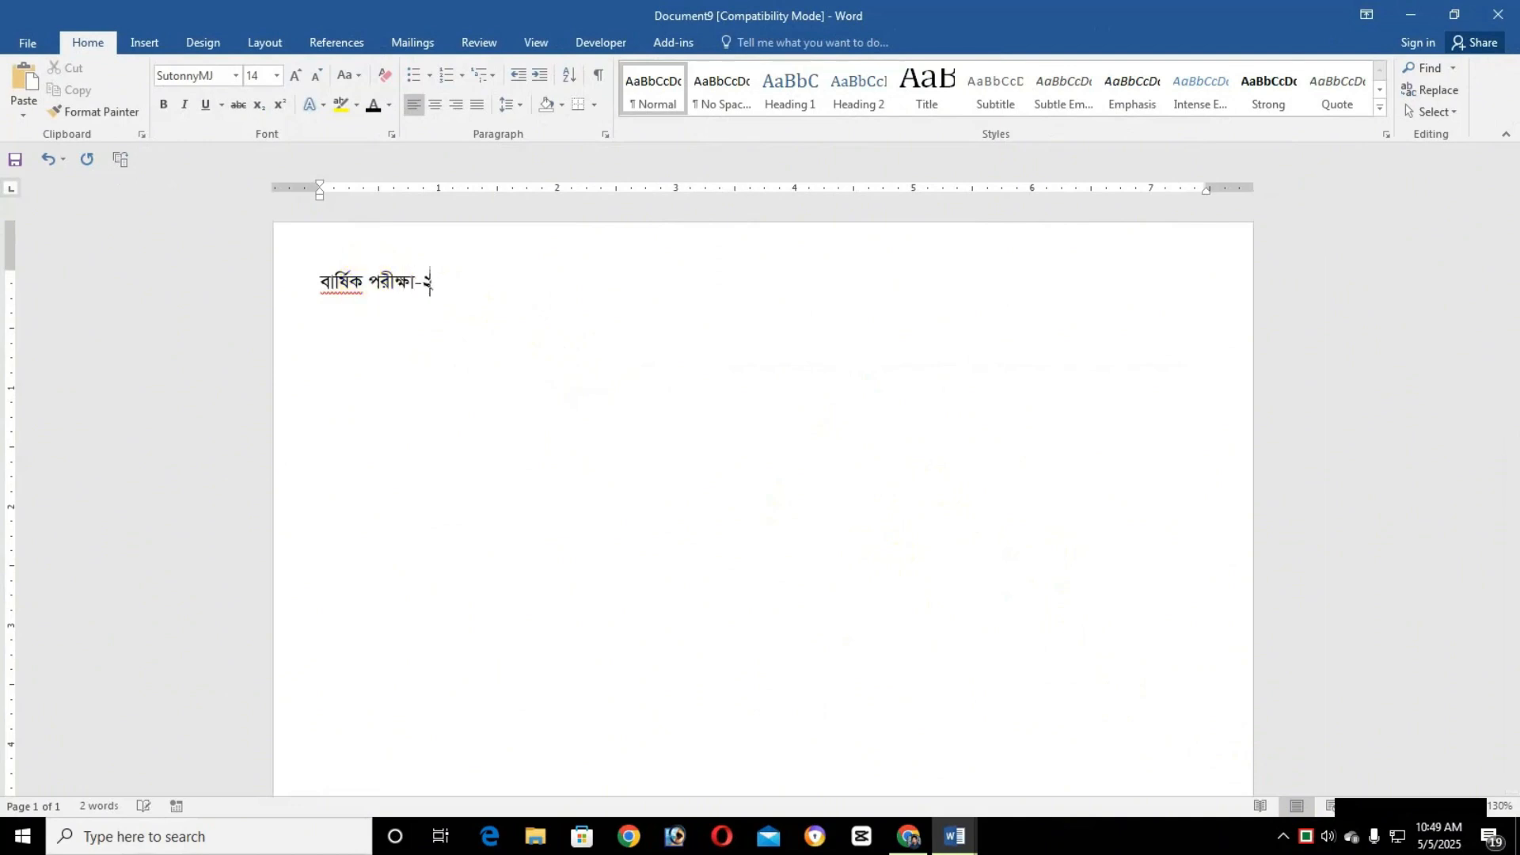
type("০২৫")
Centre the exam title, make it bold, and start a new line below it.
key("ctrl+e")
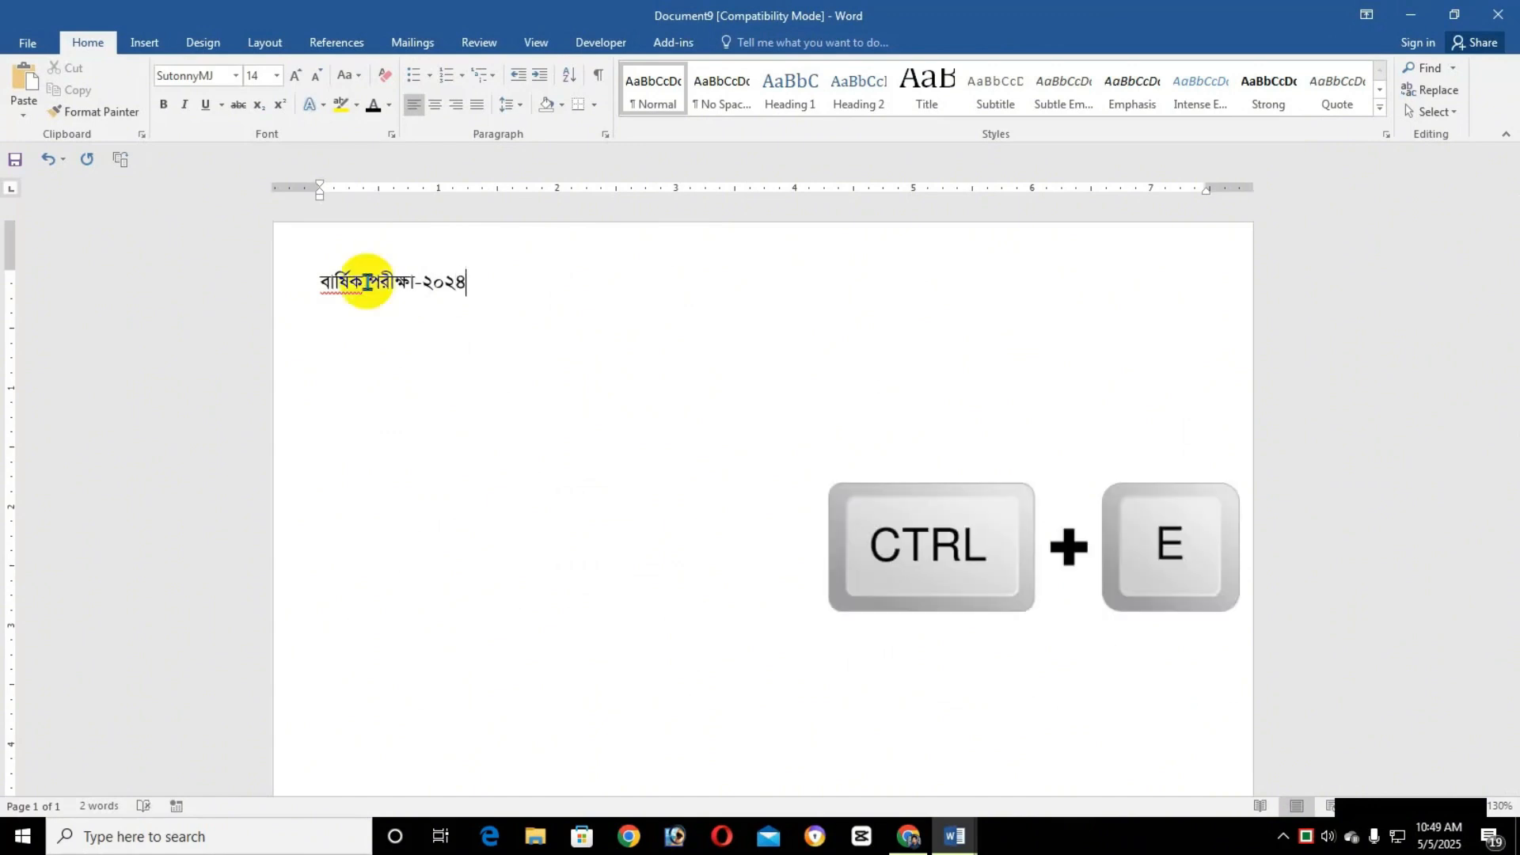
key("ctrl+e")
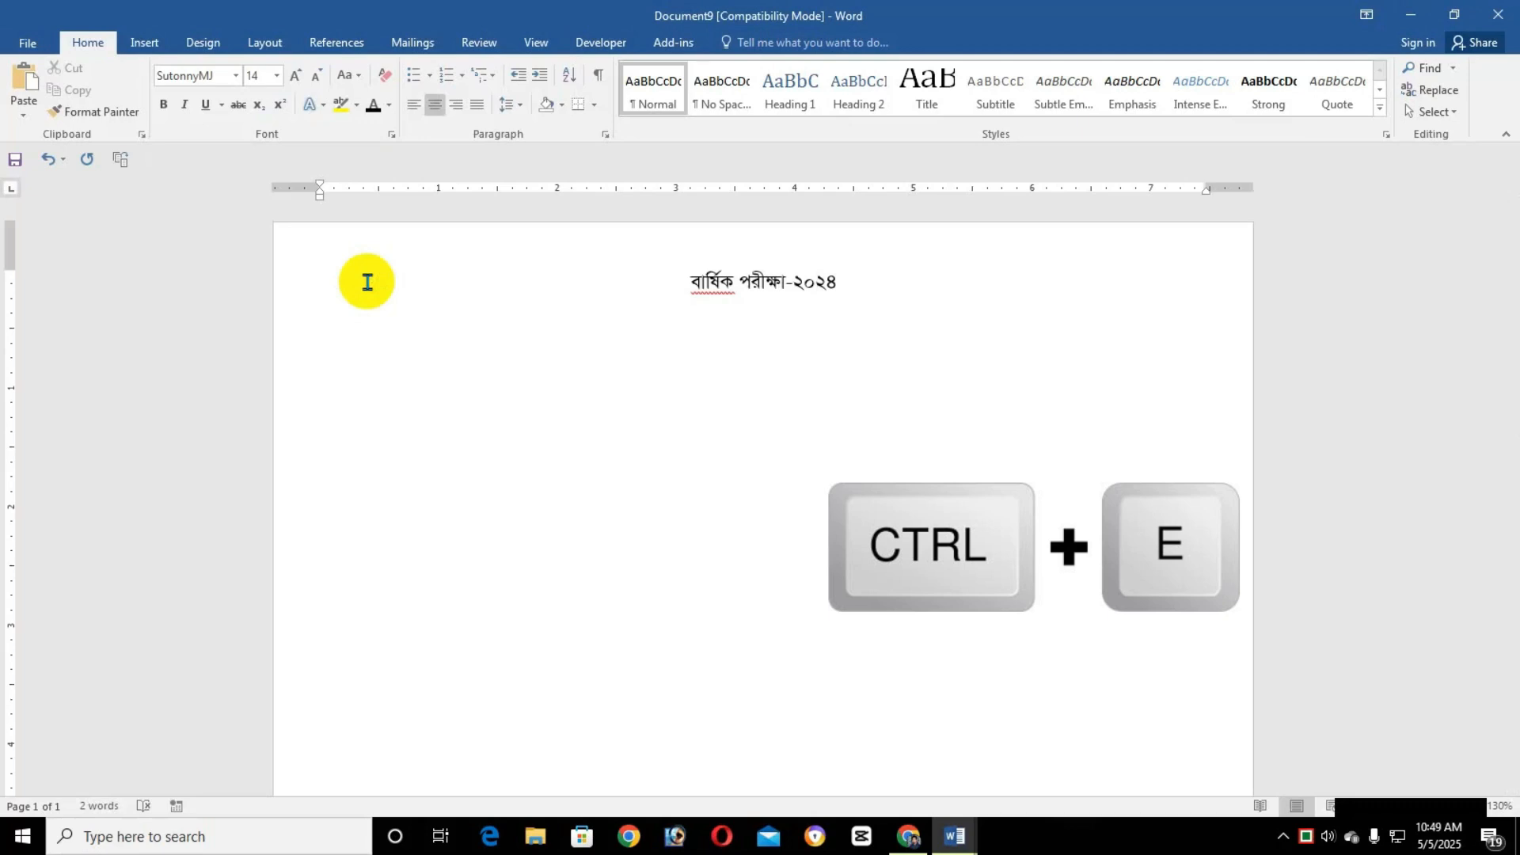
key("ctrl+a")
key("ctrl+b")
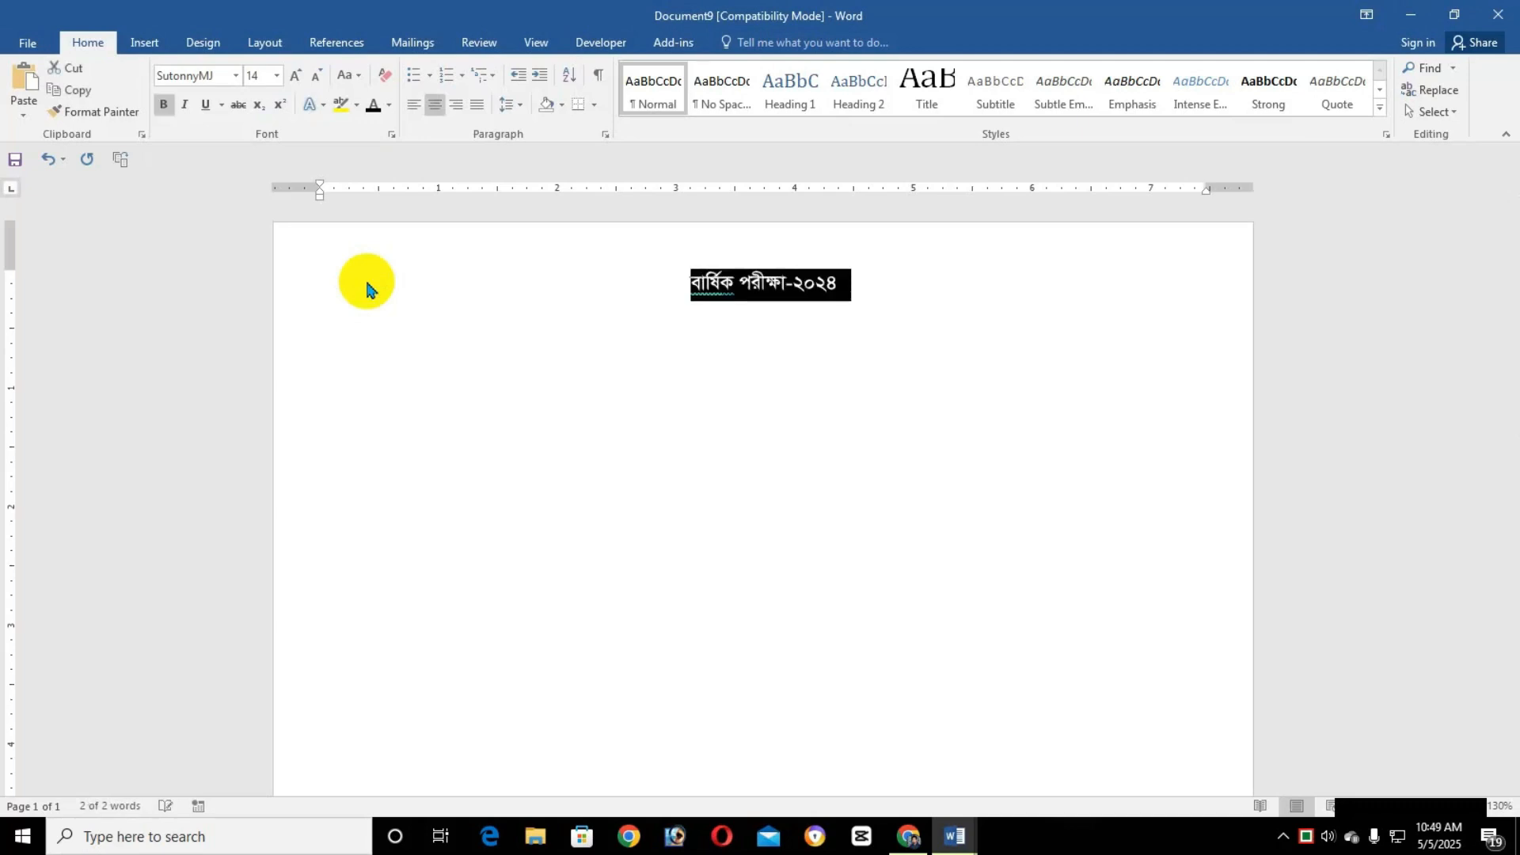
key("Right")
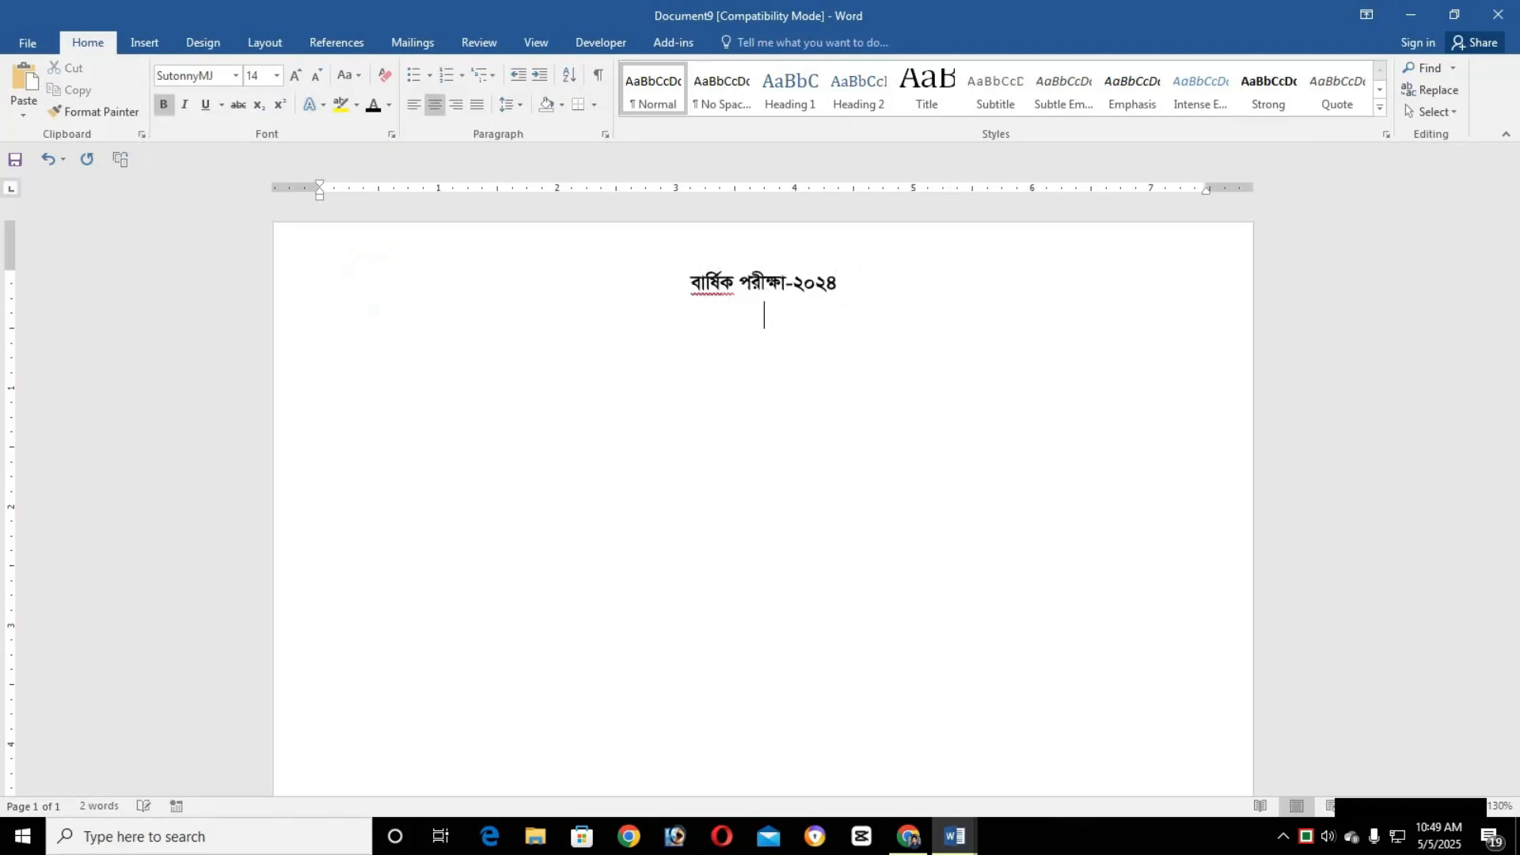
Check the line and paragraph spacing settings of the whole text in the Paragraph dialog.
key("ctrl+a")
key("alt+o")
key("p")
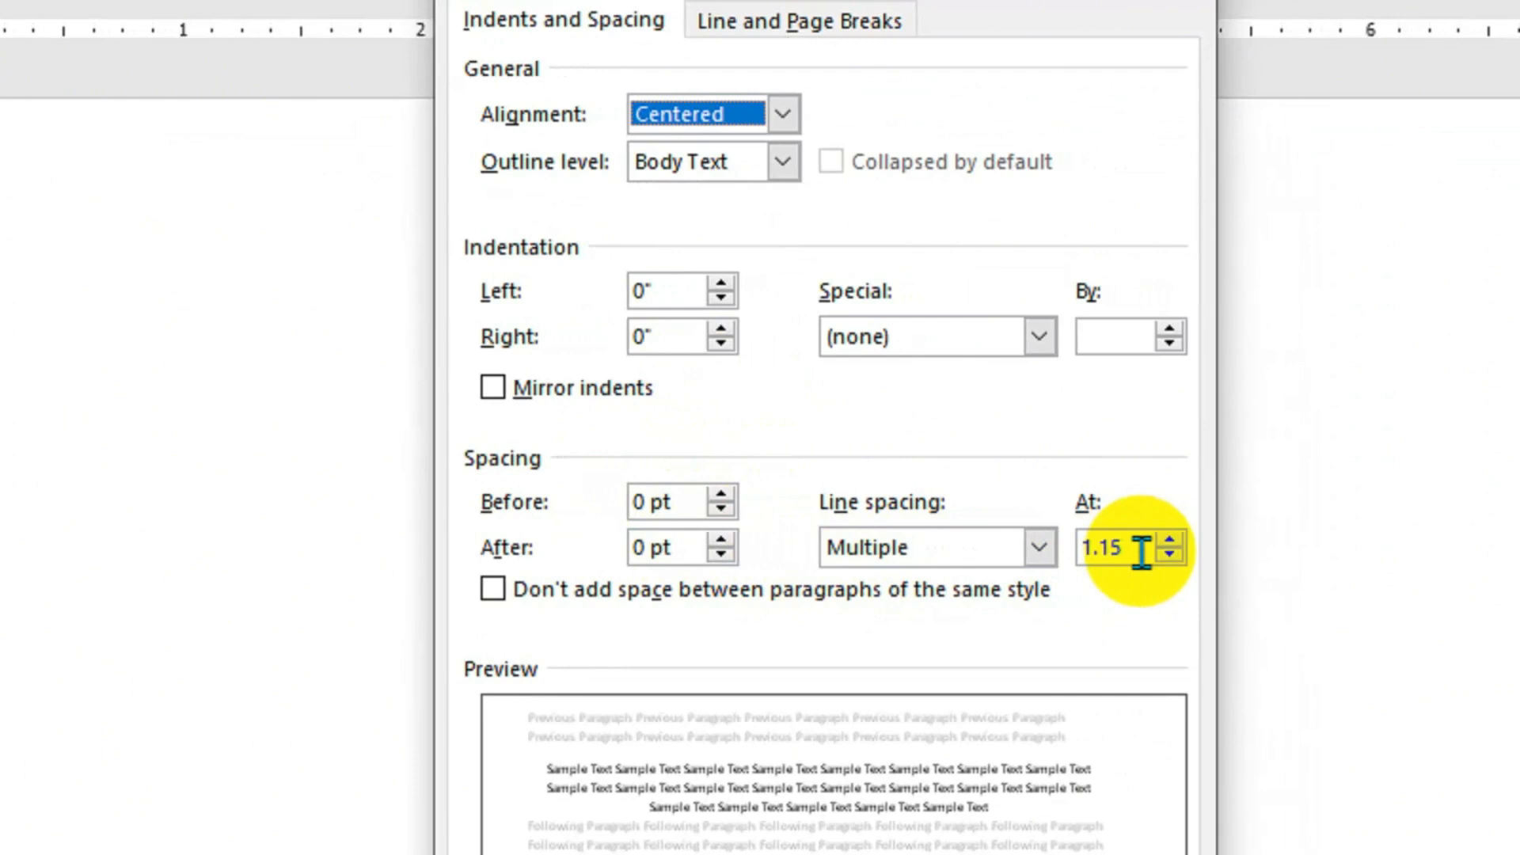
left_click(995, 662)
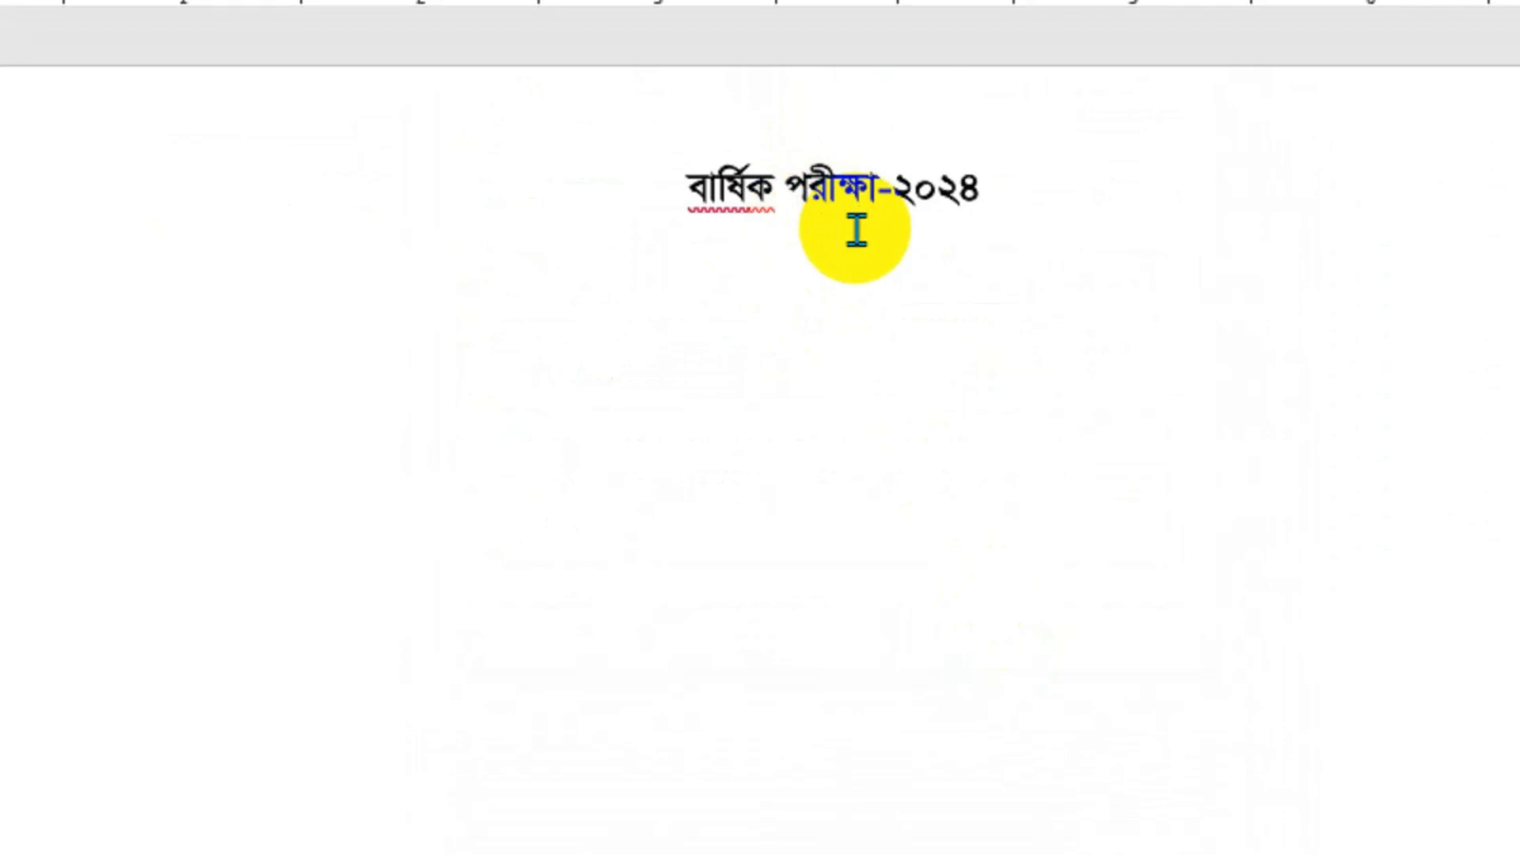
Write the class line "শ্রেণি: একাদশ" beneath the exam title and start a new line.
type("শ্রেণি: এ")
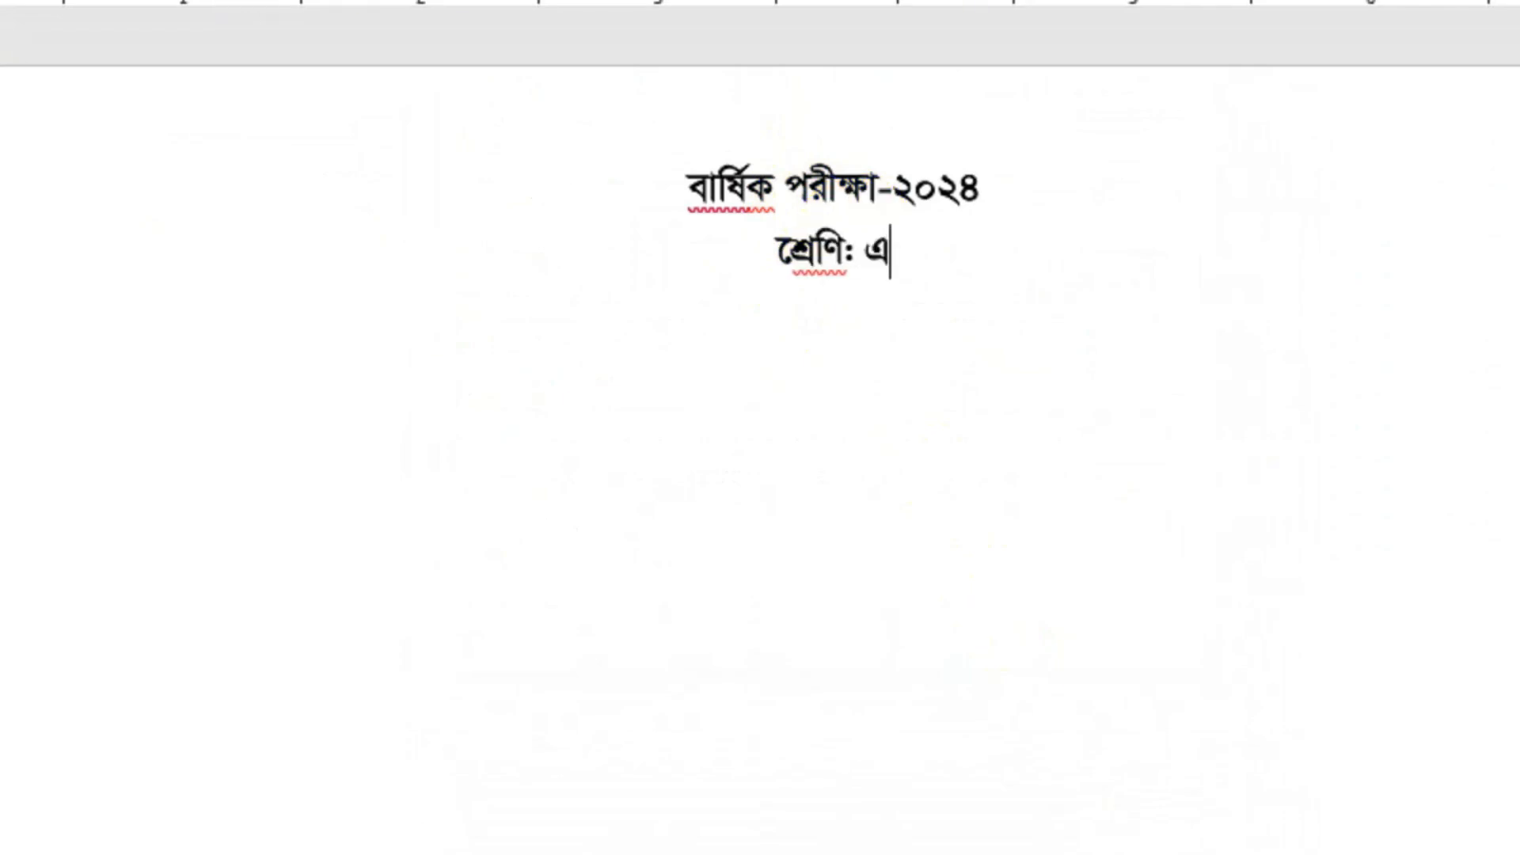
type("কাদশ")
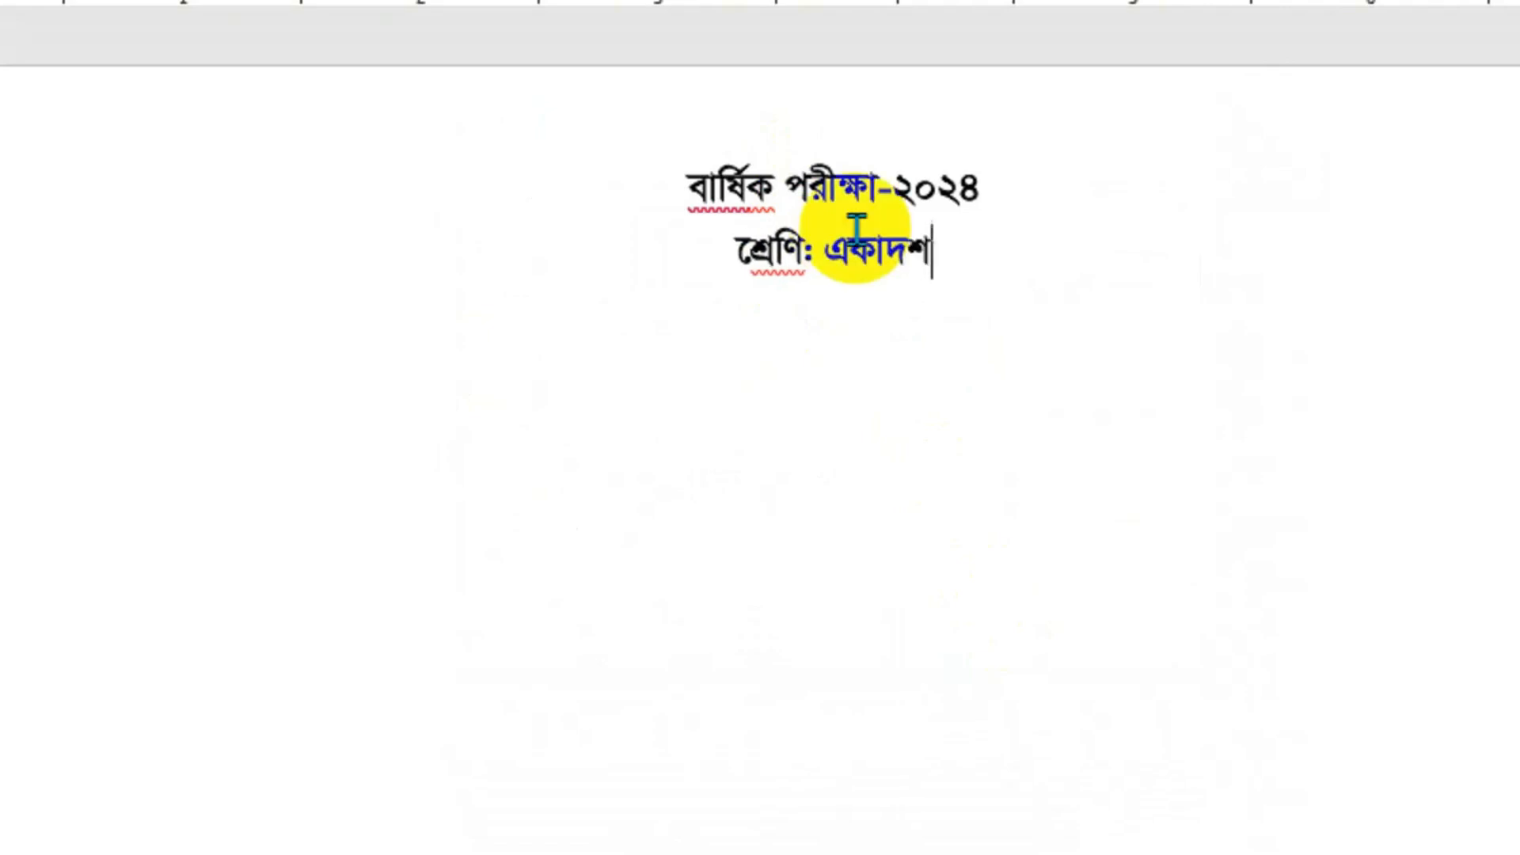
key("Return")
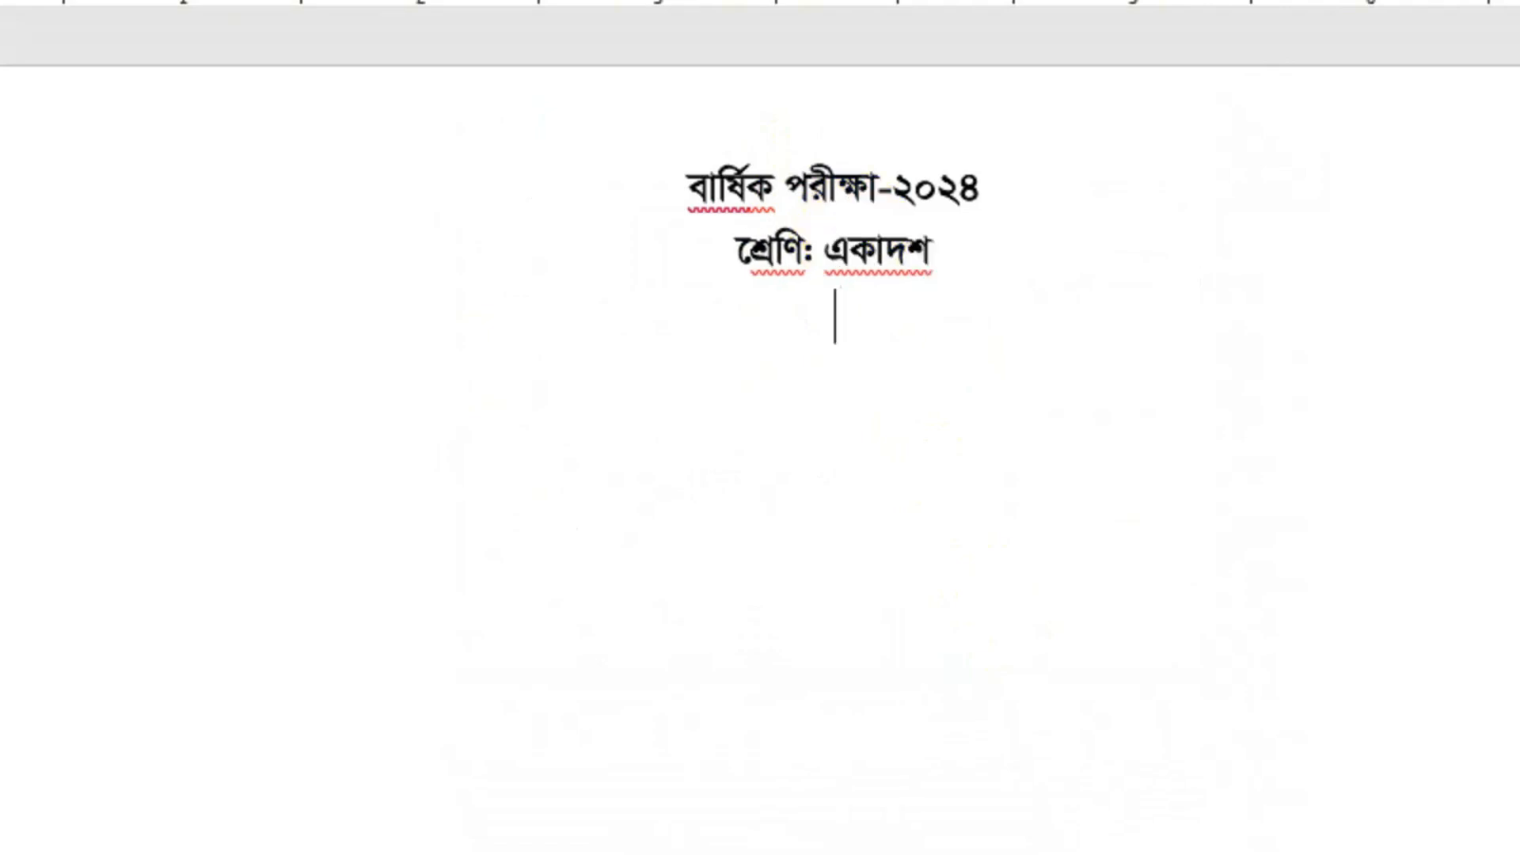
Write the subject line "বিষয়: রসায়ন প্রথম পত্র (সৃজনশীল)" beneath the class line and start a new line.
type("বিষয়ঃ")
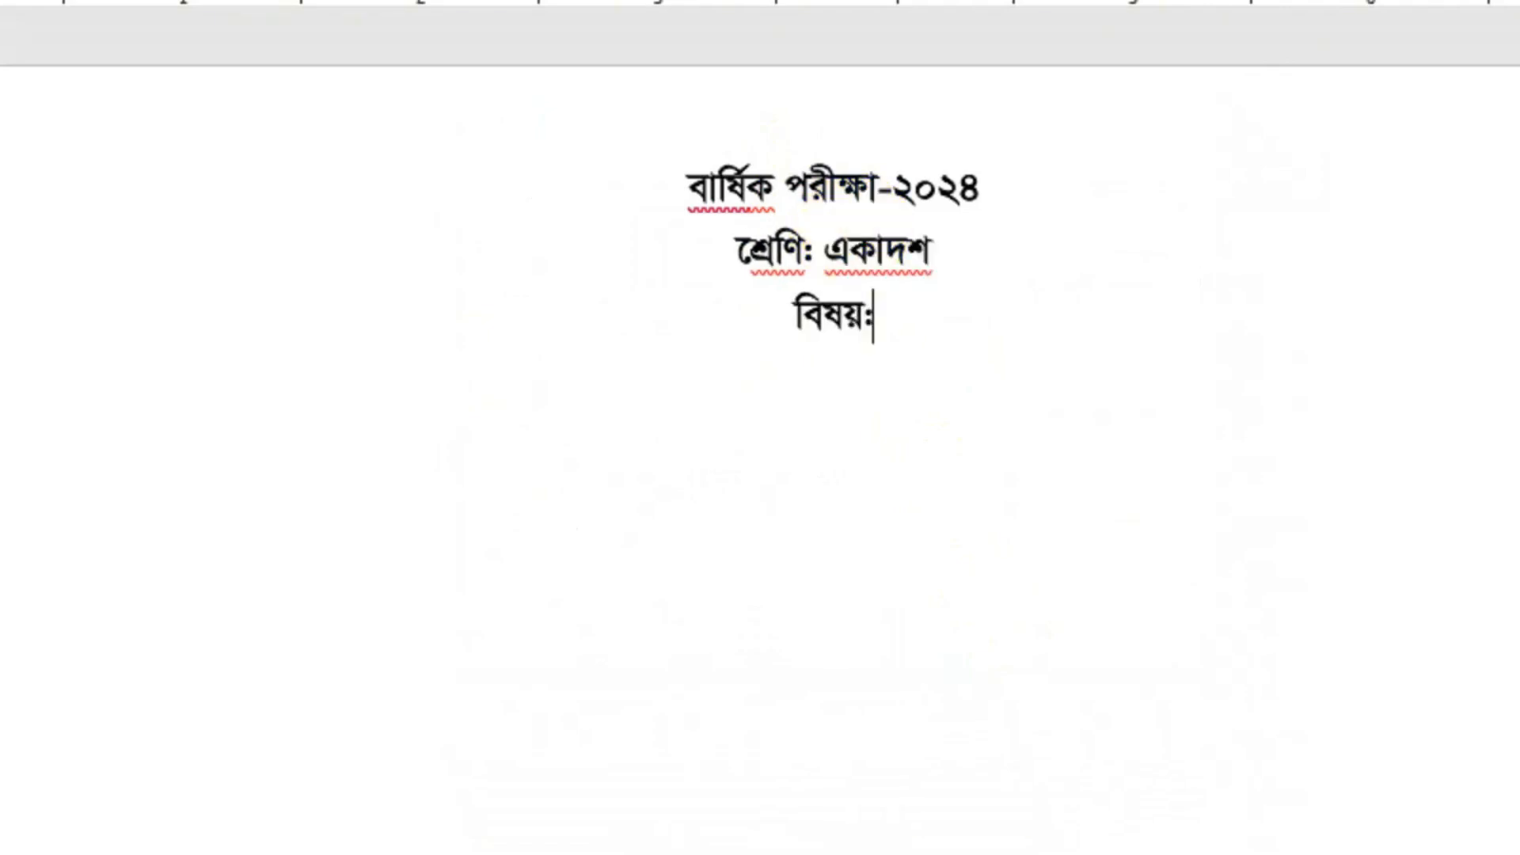
type(" রসায়")
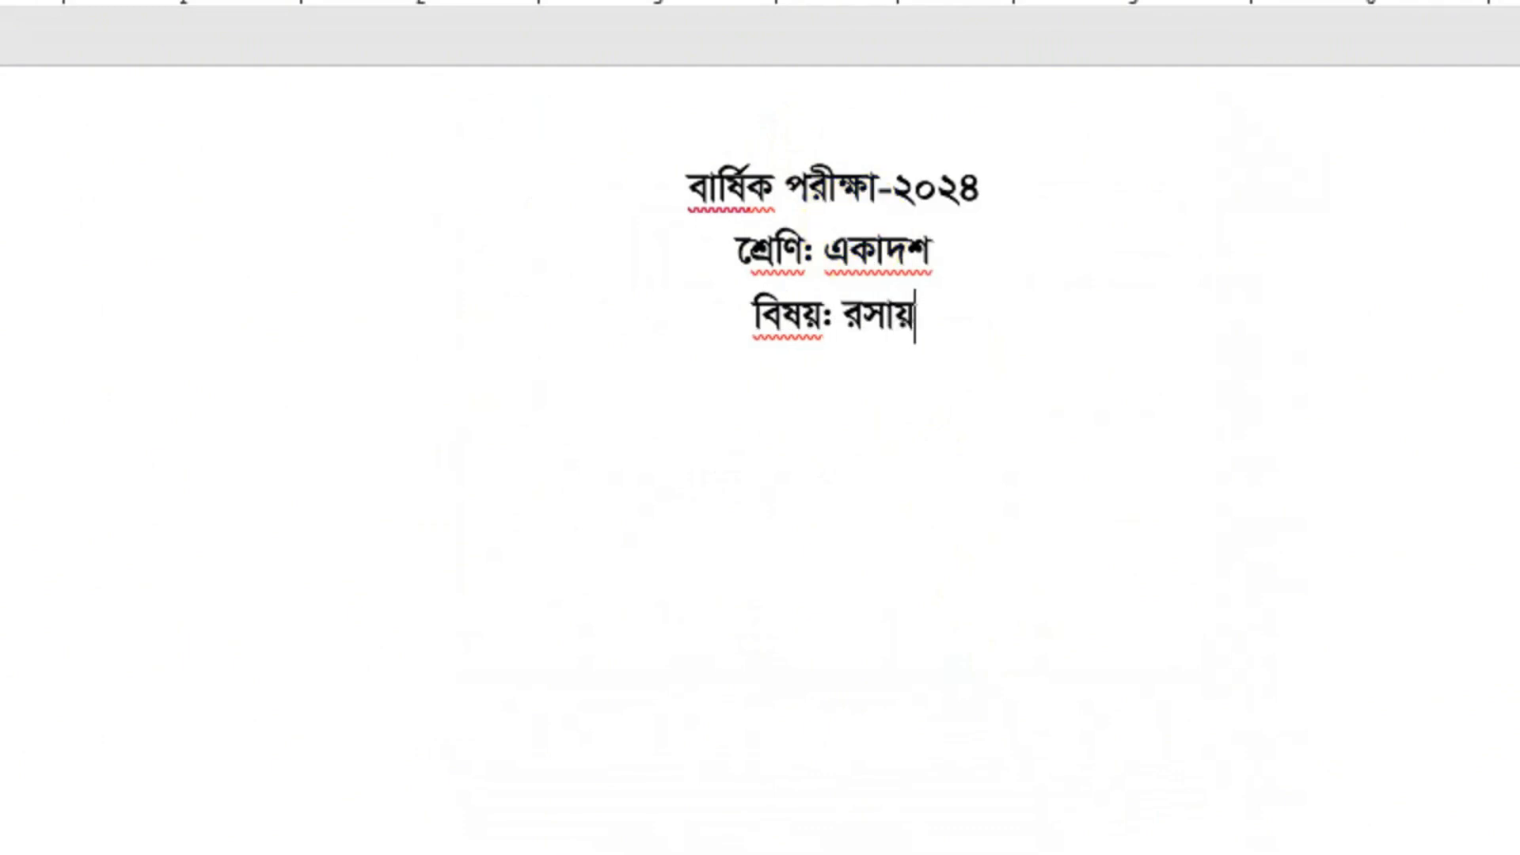
type("ন প")
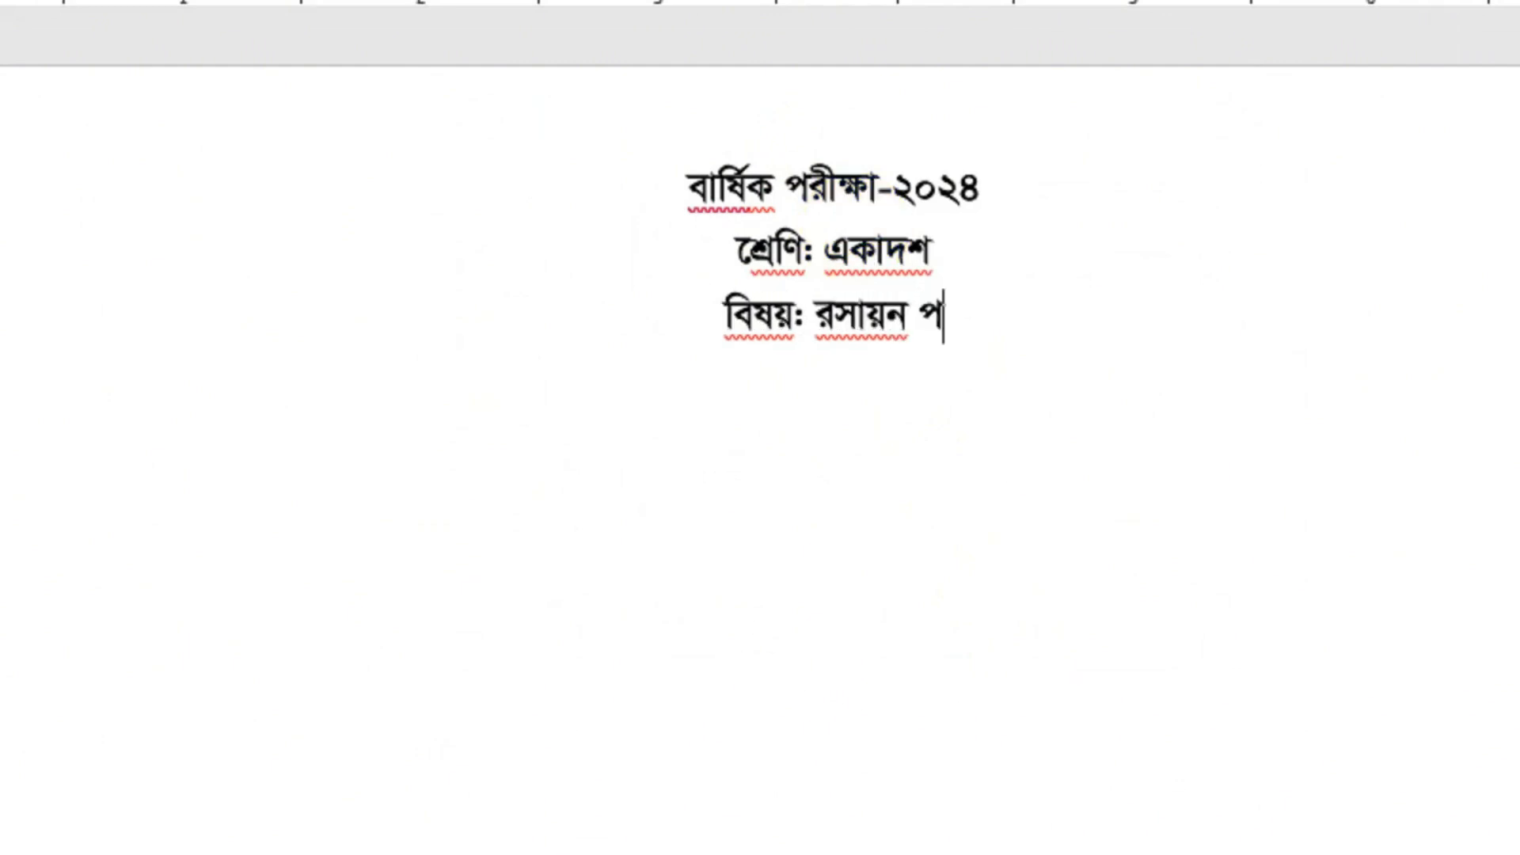
type("্রথম পত্র")
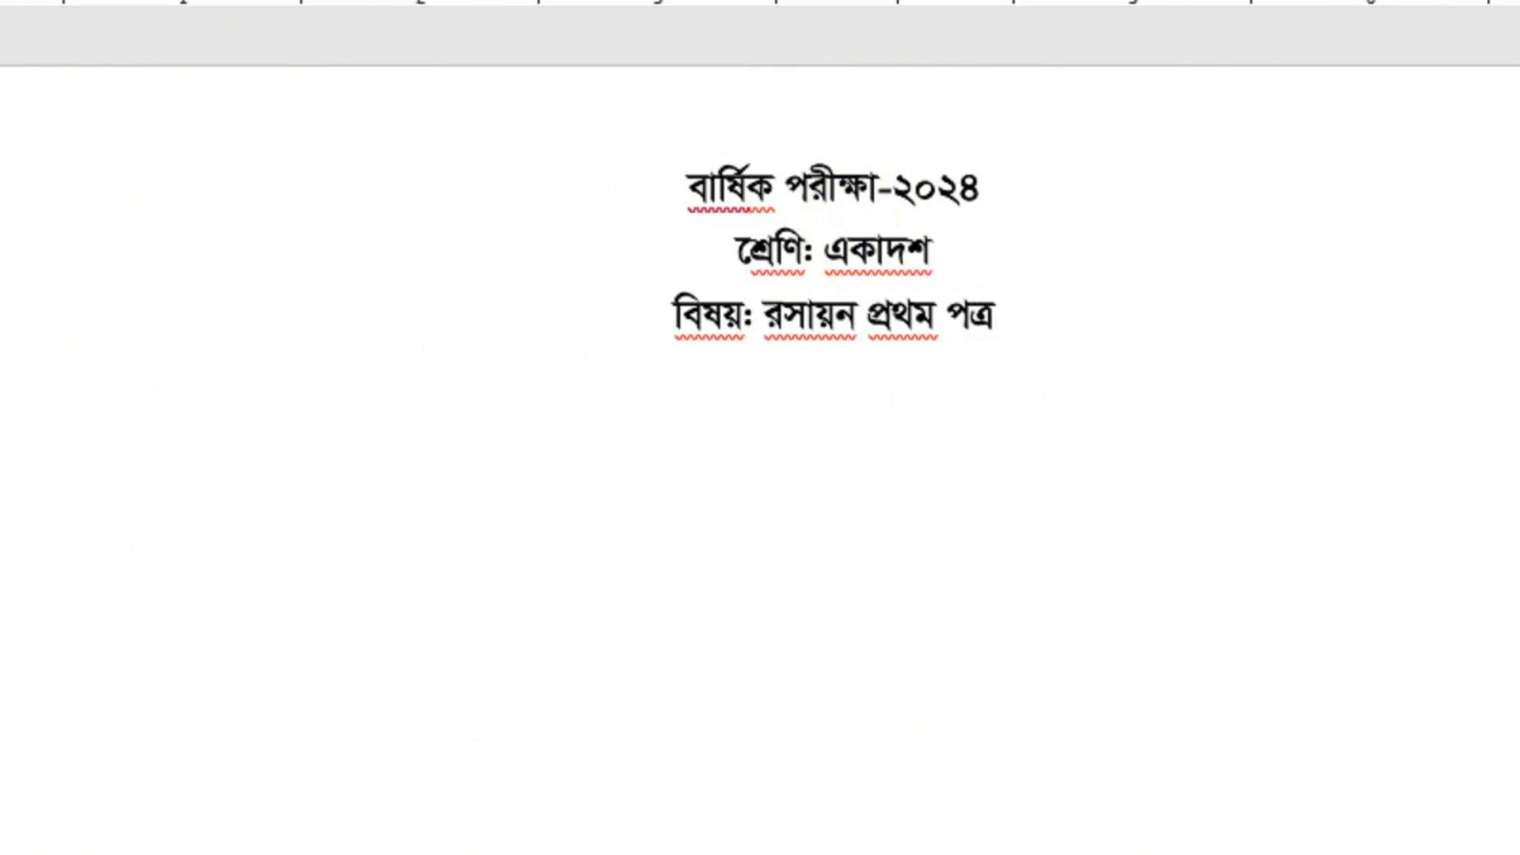
type(" (সৃজ")
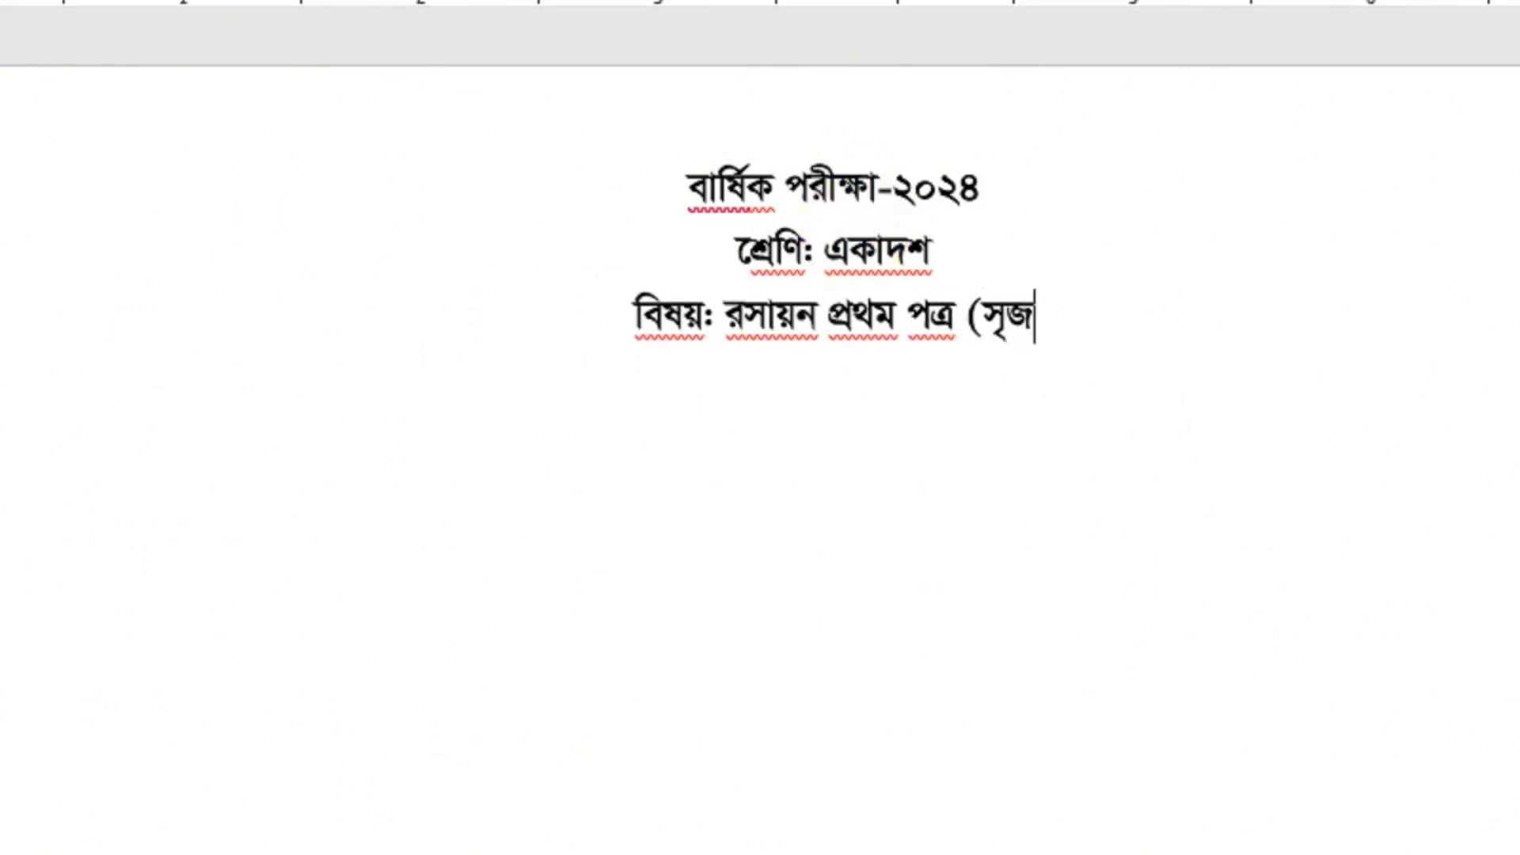
type("নশী")
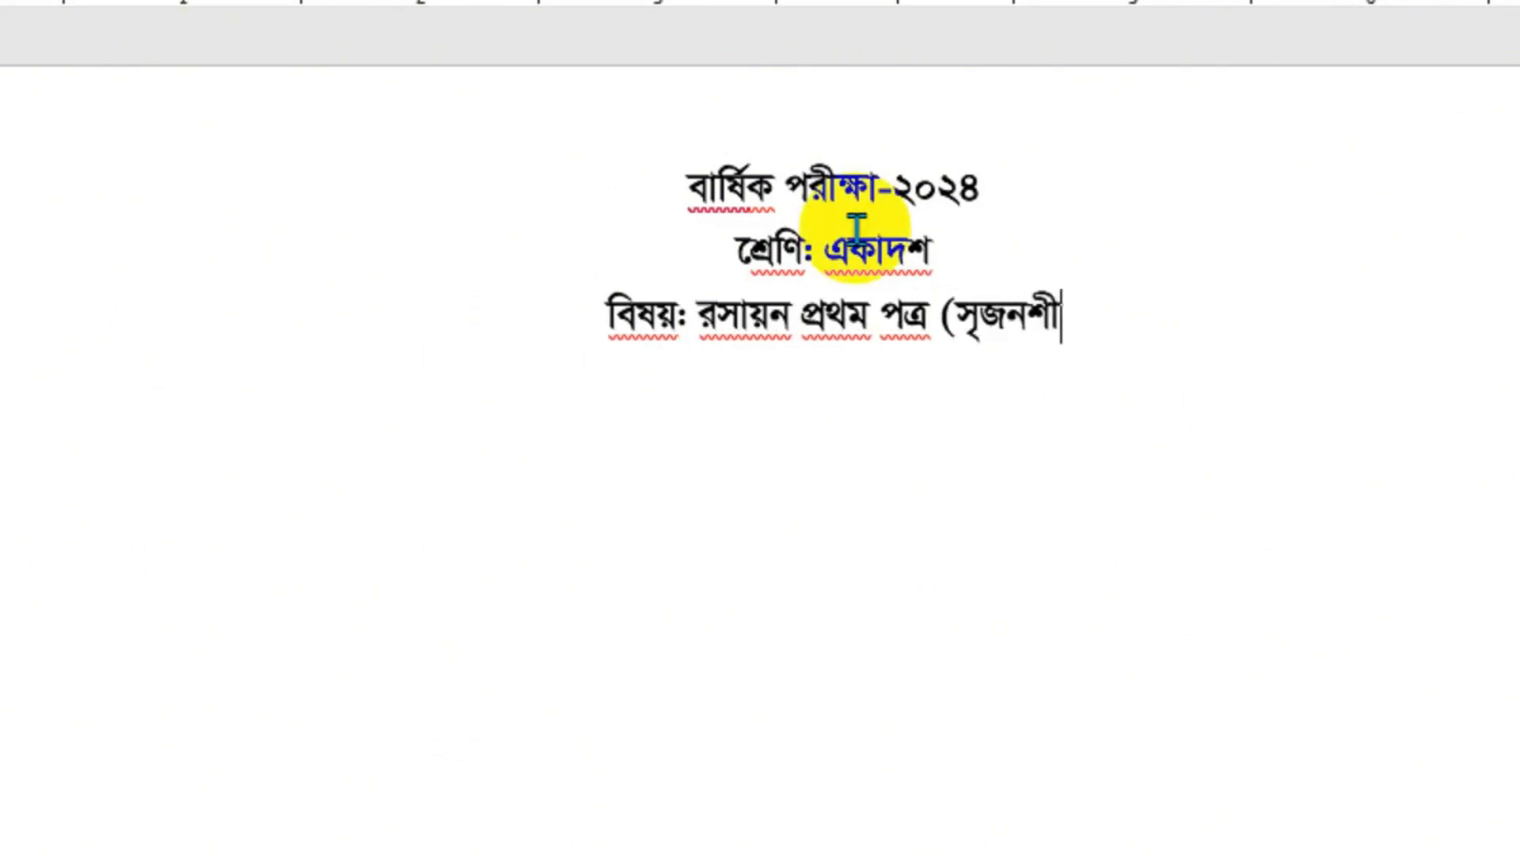
type("ল)")
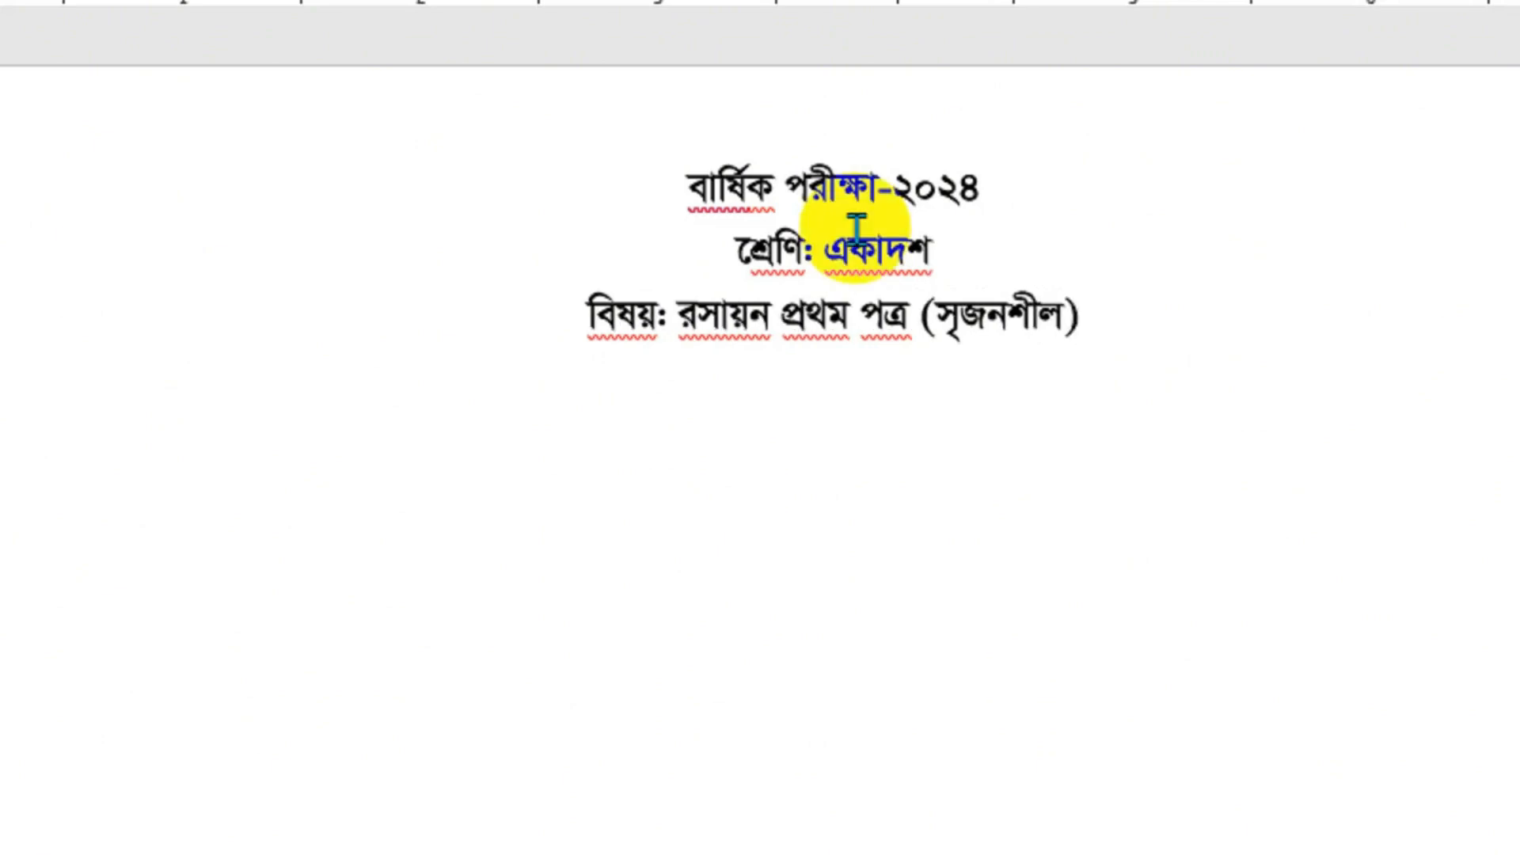
key("Return")
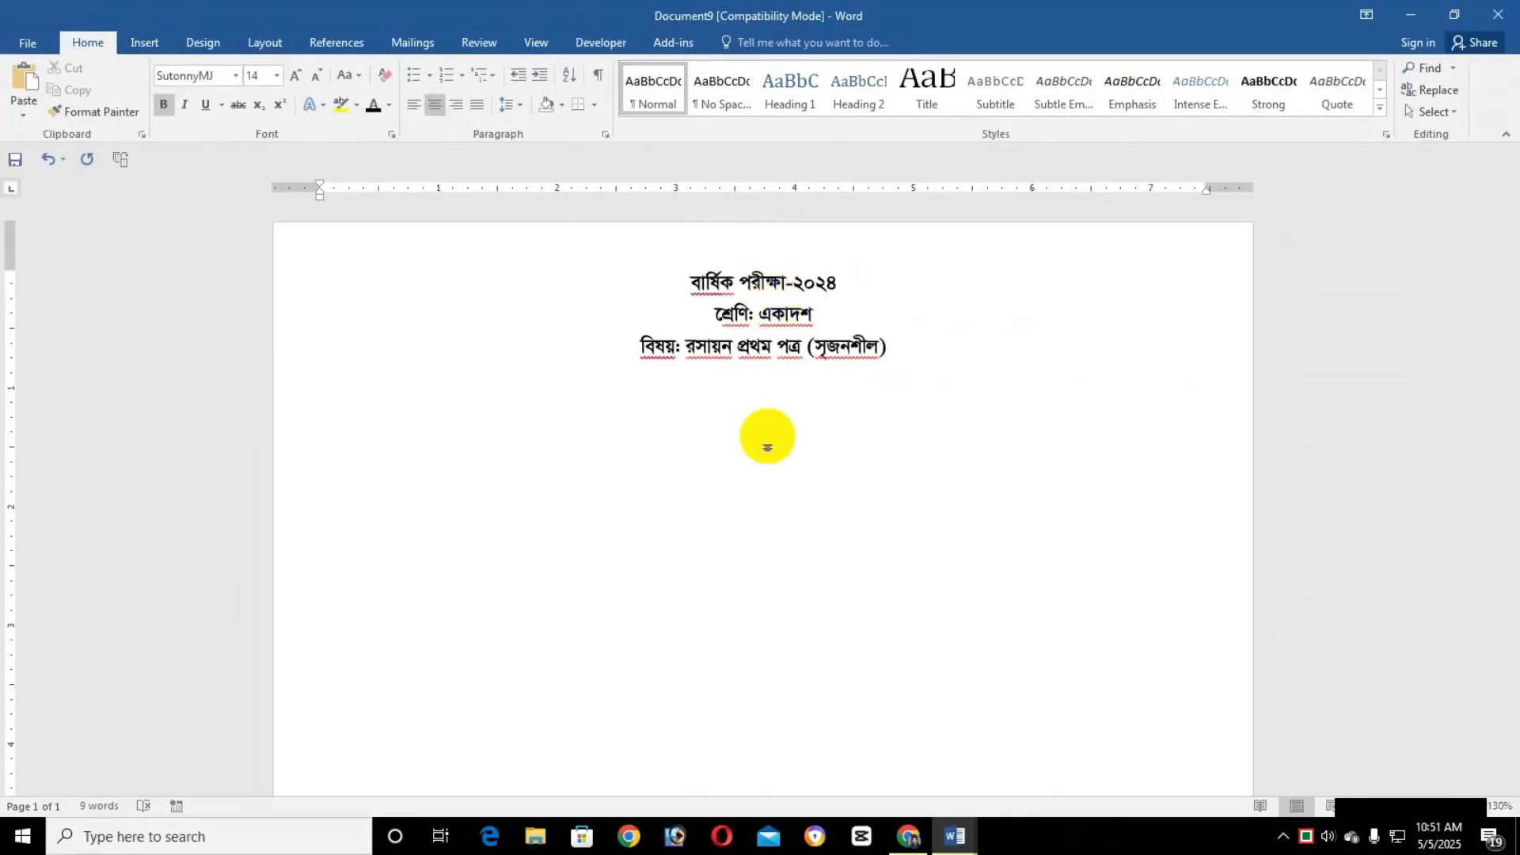
Turn off centring for the new line and write the exam duration "সময়: ২ ঘন্টা ৩৫ মিনিট".
key("ctrl+e")
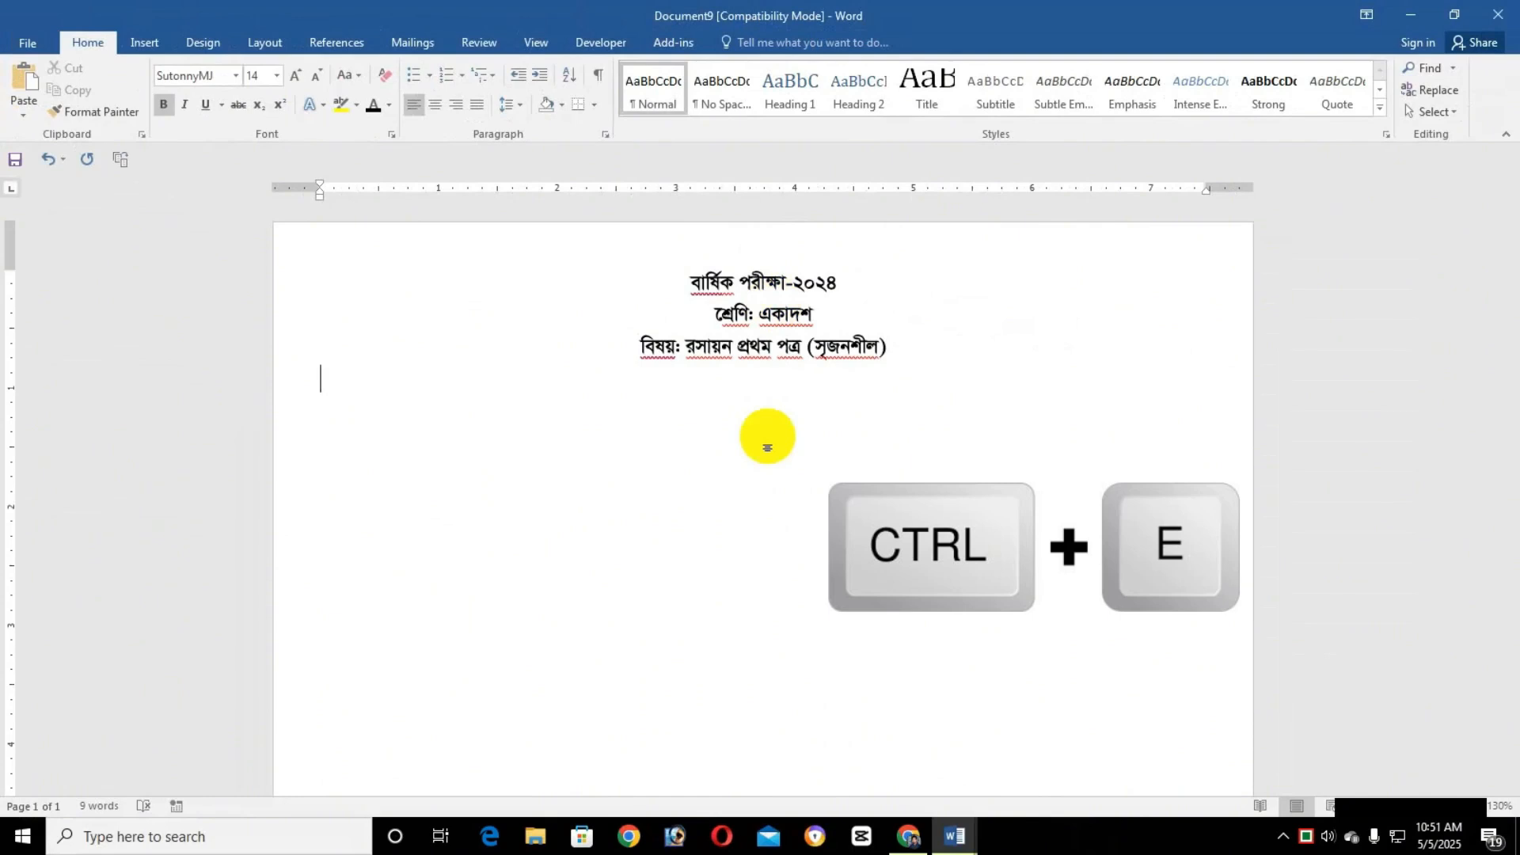
type("সময়: ২ ঘ")
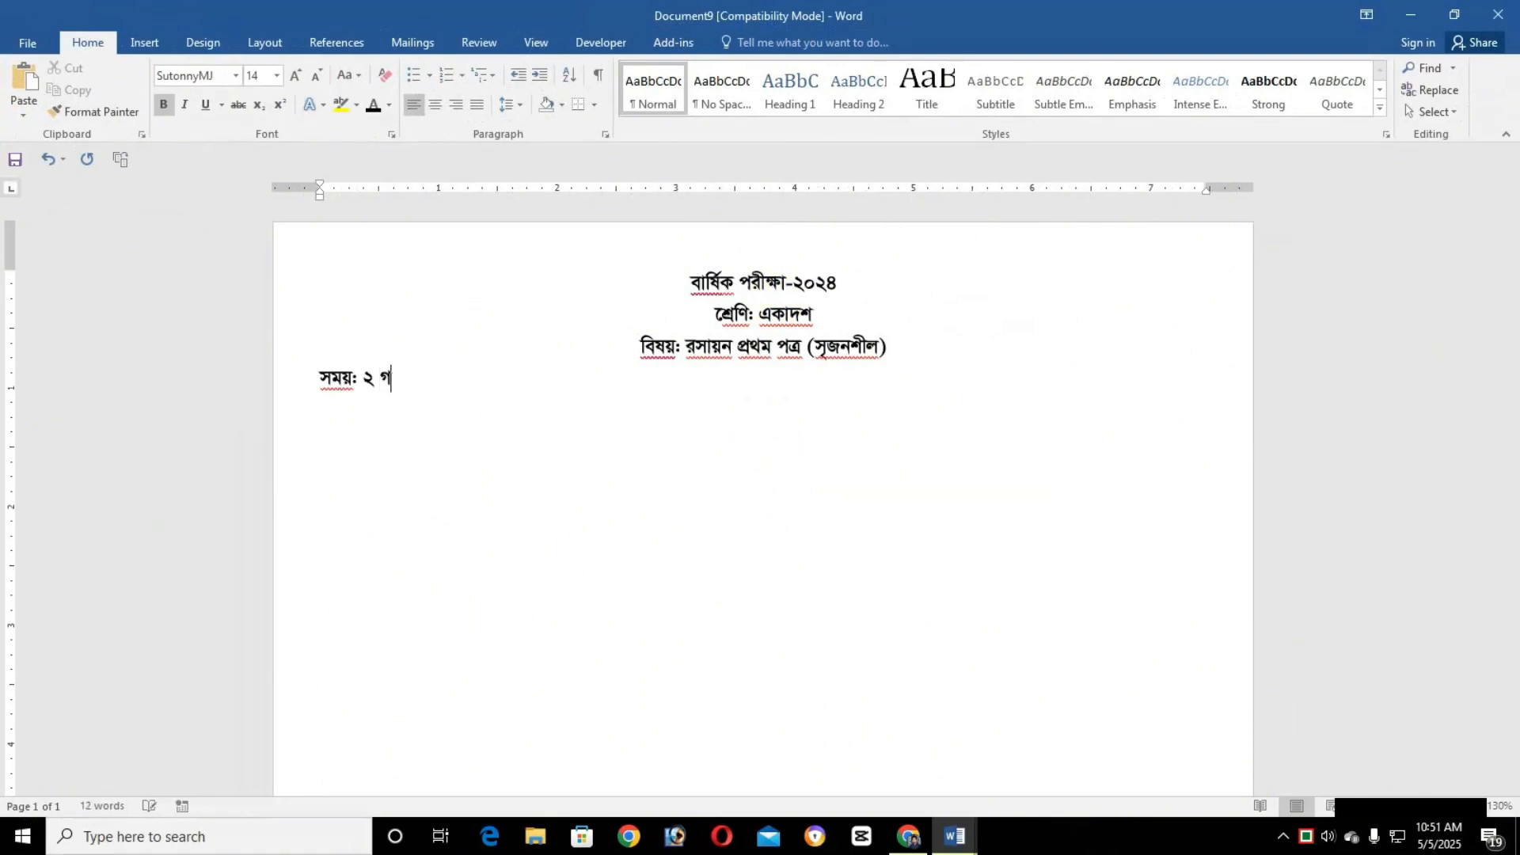
type("ন্টা ৩৫ মিনিট")
Add the full marks "পূর্ণমান: ৫০" at the far right of the duration line, spaced out with tabs.
key("Tab")
key("Tab")
key("Tab")
key("Tab")
key("Tab")
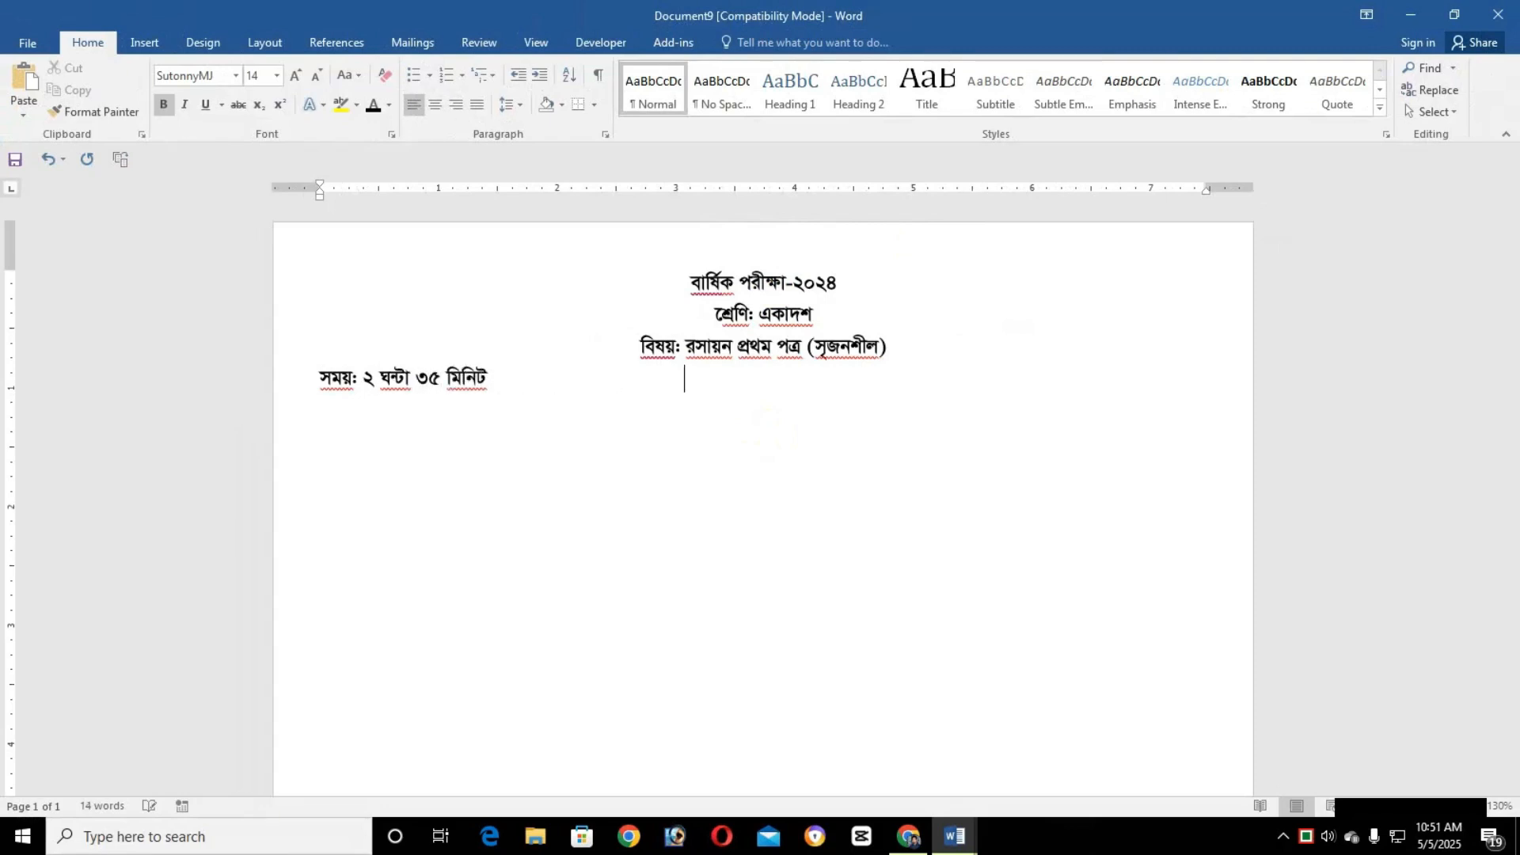
key("Tab")
key("Tab")
key("Tab")
key("Tab")
type("পূর্ণমান: ৫০")
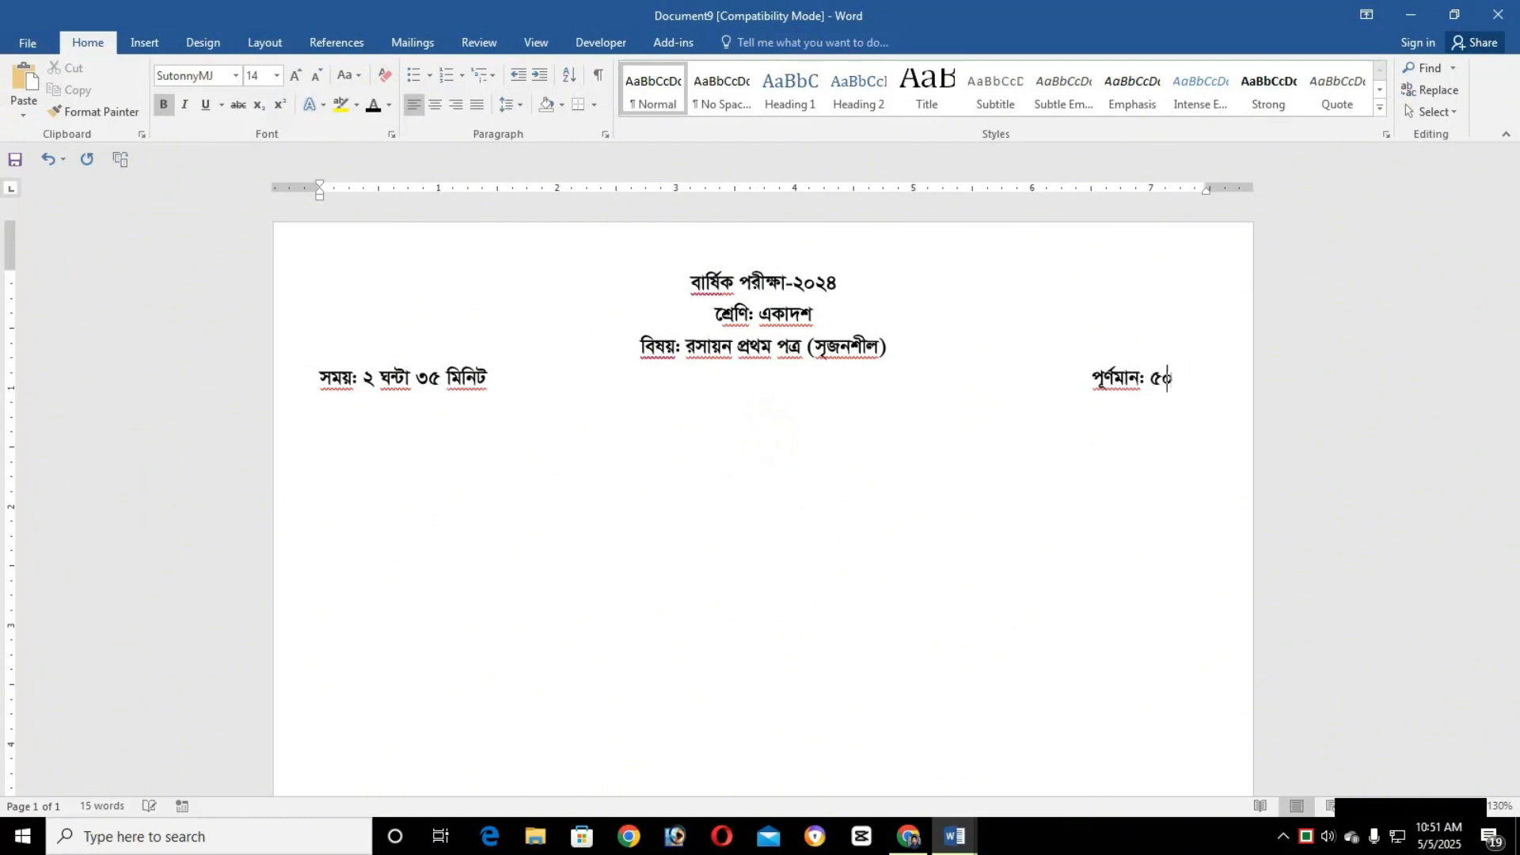
Insert an empty line above the exam title and place the cursor in it.
left_click(693, 275)
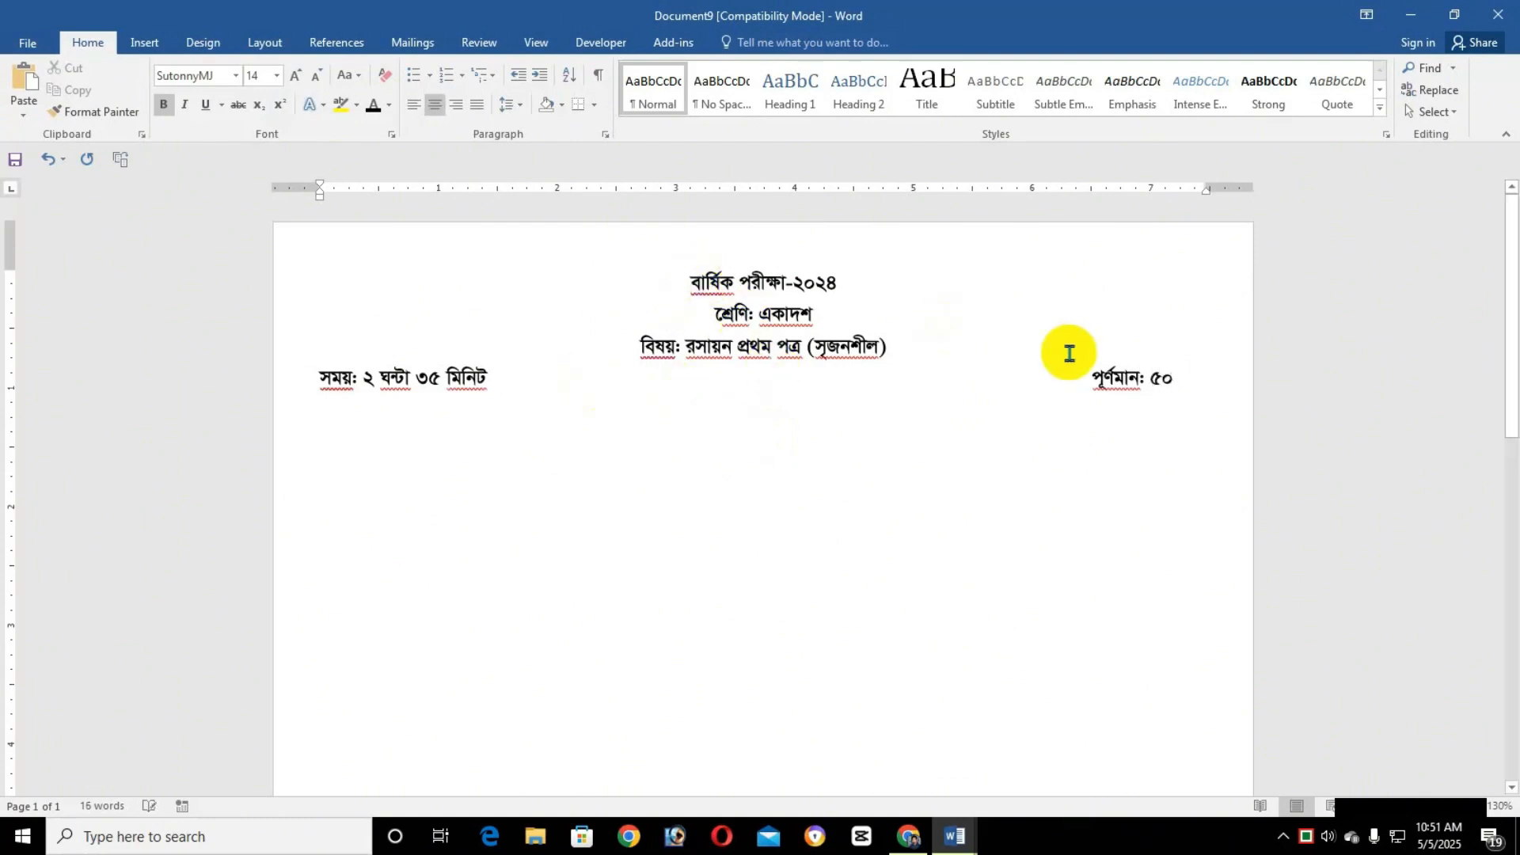
key("Return")
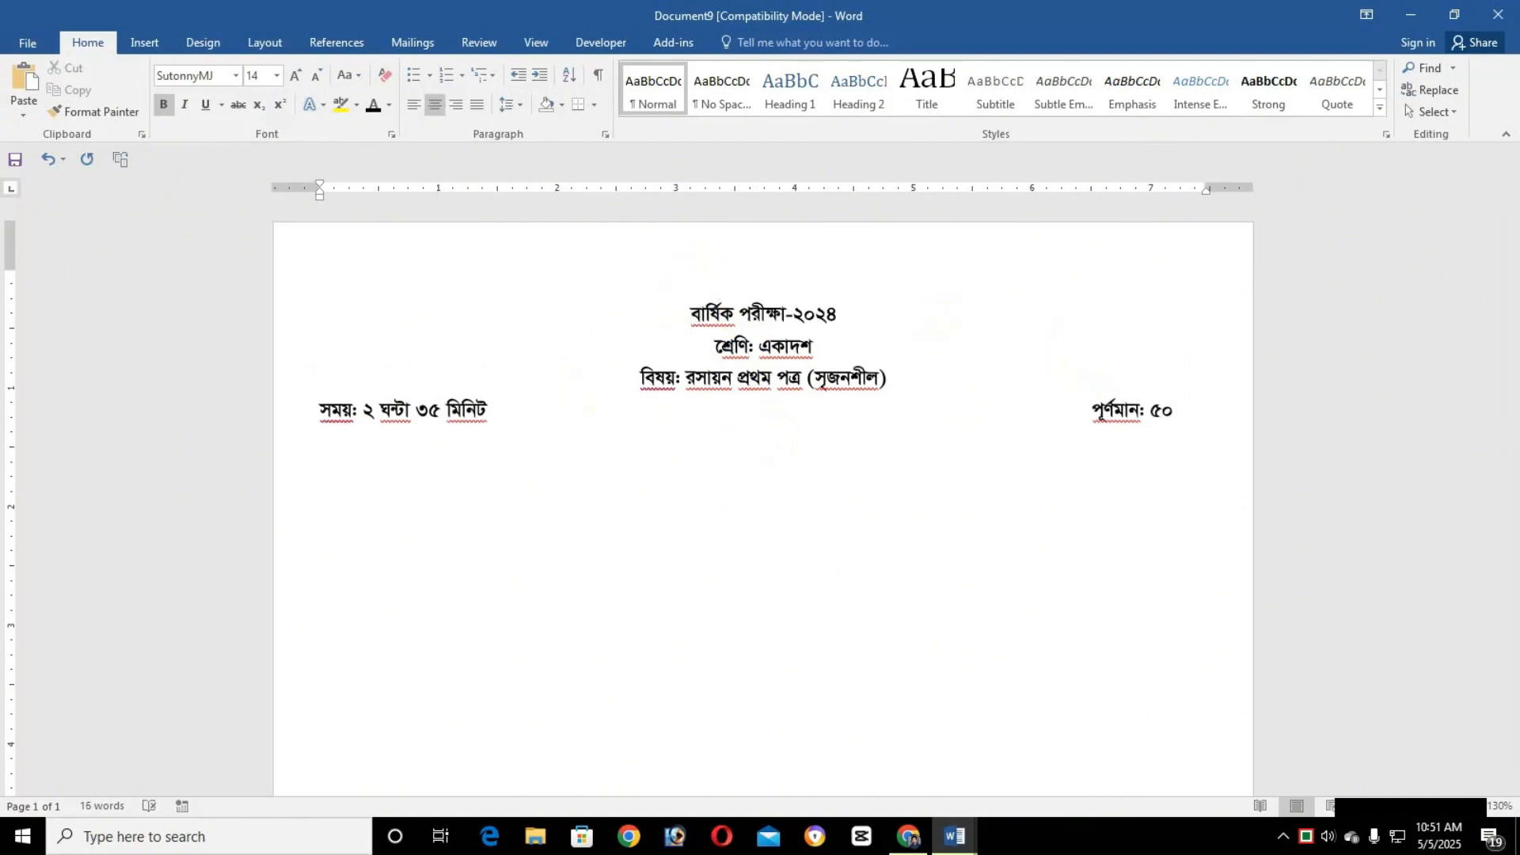
left_click(756, 268)
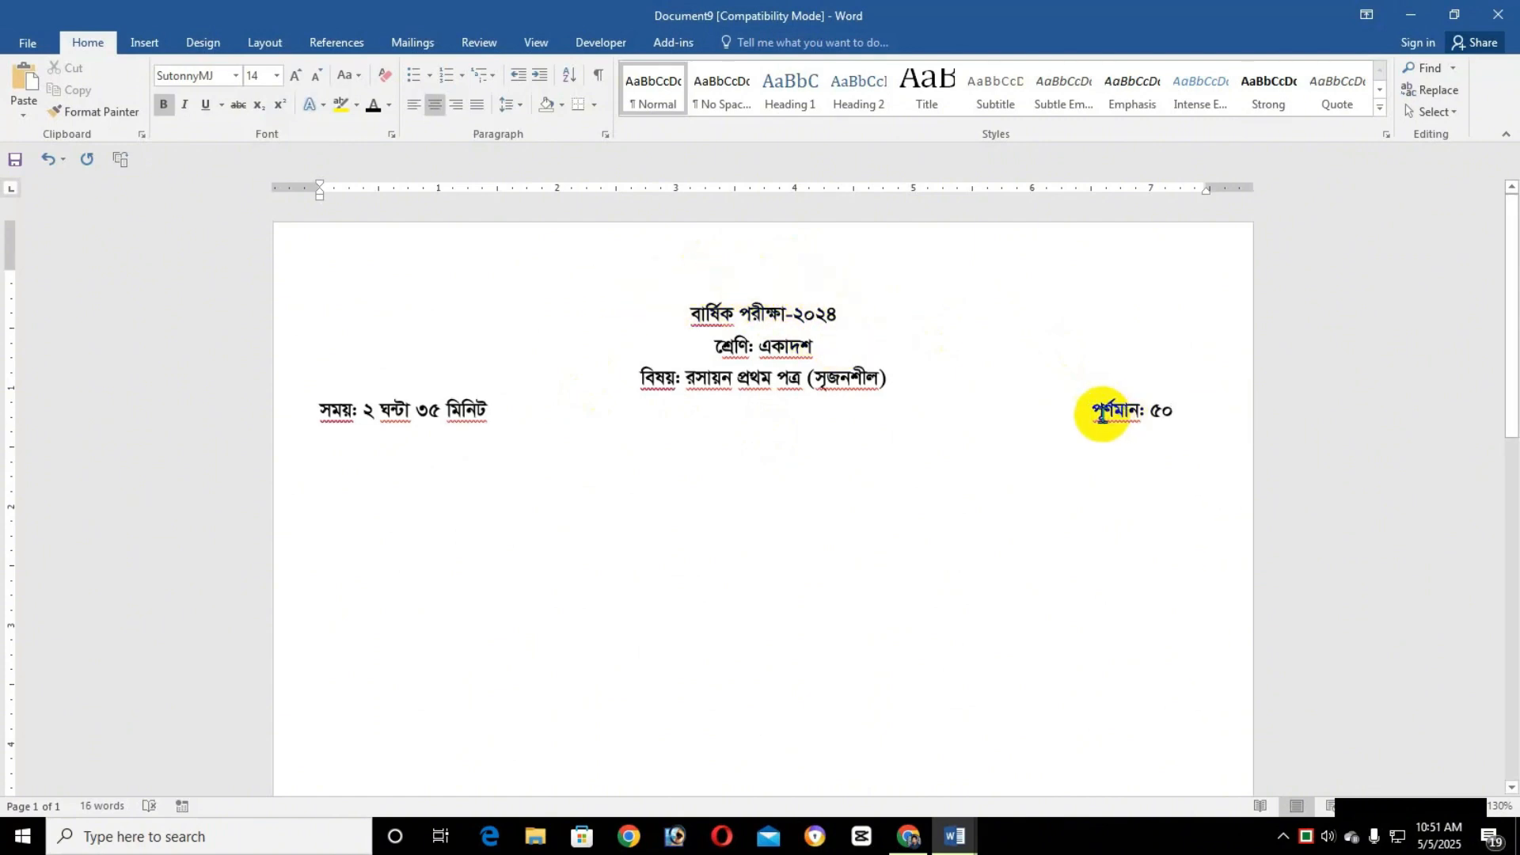
Below the duration line, add the centred note "[দ্রষ্টব্য:– ডান পাশের সংখ্যা প্রশ্নের পূর্ণমান নির্দেশক। প্রদত্ত উদ্দীপকগুলো মনোযোগ দিয়ে পড় এবং যেকোনো পাঁচটি প্রশ্নের উত্তর দিতে হবে।]".
left_click(1177, 411)
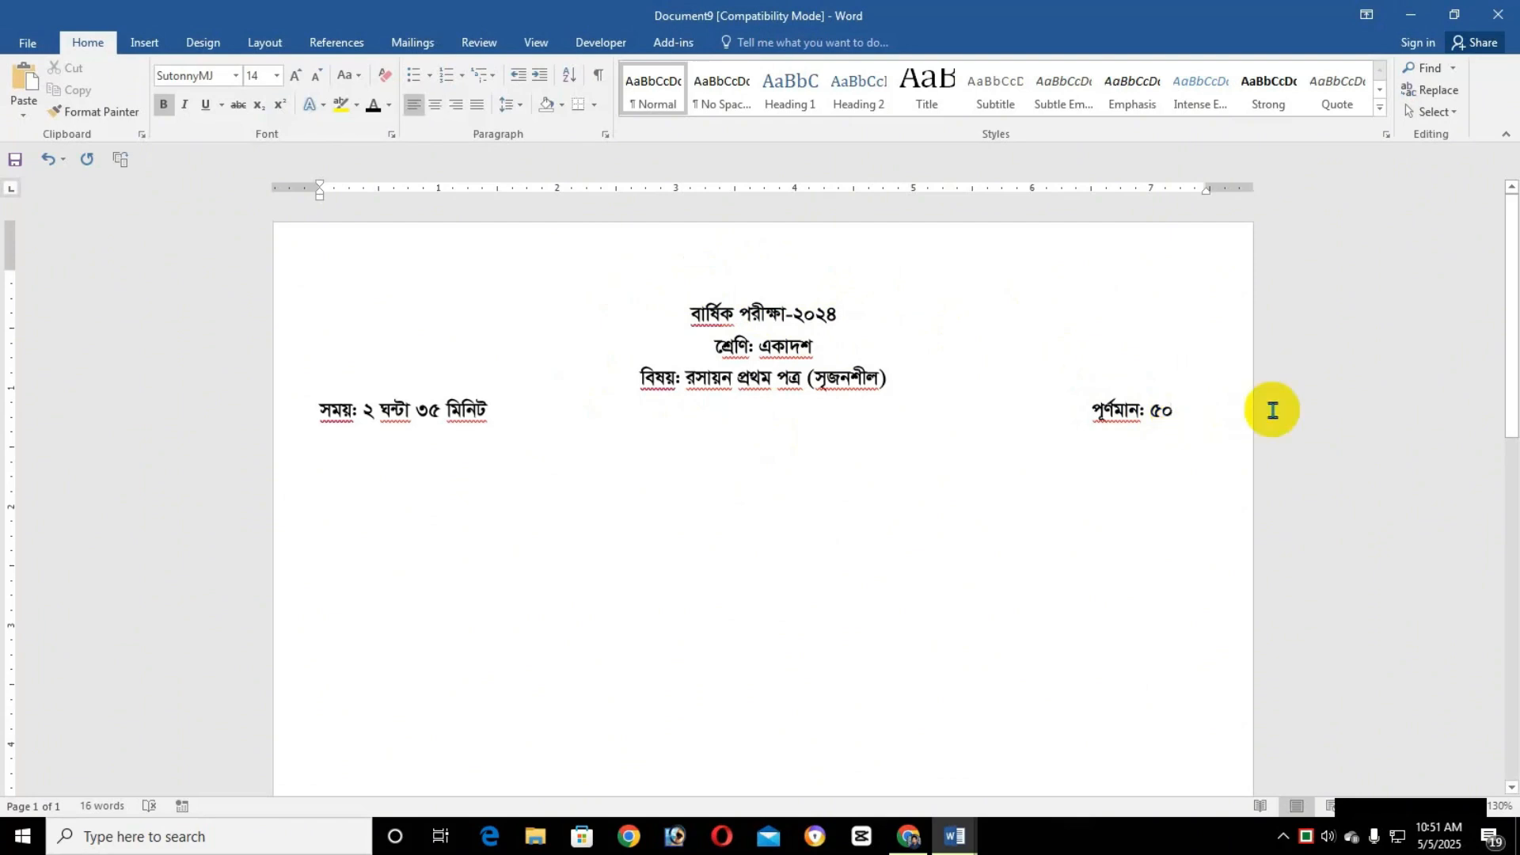
key("Return")
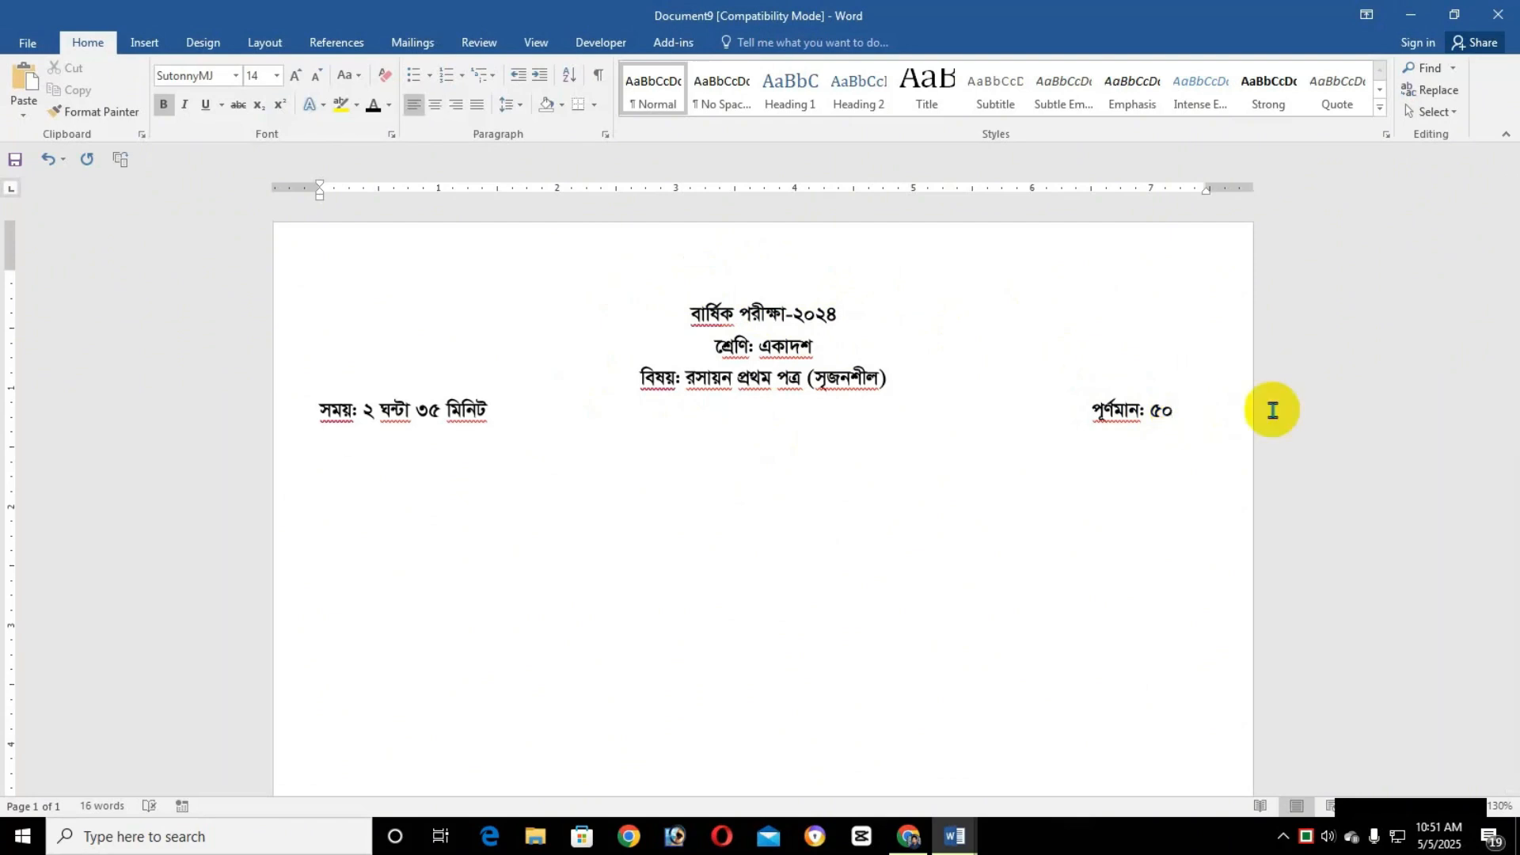
key("ctrl+e")
type("[দ্রষ্টব্য:– ডান পাশের সংখ্যা প্রশ্নের পূর্ণমান নির্দেশক। প্রদত্ত উদ্দীপকগুলো মনোযোগ দিয়ে পড় এবং যেকোনো পাঁচটি প্রশ্নের উত্তর দিতে হবে।]")
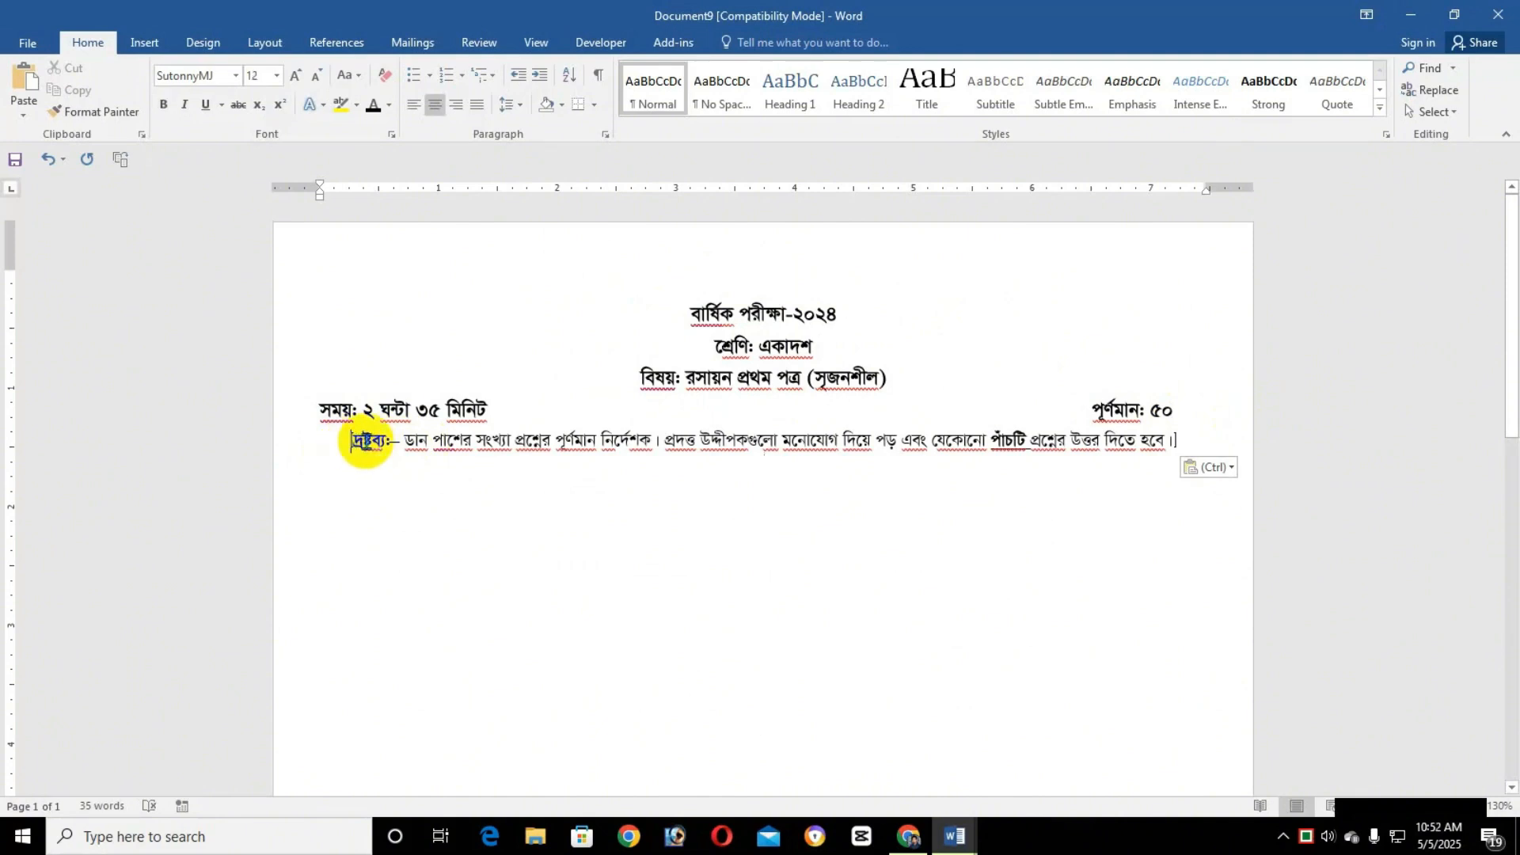
Add question ১ below the note with its instruction line, the ionisation energy graph and the text "A থেকে G একই পর্যায়ের মৌল।".
left_click(366, 444)
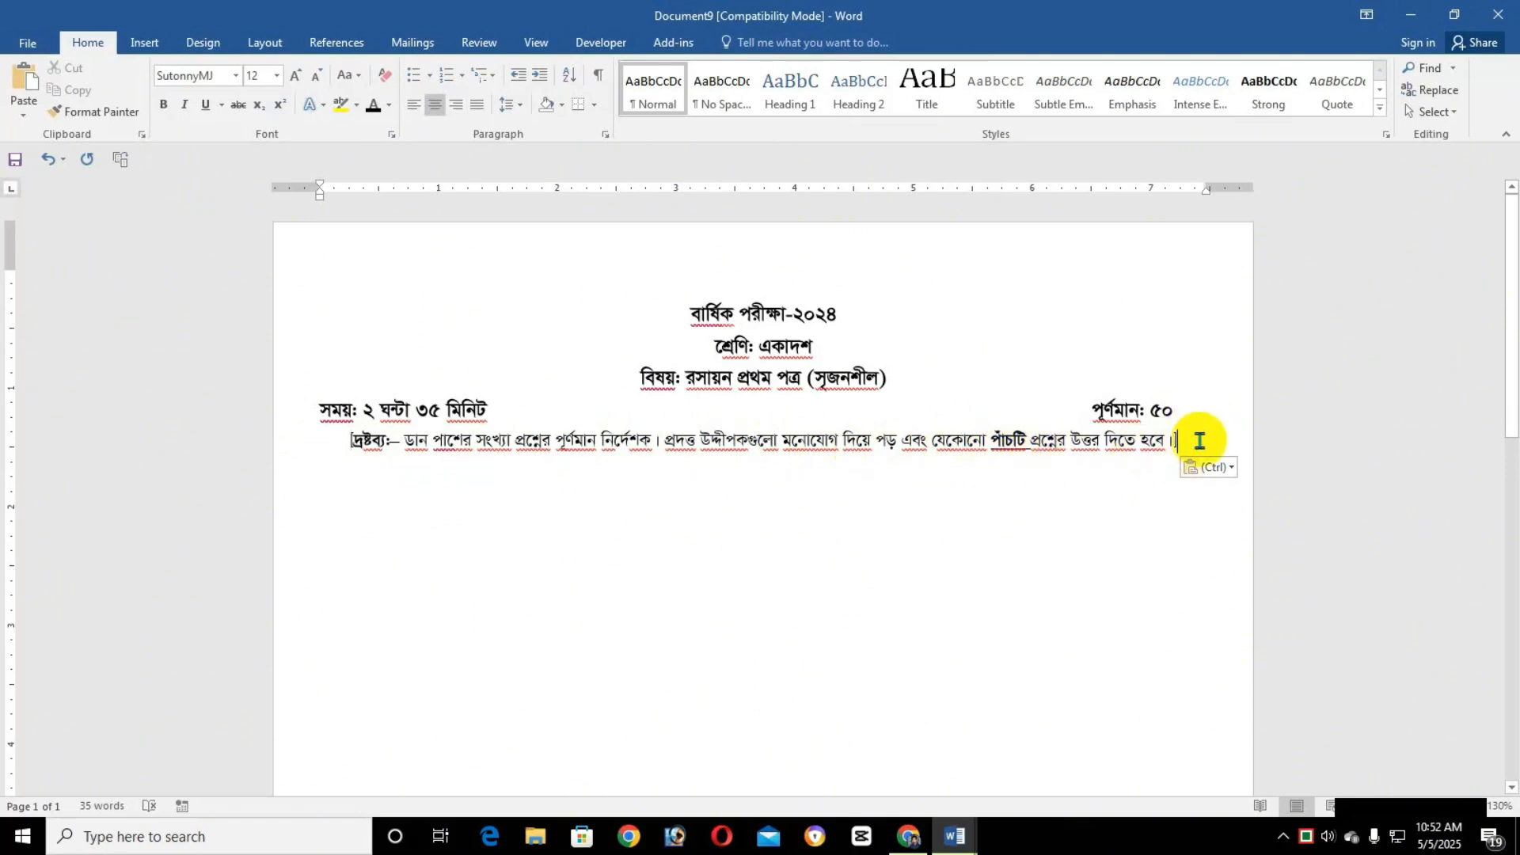
key("Return")
type("১। নিচের উদ্দীপকটি লক্ষ কর এবং সংশ্লিষ্ট প্রশ্নগুলোর উত্তর দাওঃ A থেকে G একই পর্যায়ের মৌল। →পারমানবিক সংখ্যা")
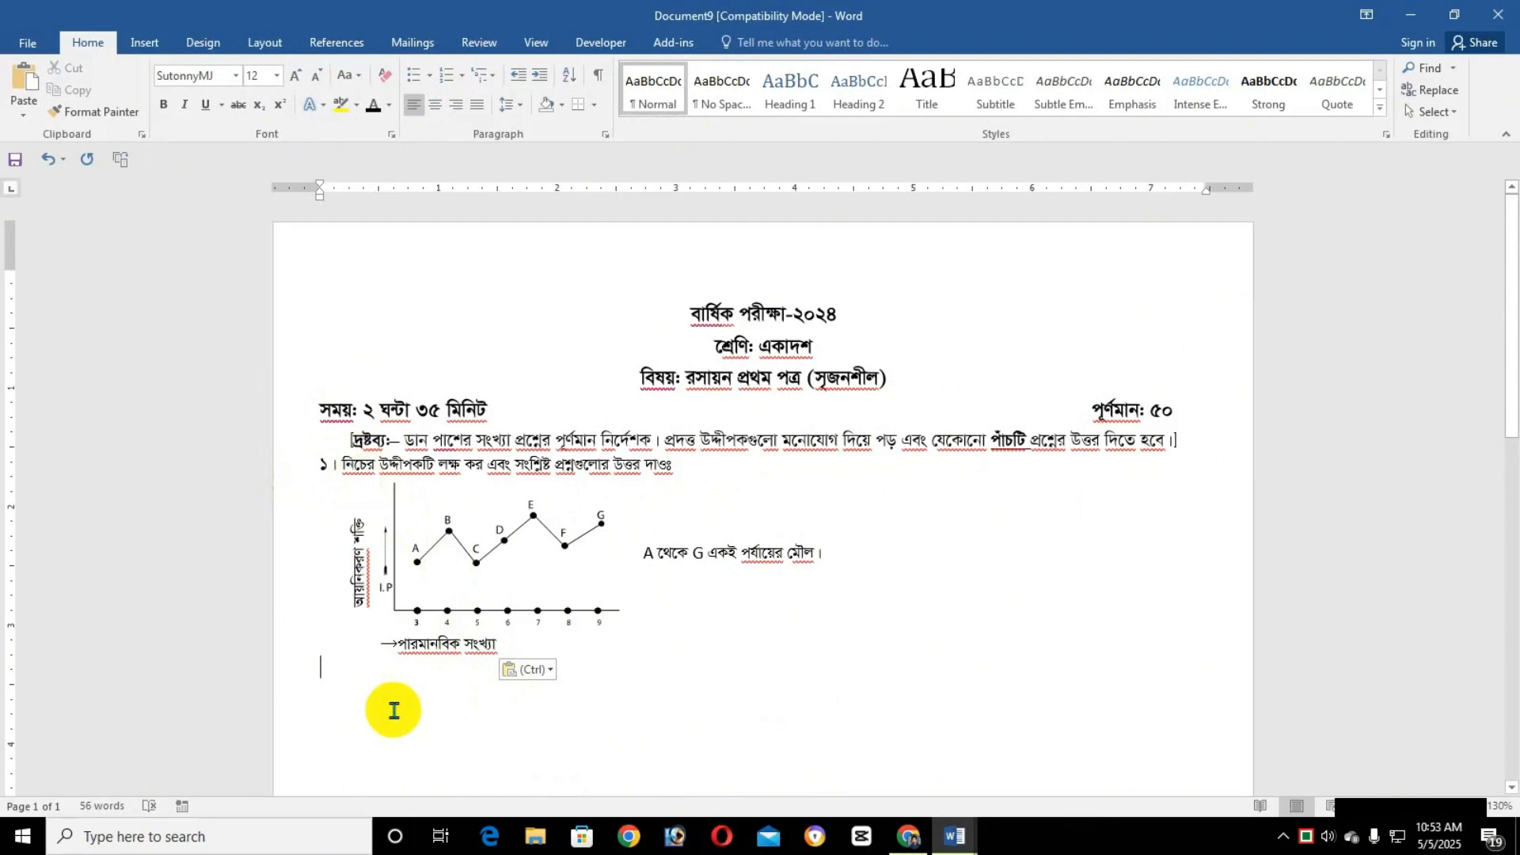
Add indented part ক "পলির বর্জন নীতিটি লিখ।" under the graph, then parts খ and গ, with marks ১, ২ and ৩ at the right.
key("Tab")
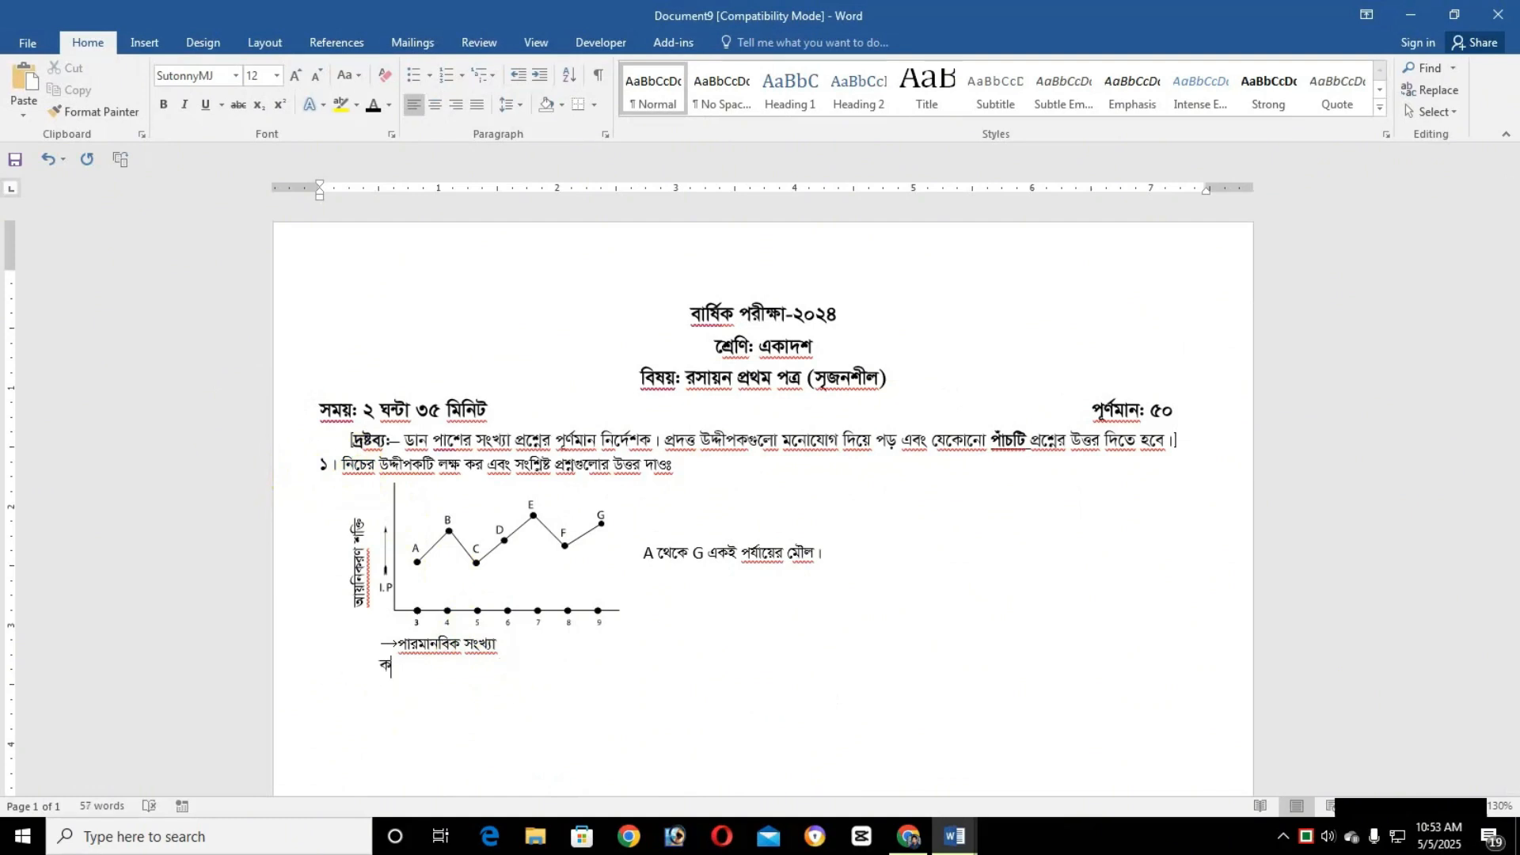
type("পলির বর্জন নীতিটি লিখ।")
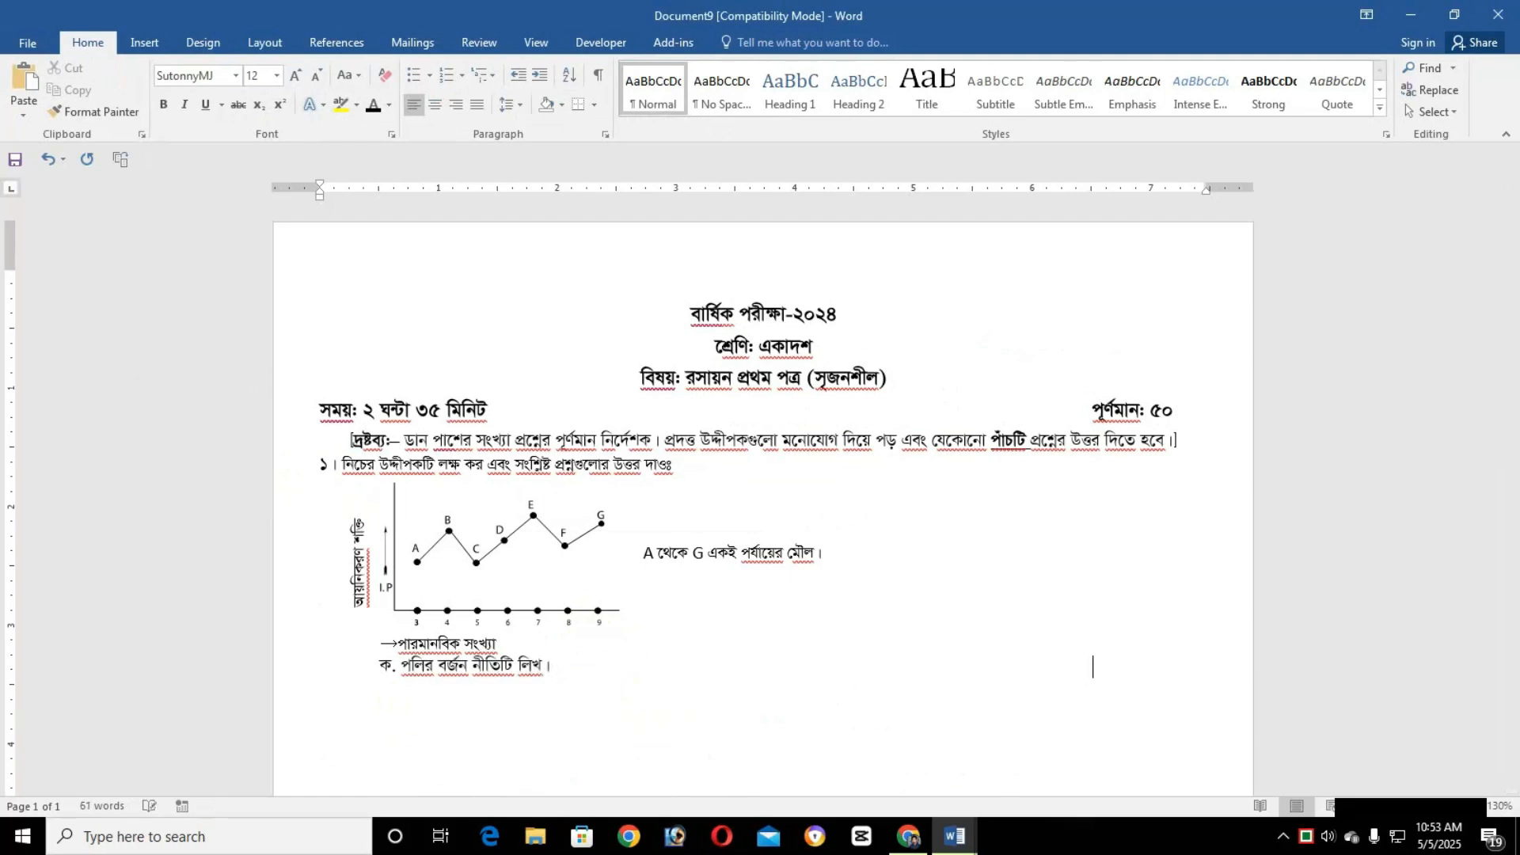
type("1")
type("L")
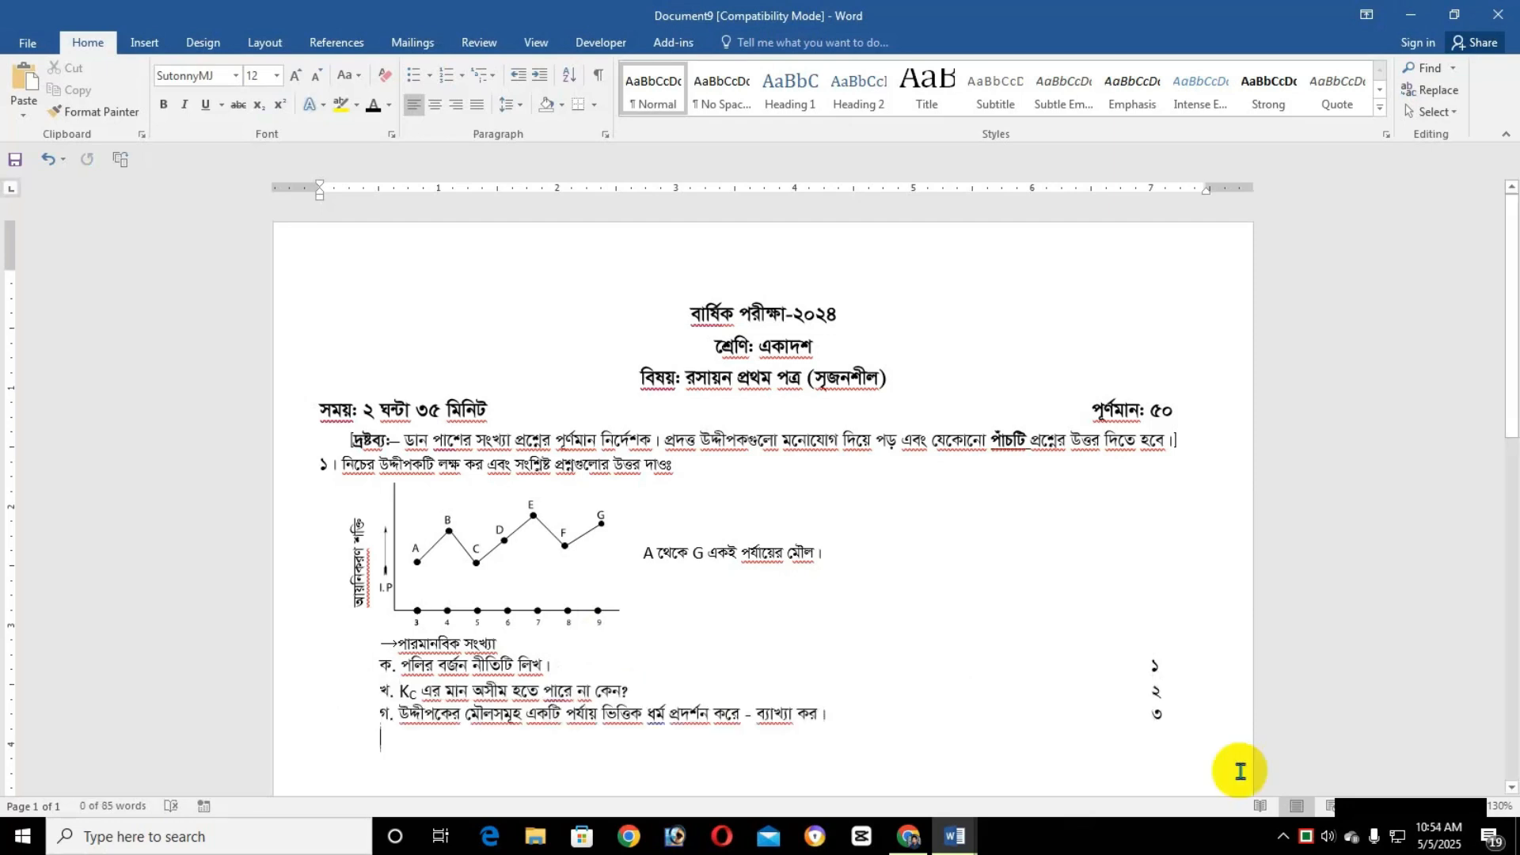
Add part ঘ "উদ্দীপকের মৌলসমূহের ক্ষেত্রে ব্যতিক্রম পরিলক্ষিত হওয়ার কারণ বিশ্লেষণ কর।" with the mark ৪ aligned under the others.
key("ctrl+z")
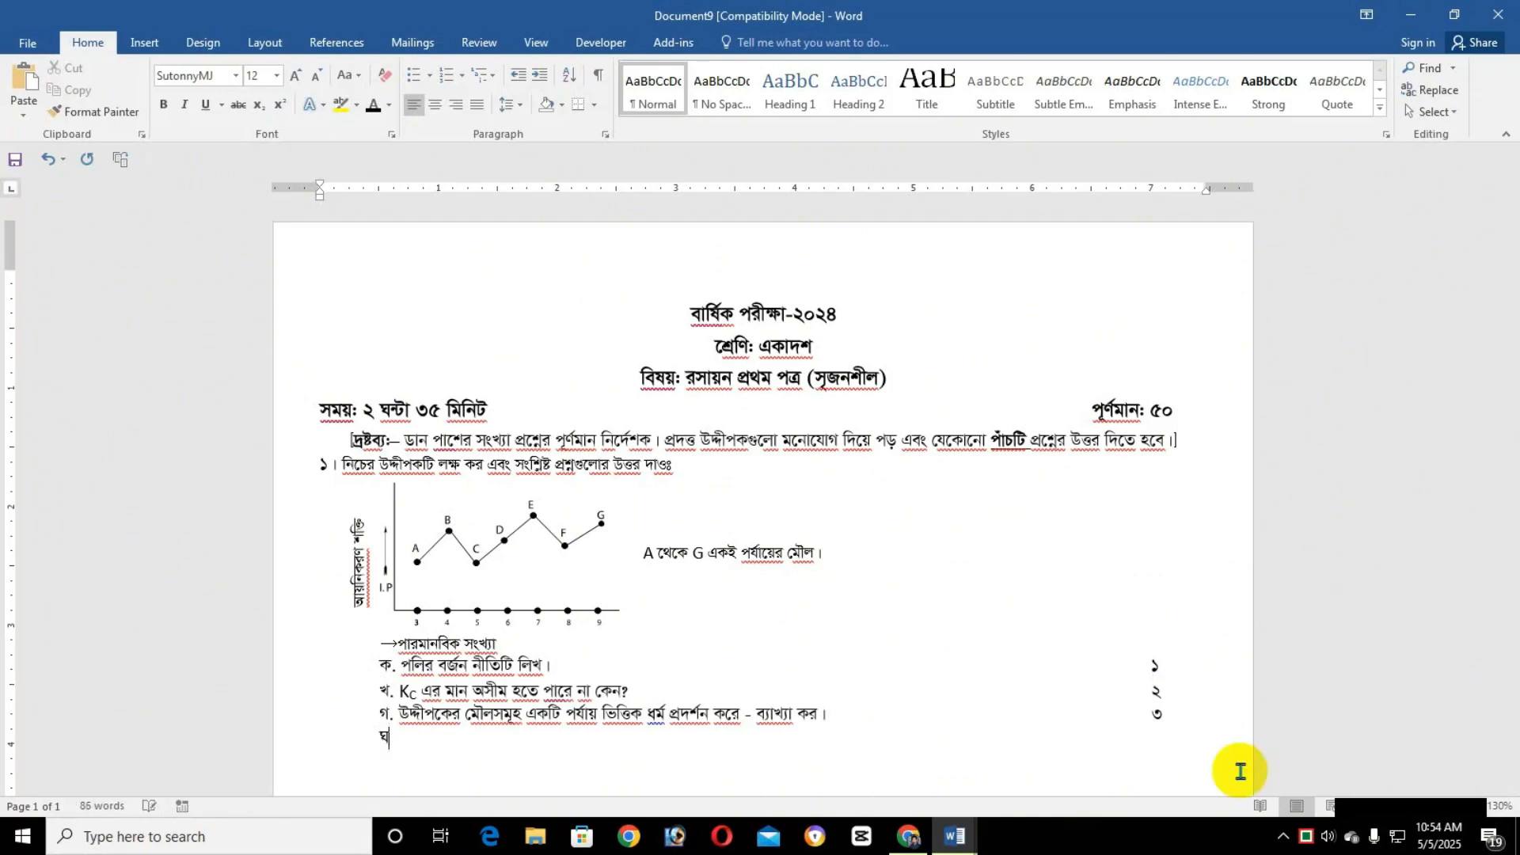
type(".")
type("উদ্দীপকের মৌলসমূহের ক্ষেত্রে ব্যতিক্রম পরিলক্ষিত হওয়ার কারণ বিশ্লেষণ কর ।")
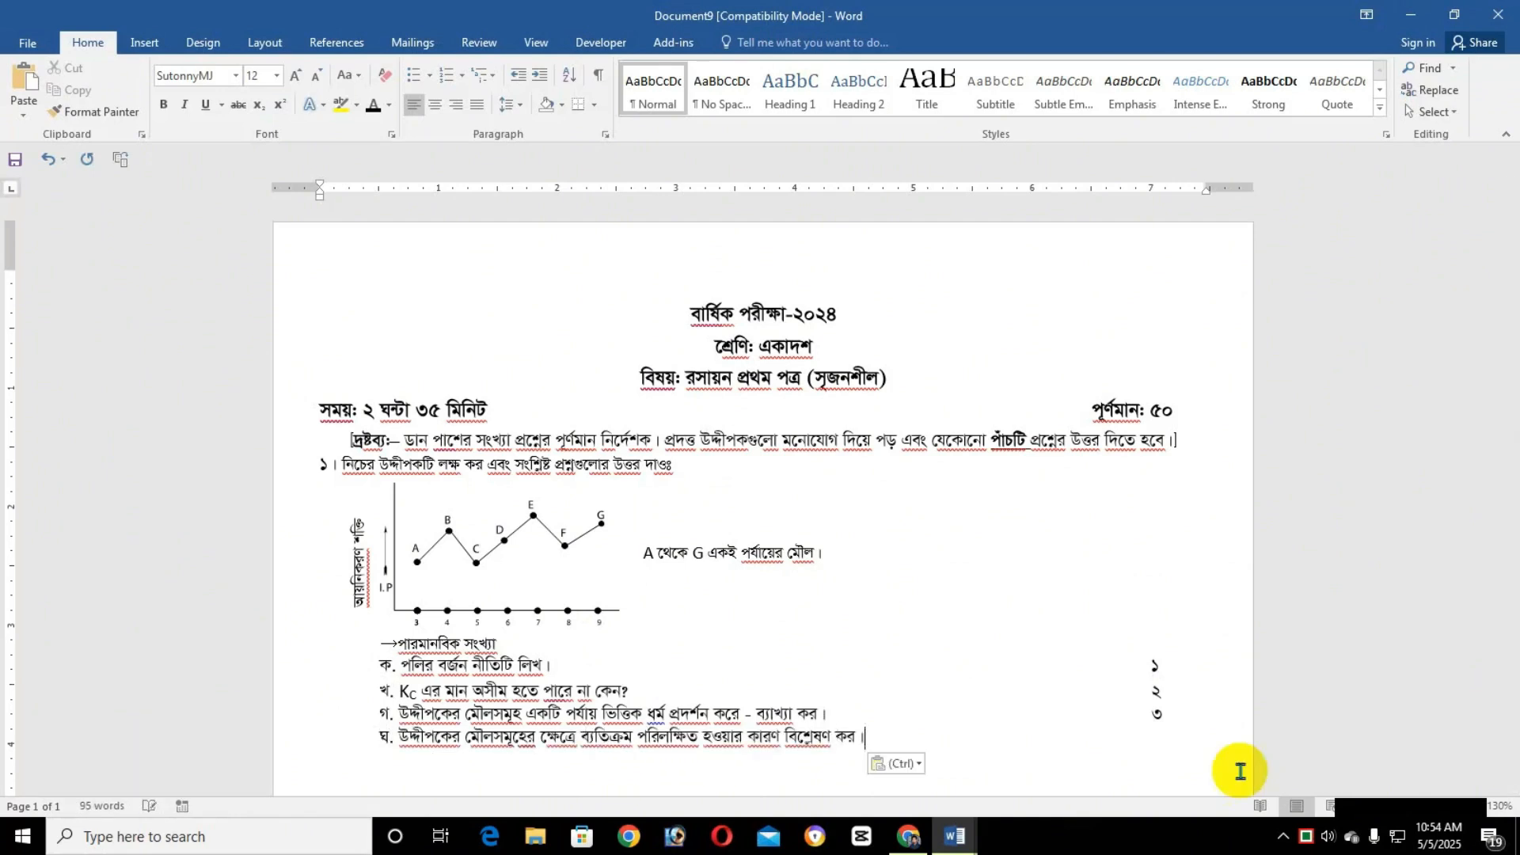
key("Tab")
key("Tab")
key("Tab")
type("4")
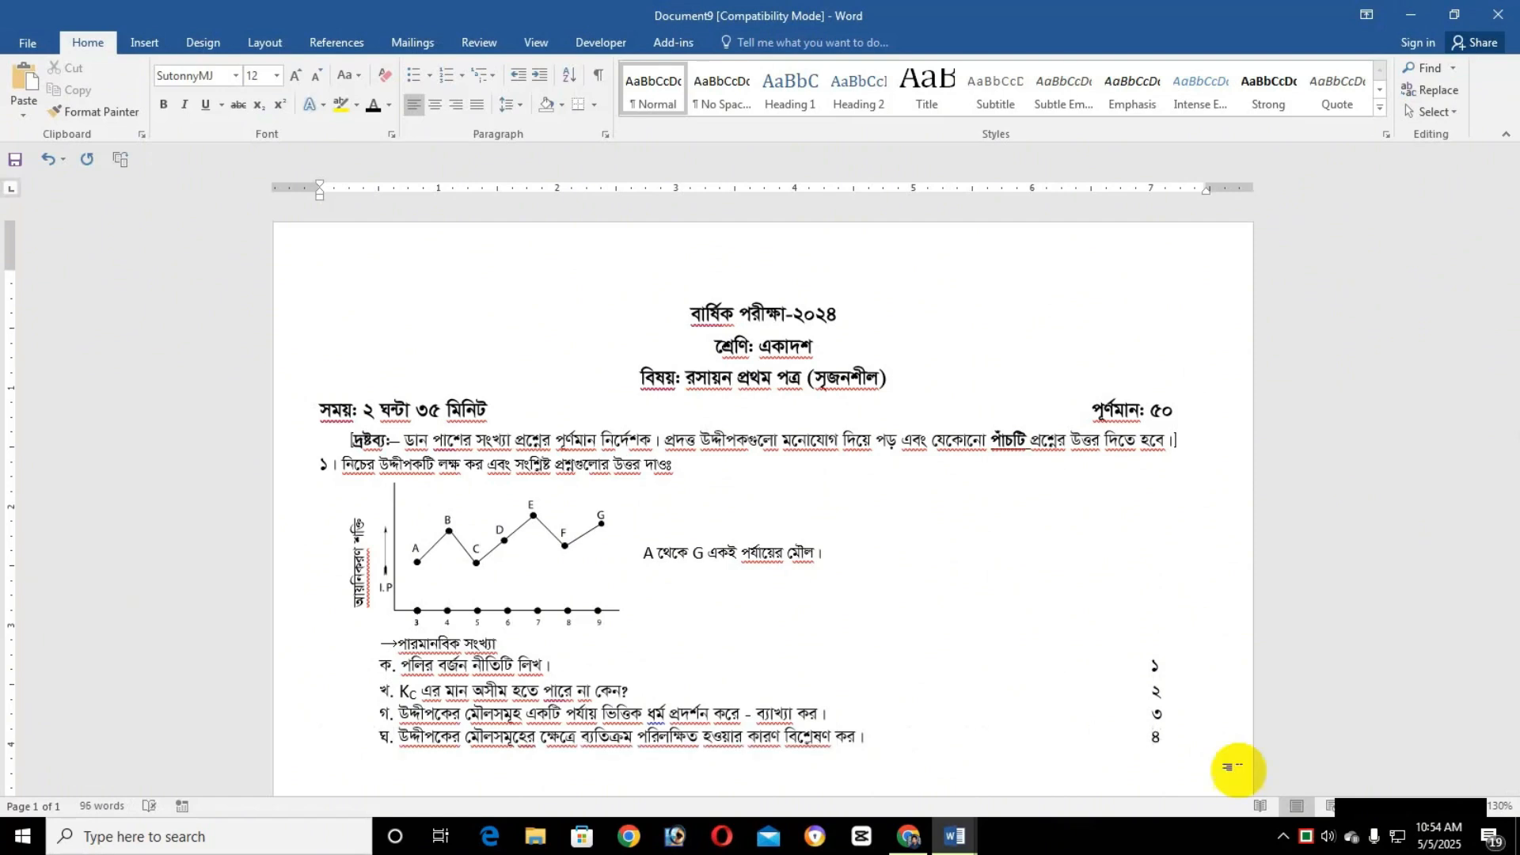
Start question ২ on a new line and paste its stem about the two hydrocarbons P and Q.
scroll(645, 492, "down", 5)
key("Return")
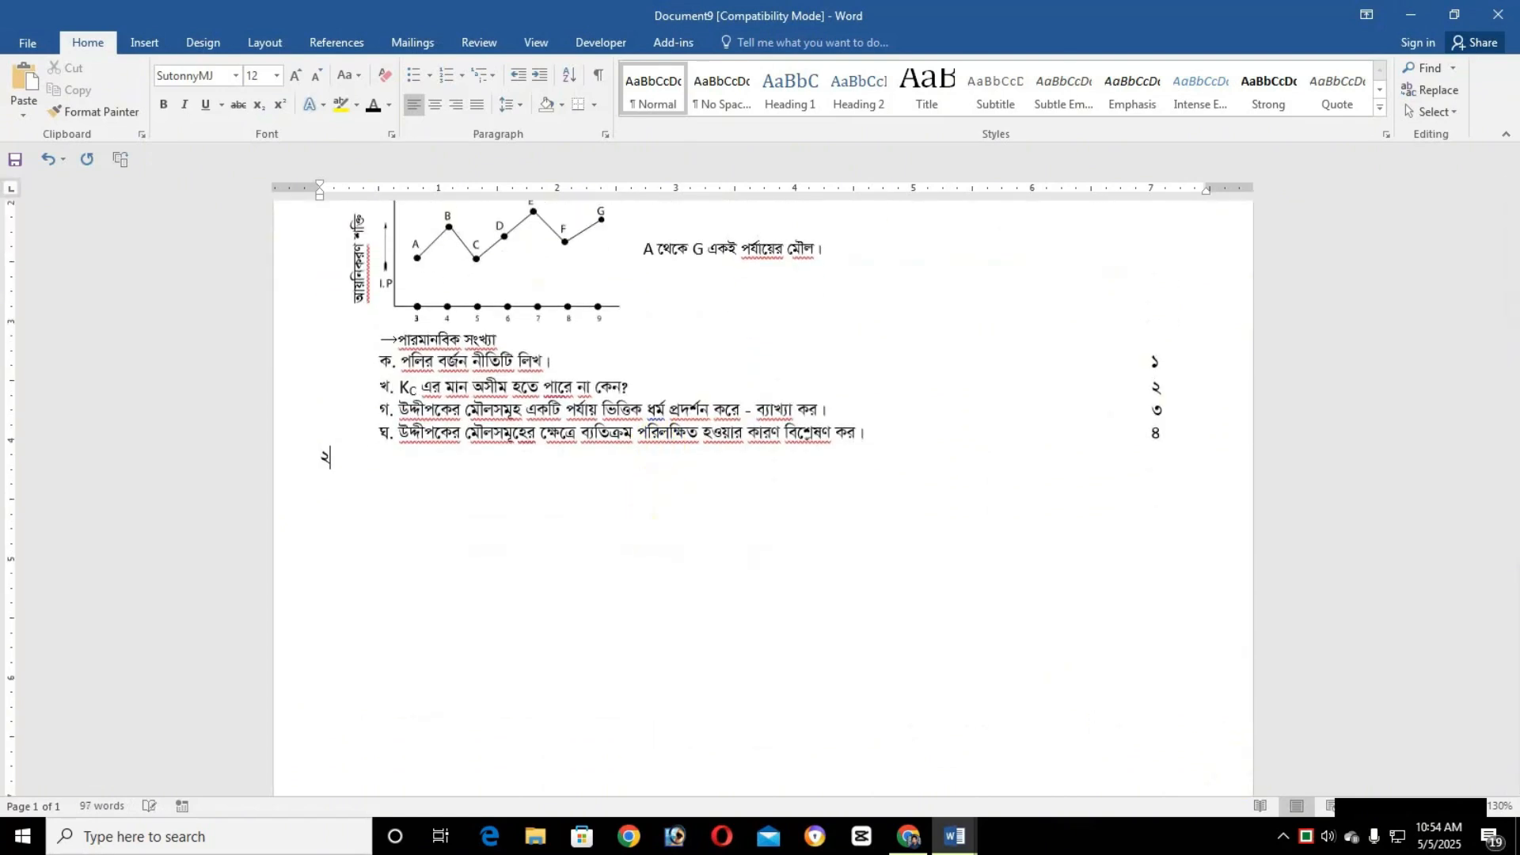
type("2|")
key("ctrl+v")
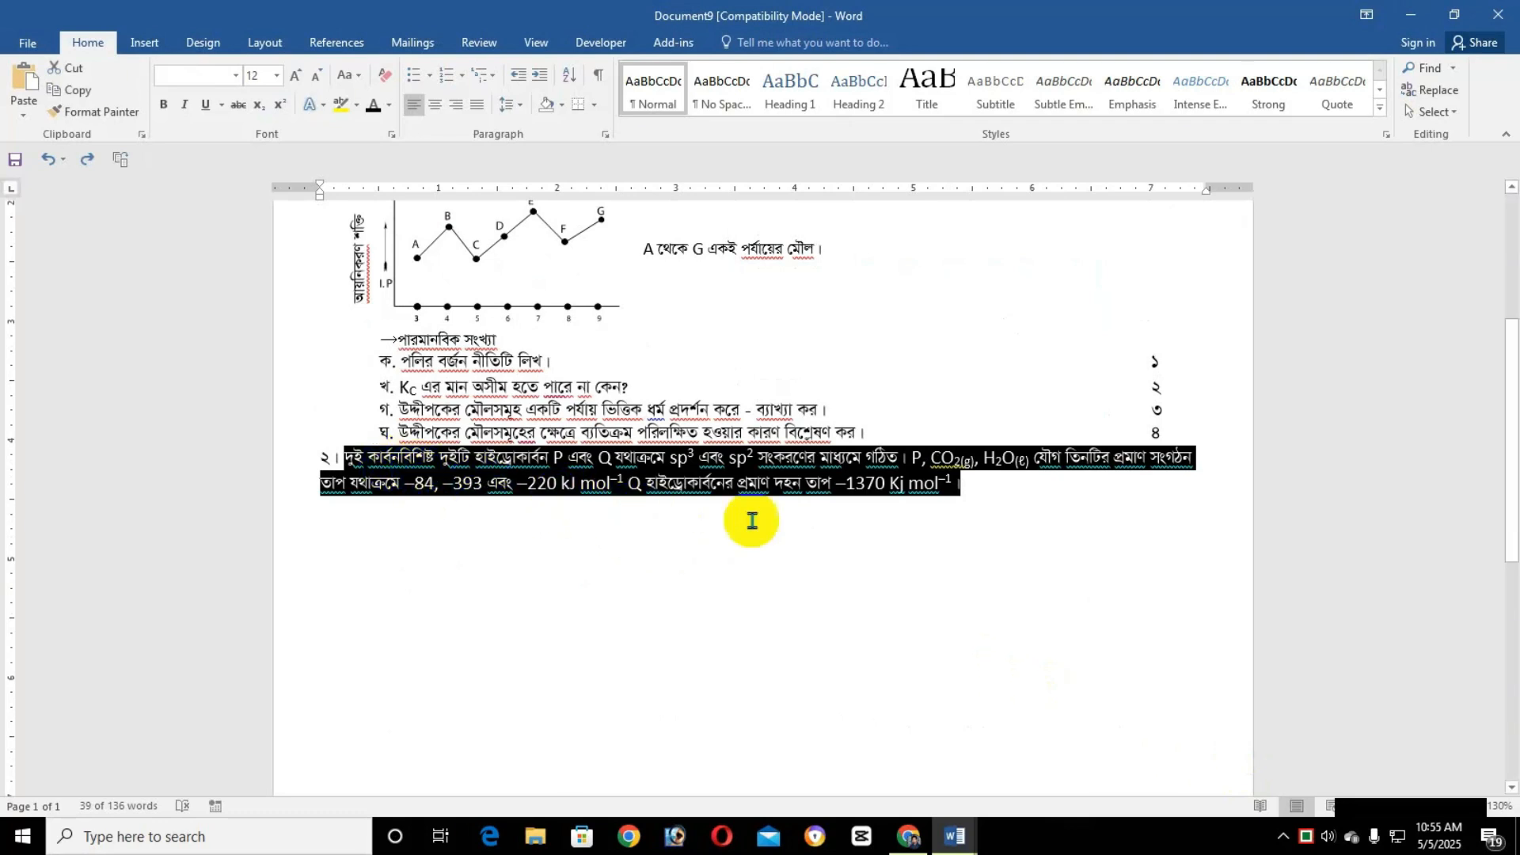
Set the right indent of the question ২ paragraph to 0.4" and place the cursor at its end.
scroll(1079, 507, "up", 4)
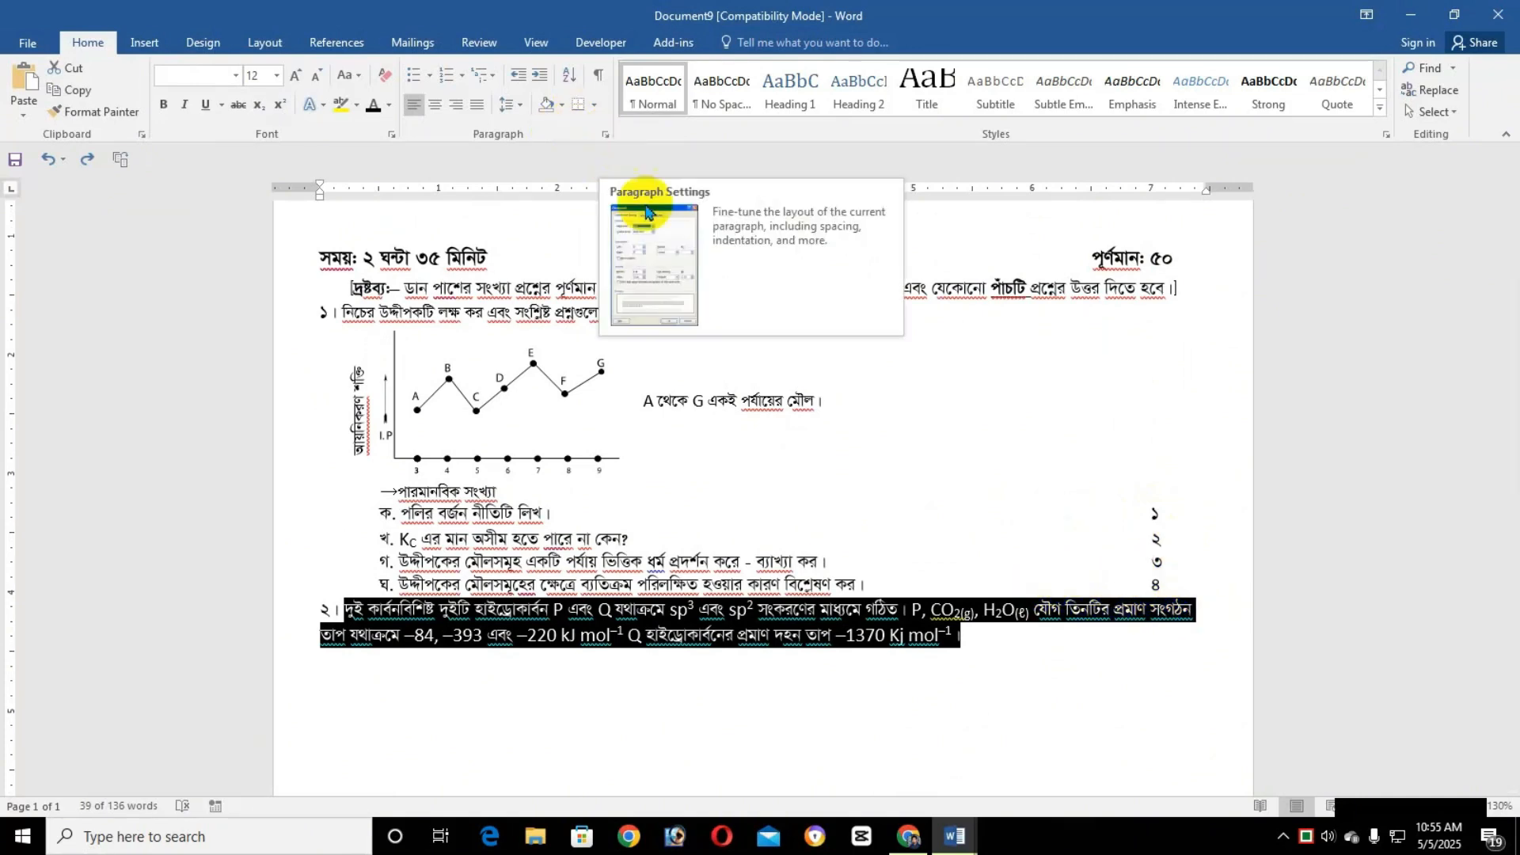
right_click(754, 619)
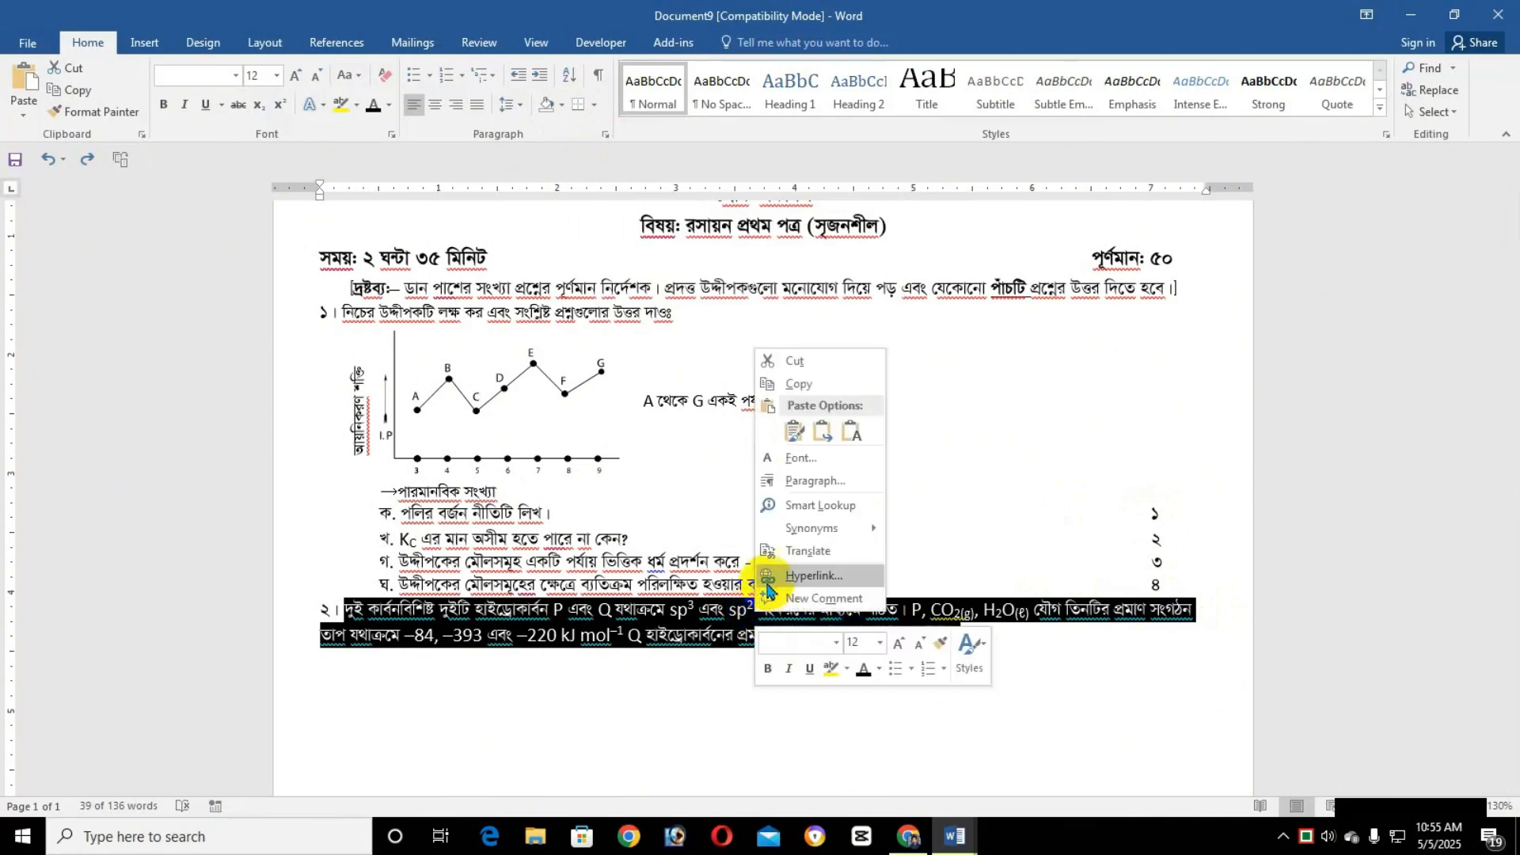
left_click(828, 485)
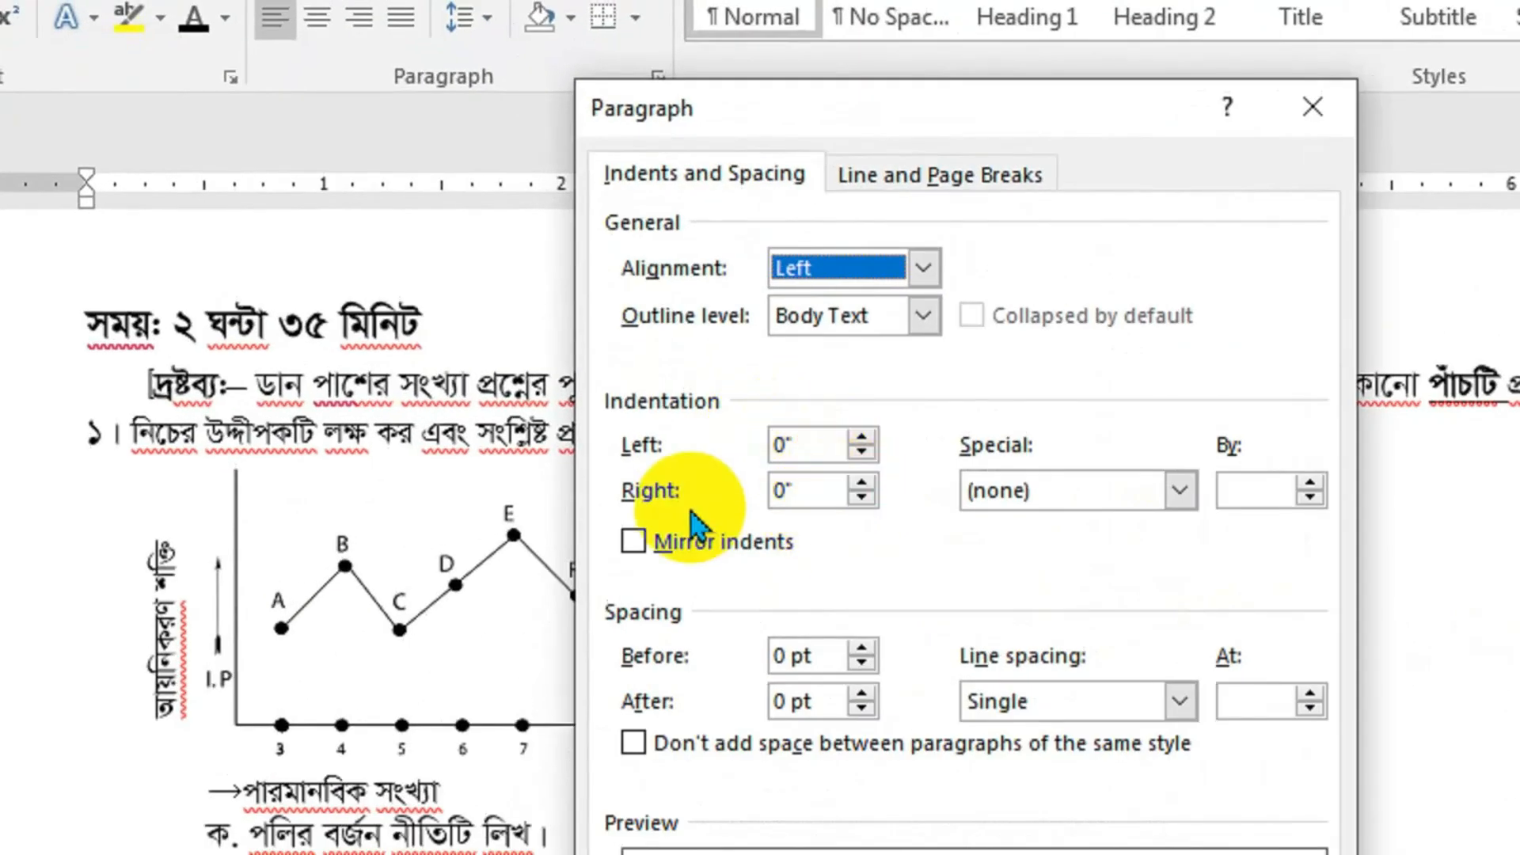
left_click(859, 499)
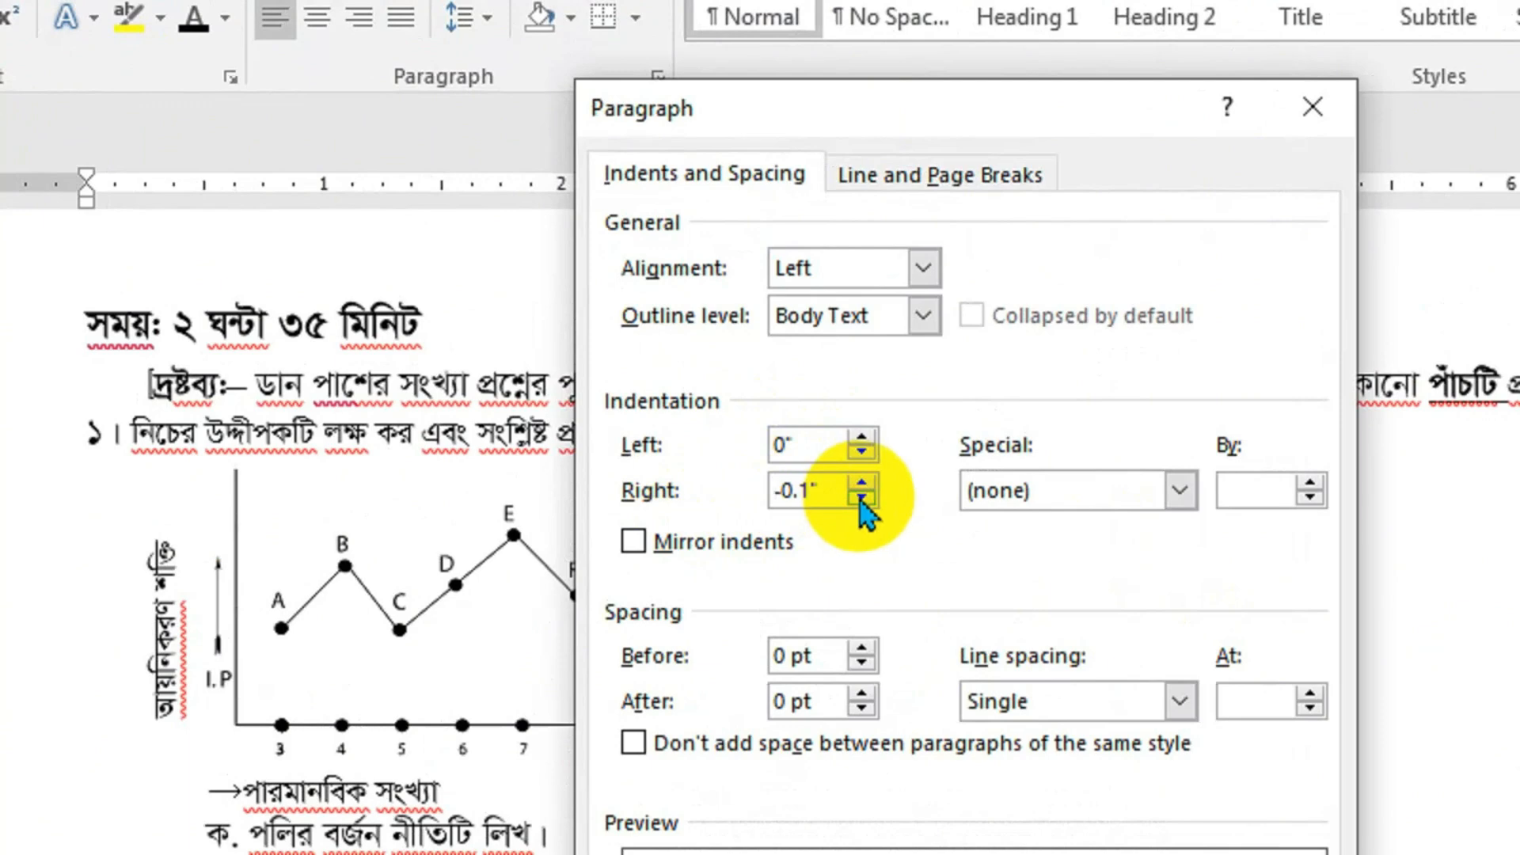
left_click(869, 489)
left_click(869, 488)
left_click(869, 488)
left_click(870, 488)
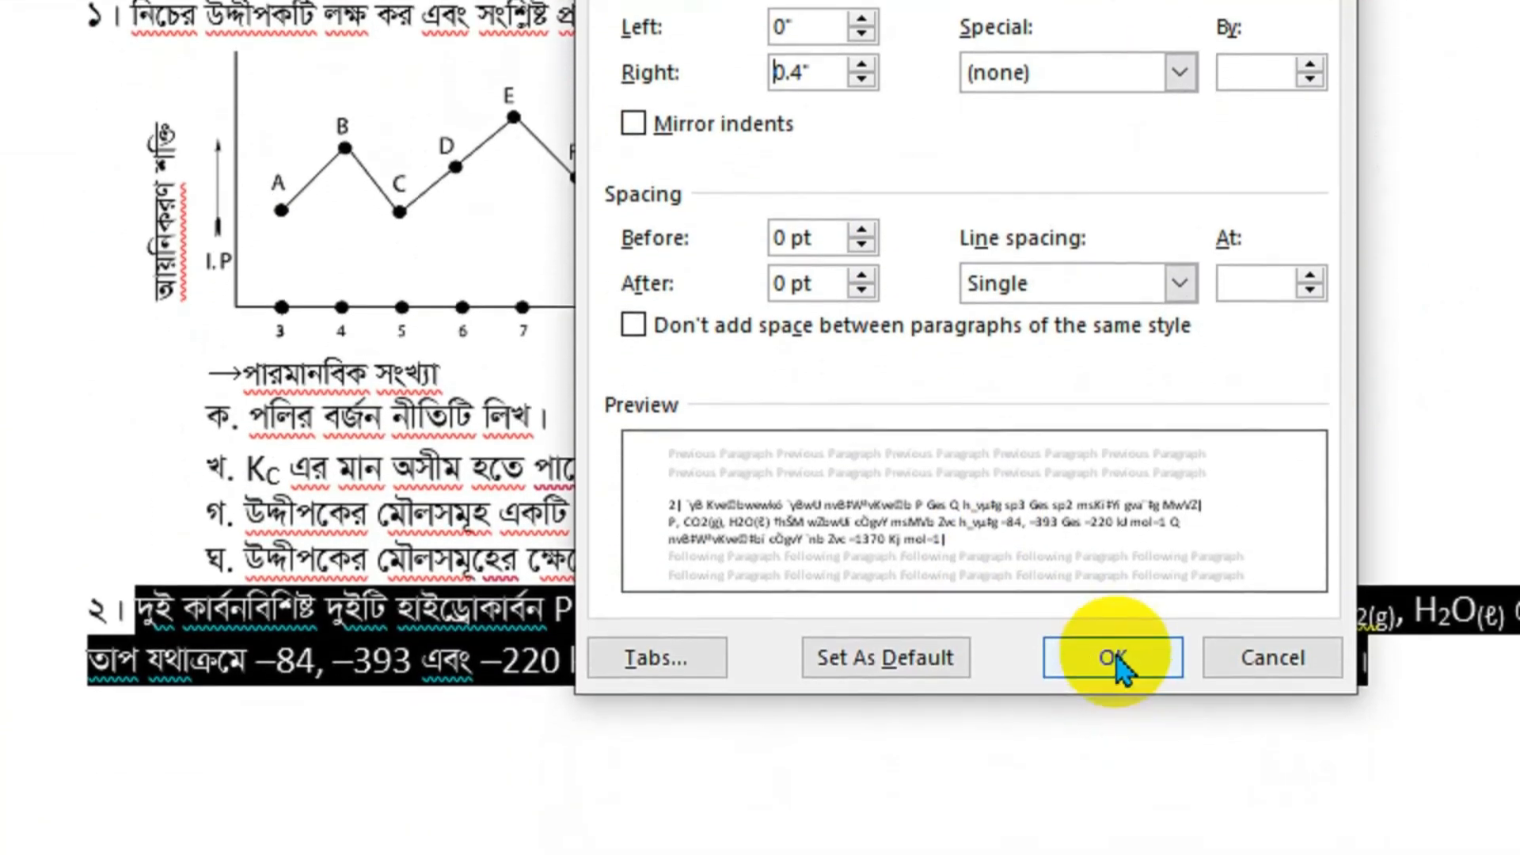
left_click(1118, 646)
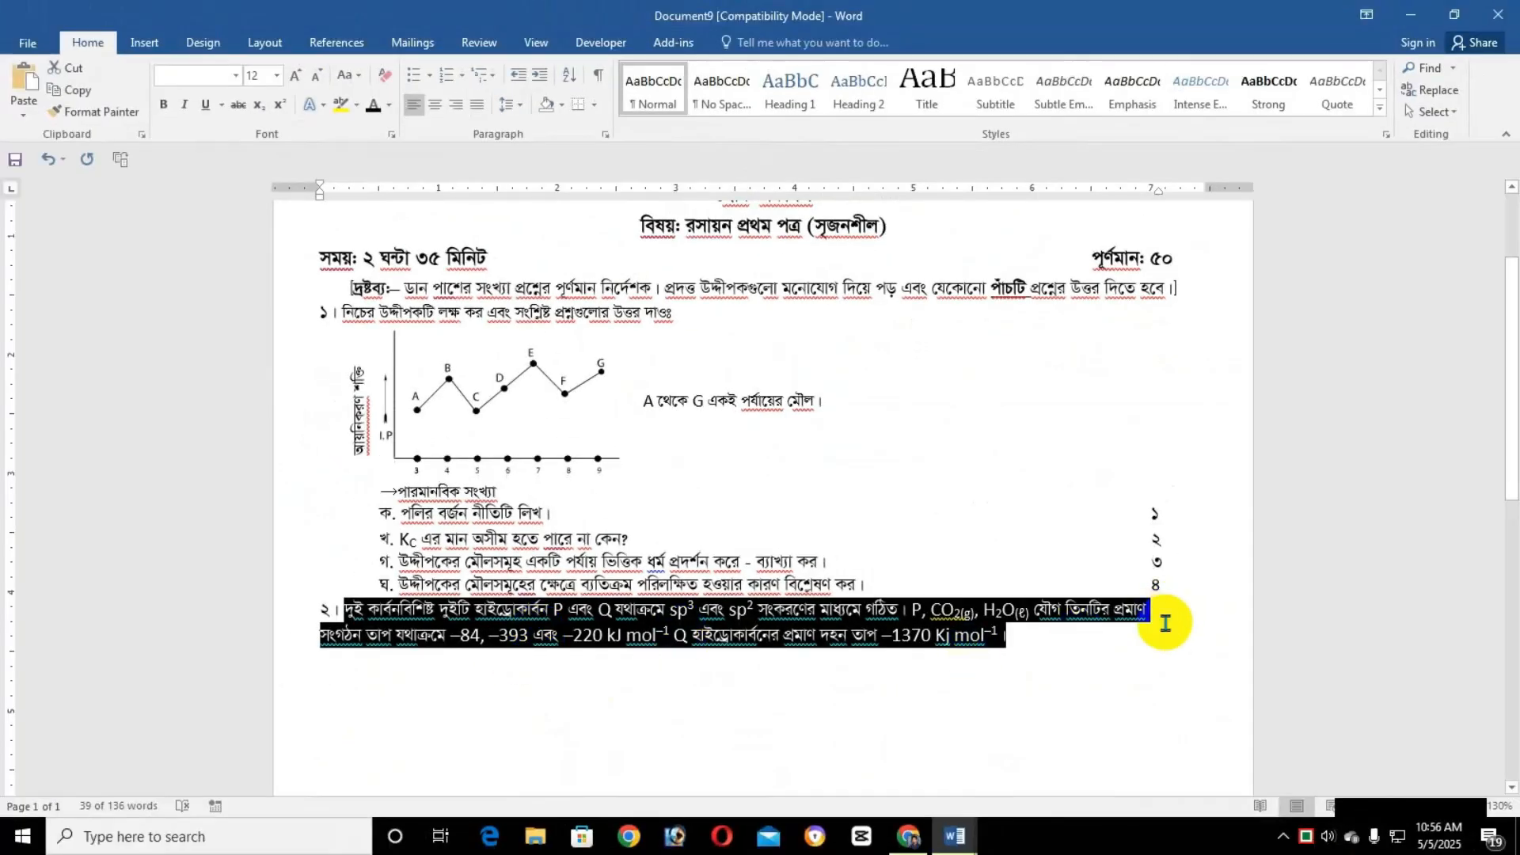
scroll(367, 673, "down", 1)
left_click(1102, 615)
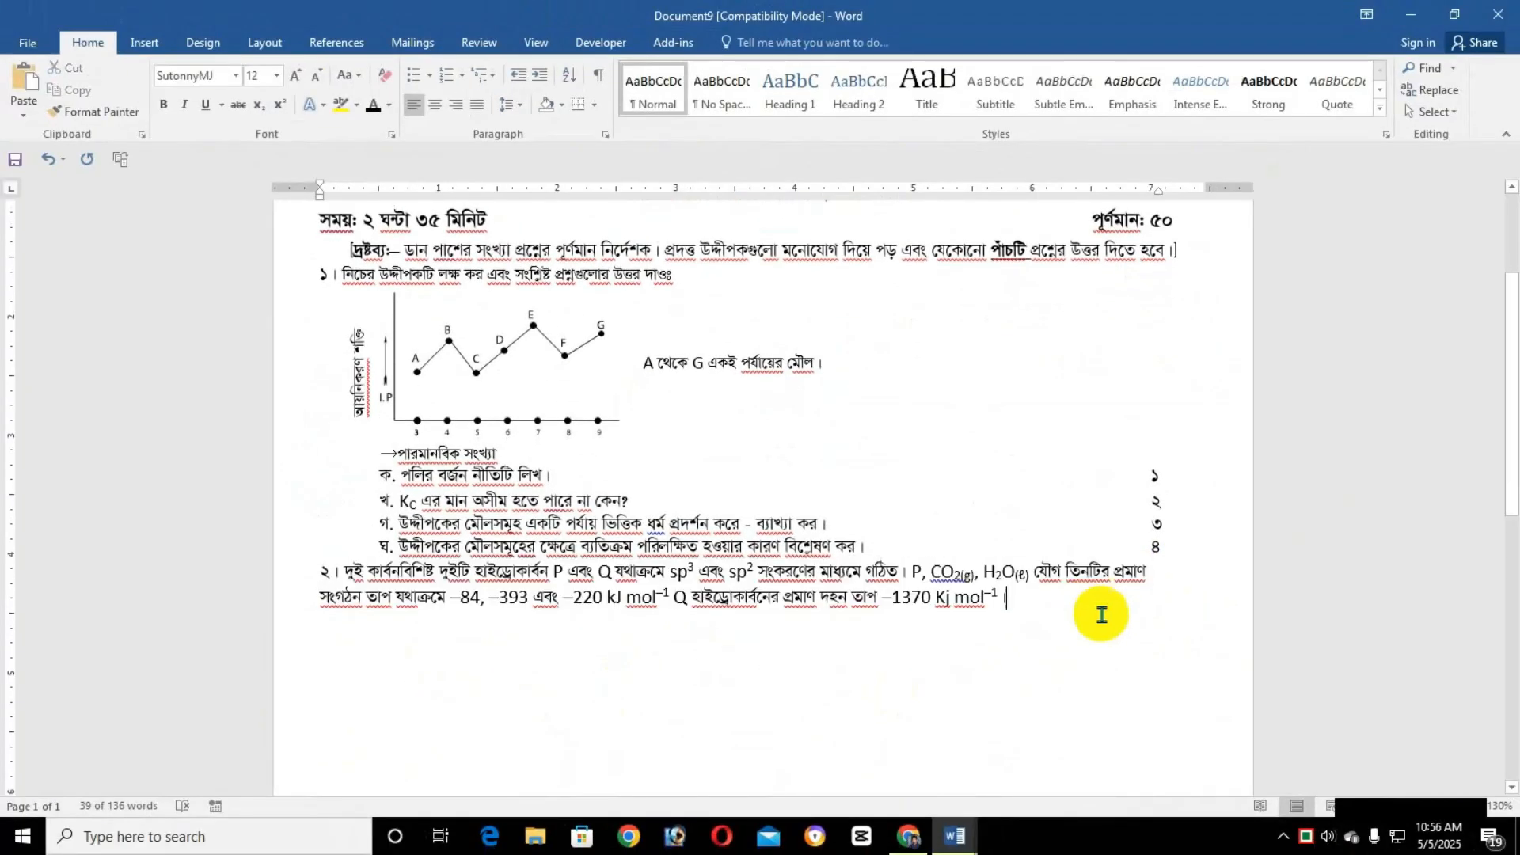
Add indented part ক "পানির আয়নিক গুনফল কি?" below question ২'s stem, leaving a blank line between, with the mark ১ aligned at the right.
key("Return")
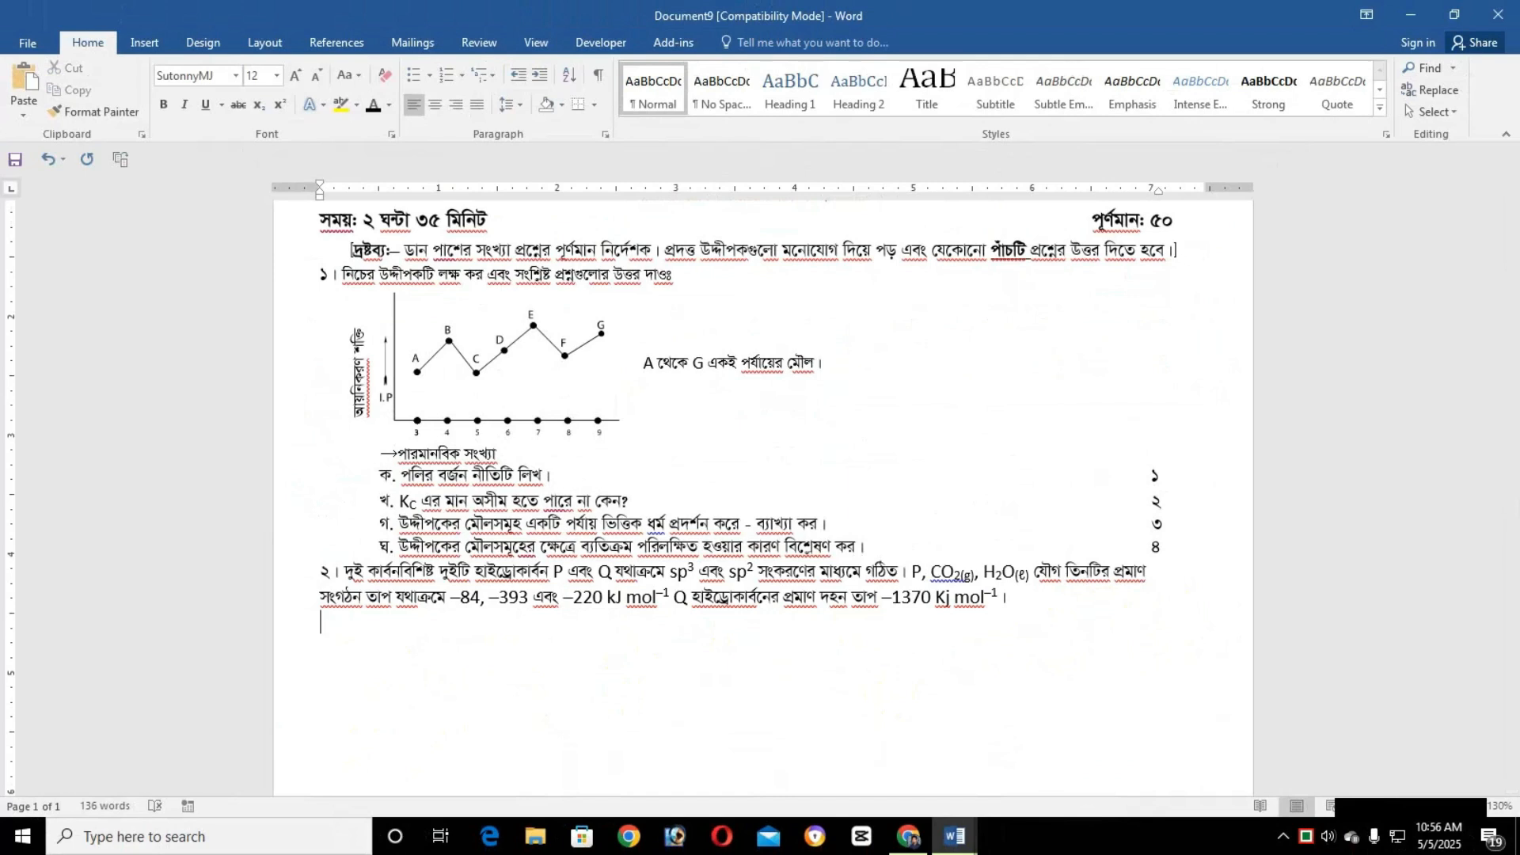
key("Return")
type("ক.")
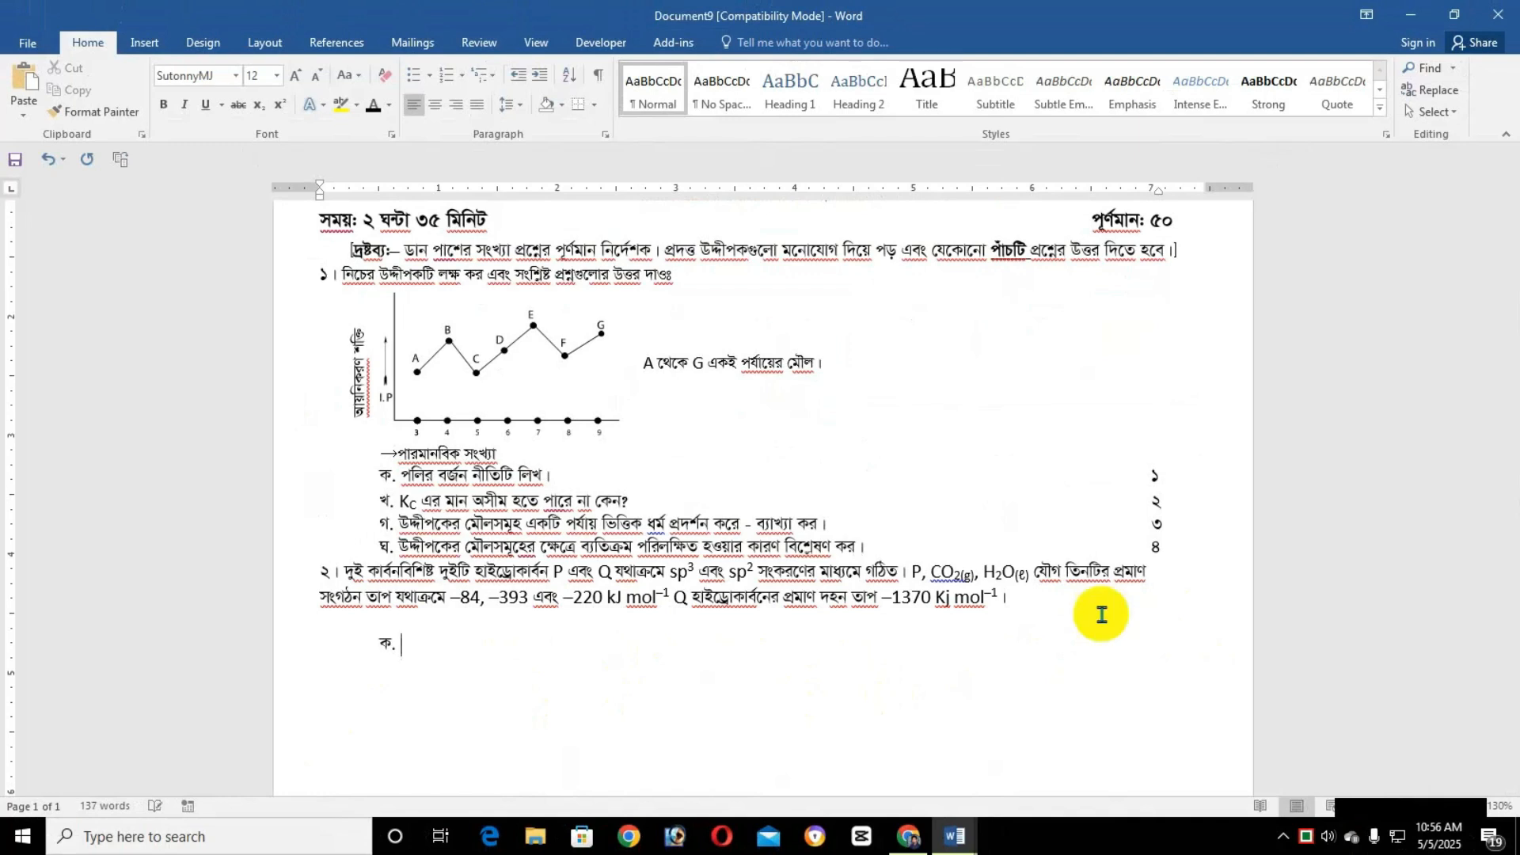
type("পানির আয়নিক গুনফল কি?")
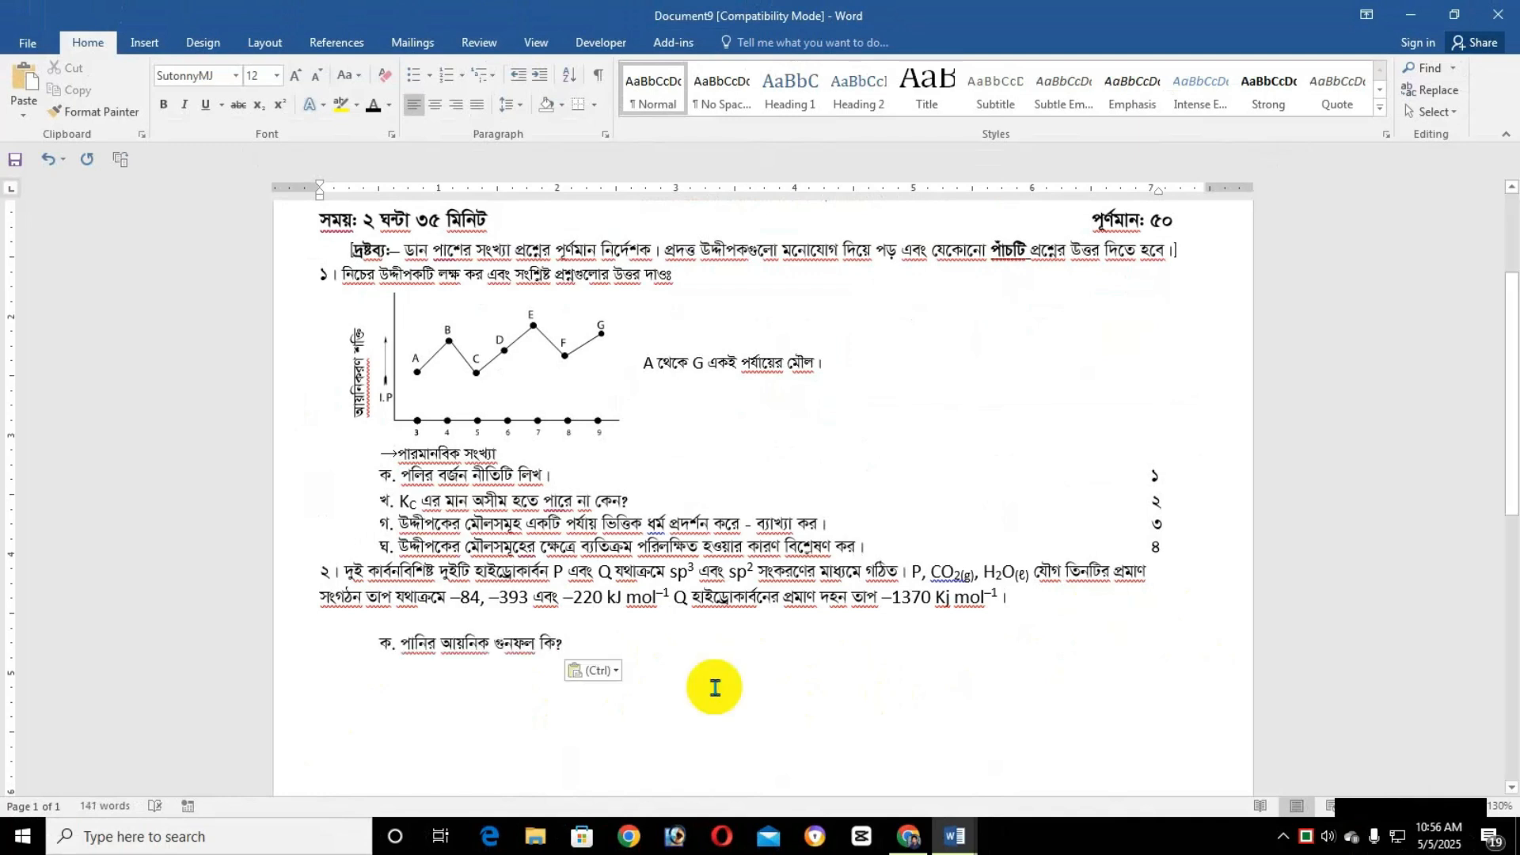
key("Tab")
key("Tab")
key("Tab")
key("Tab")
key("Tab")
key("Tab")
key("Tab")
key("Tab")
key("Tab")
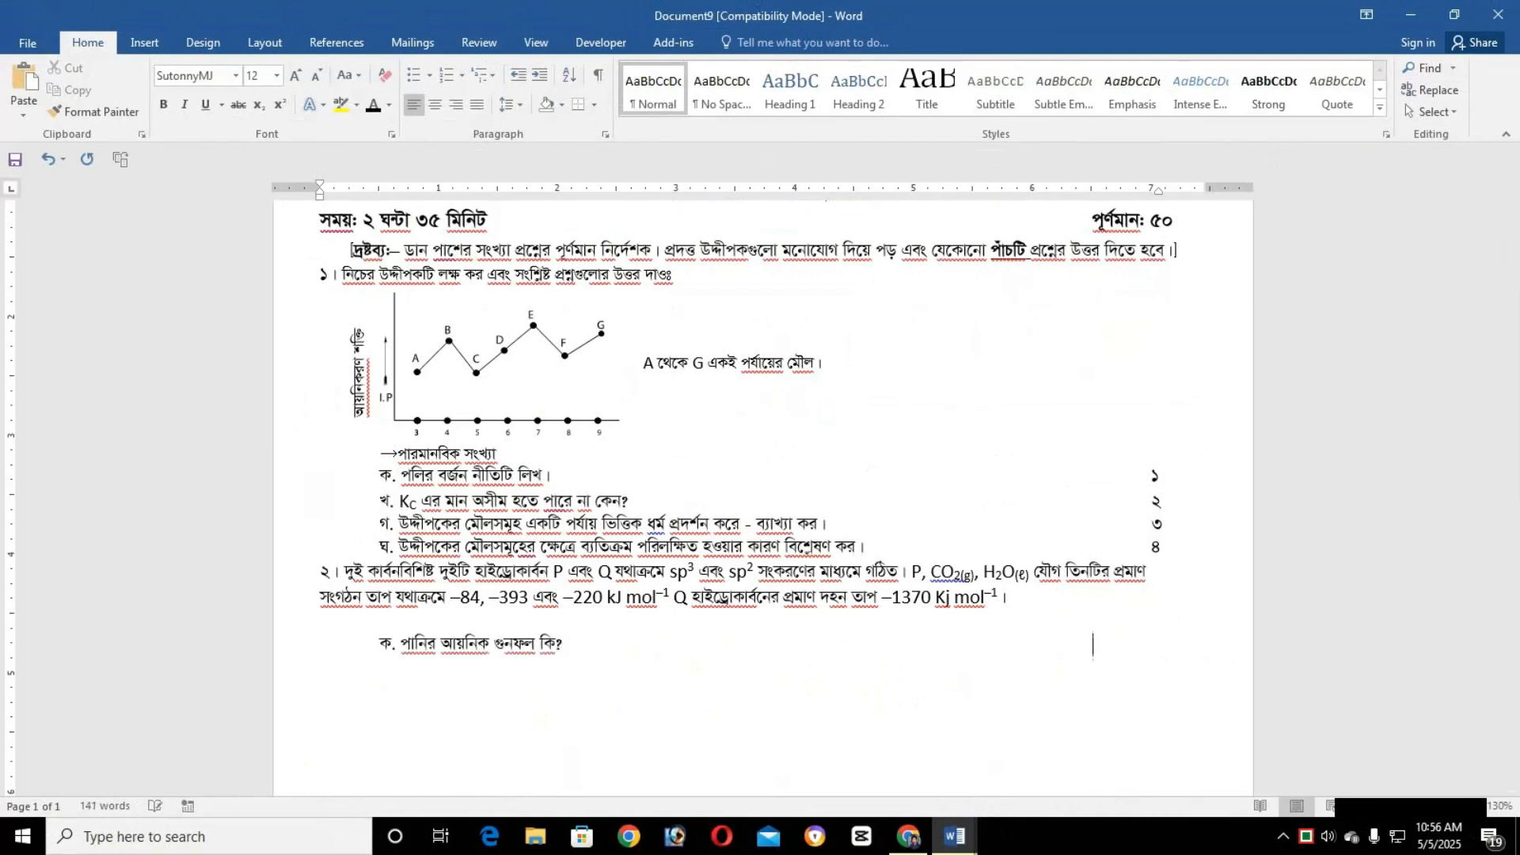
key("Tab")
key("Tab")
type("1")
Add question ২'s parts খ on Hess's law, গ on P's heat of formation and ঘ on the better fuel, with marks ২, ৩ and ৪.
type("খ. হেসের সূত্র ব্যাখ্যা কর। ২")
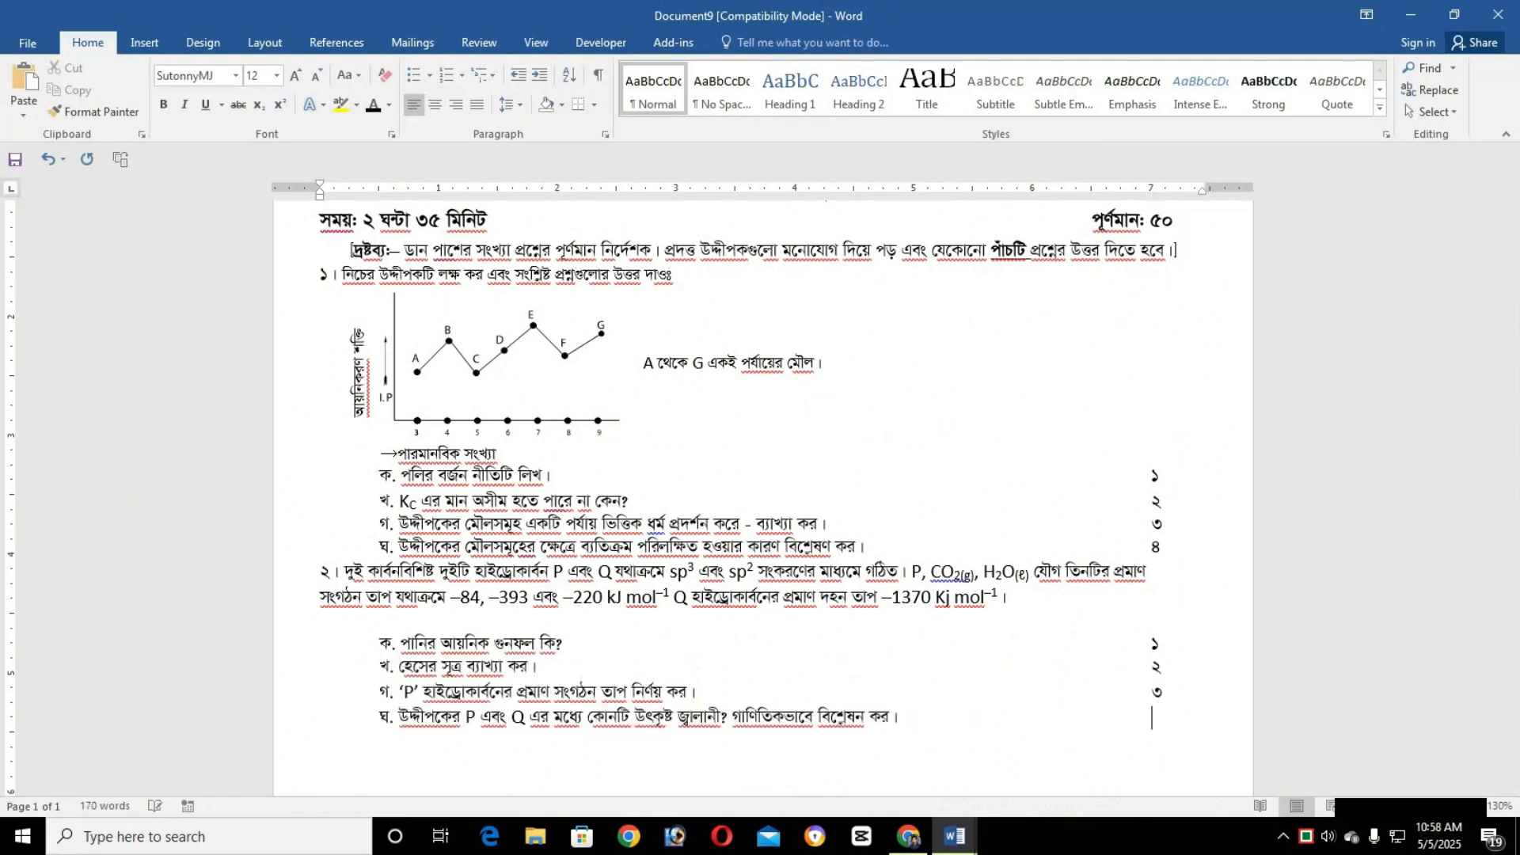
type("4")
key("Return")
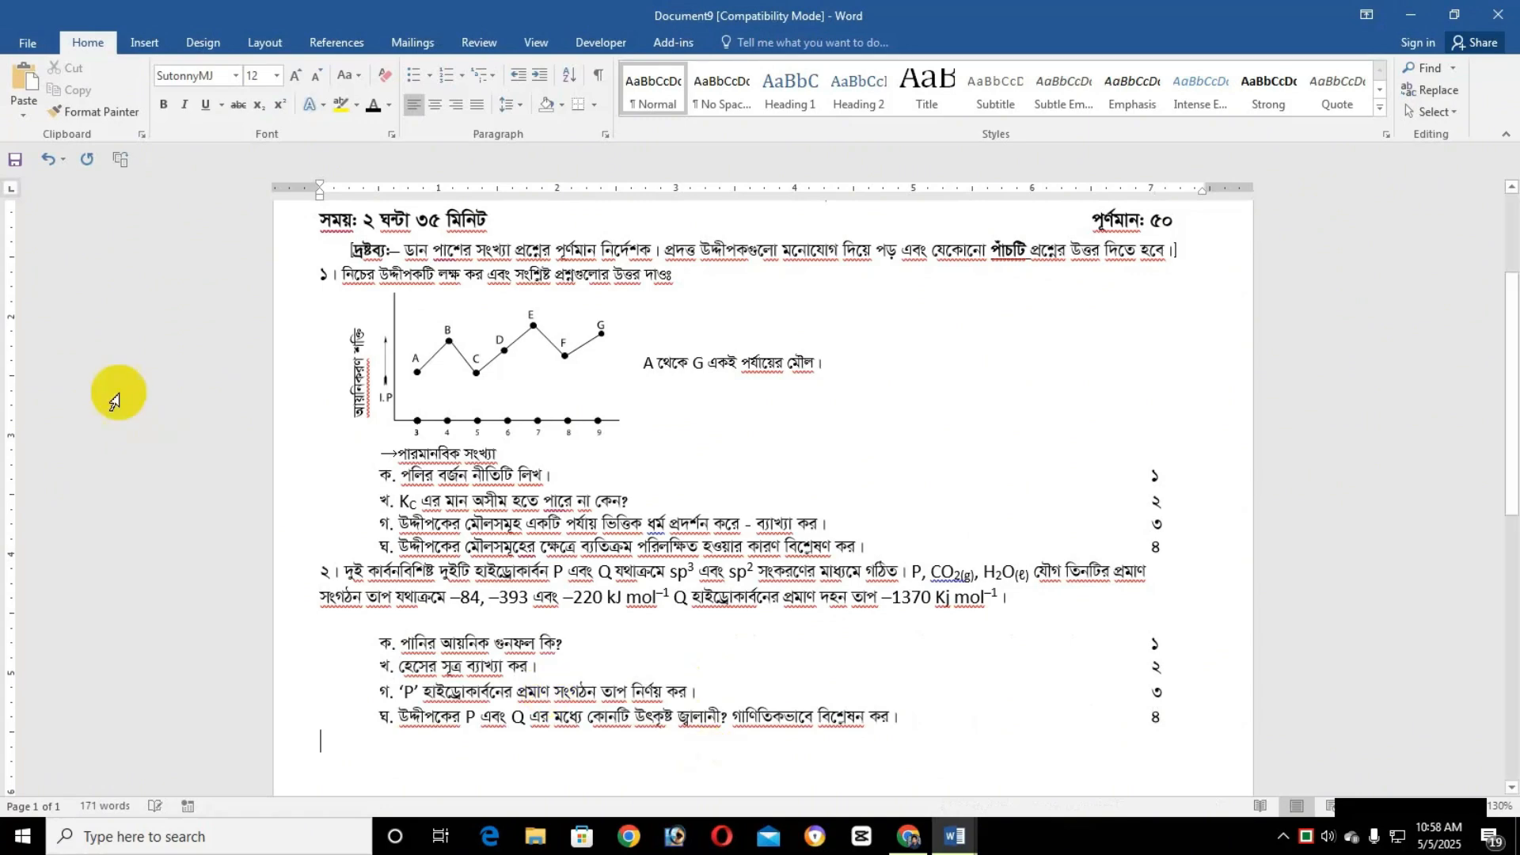
Copy questions ১ and ২ with all their parts and marks, and paste the duplicate below part ঘ of question ২.
left_click(314, 266)
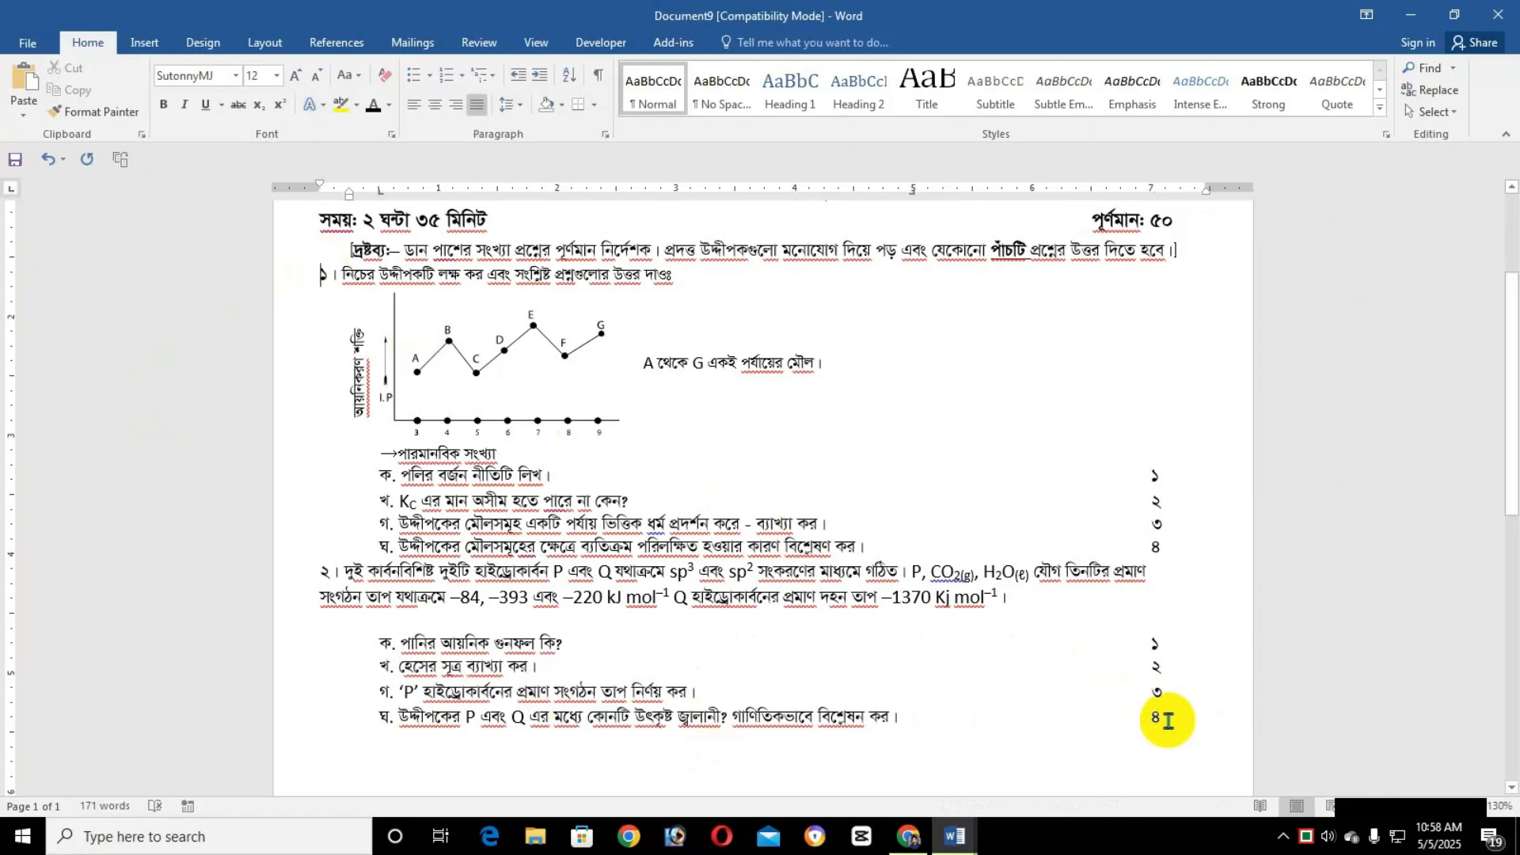
left_click(1161, 717, "shift")
scroll(465, 671, "down", 3)
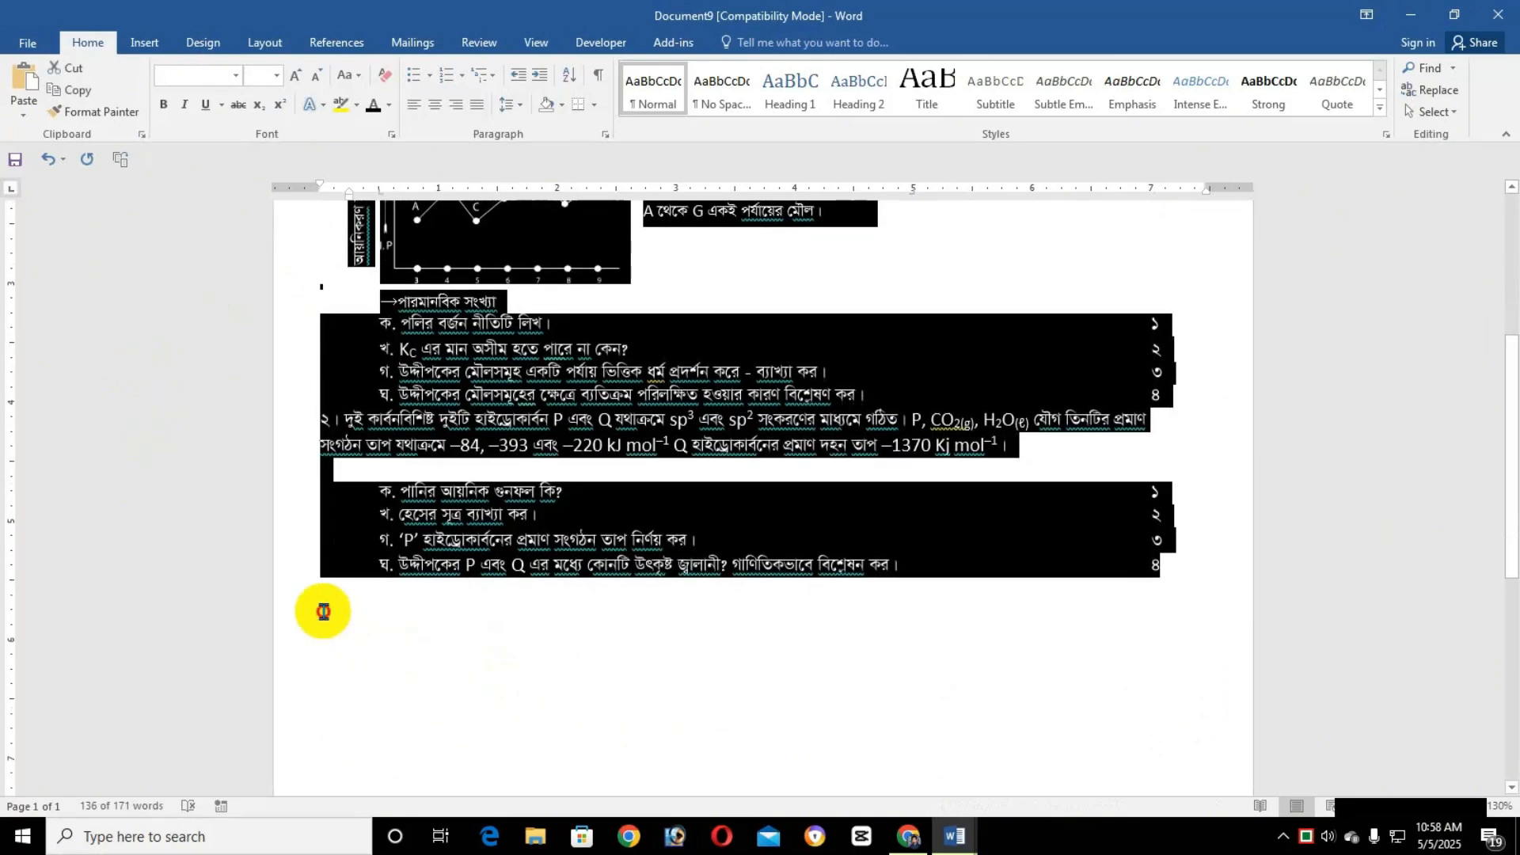
left_click(415, 614)
key("ctrl+z")
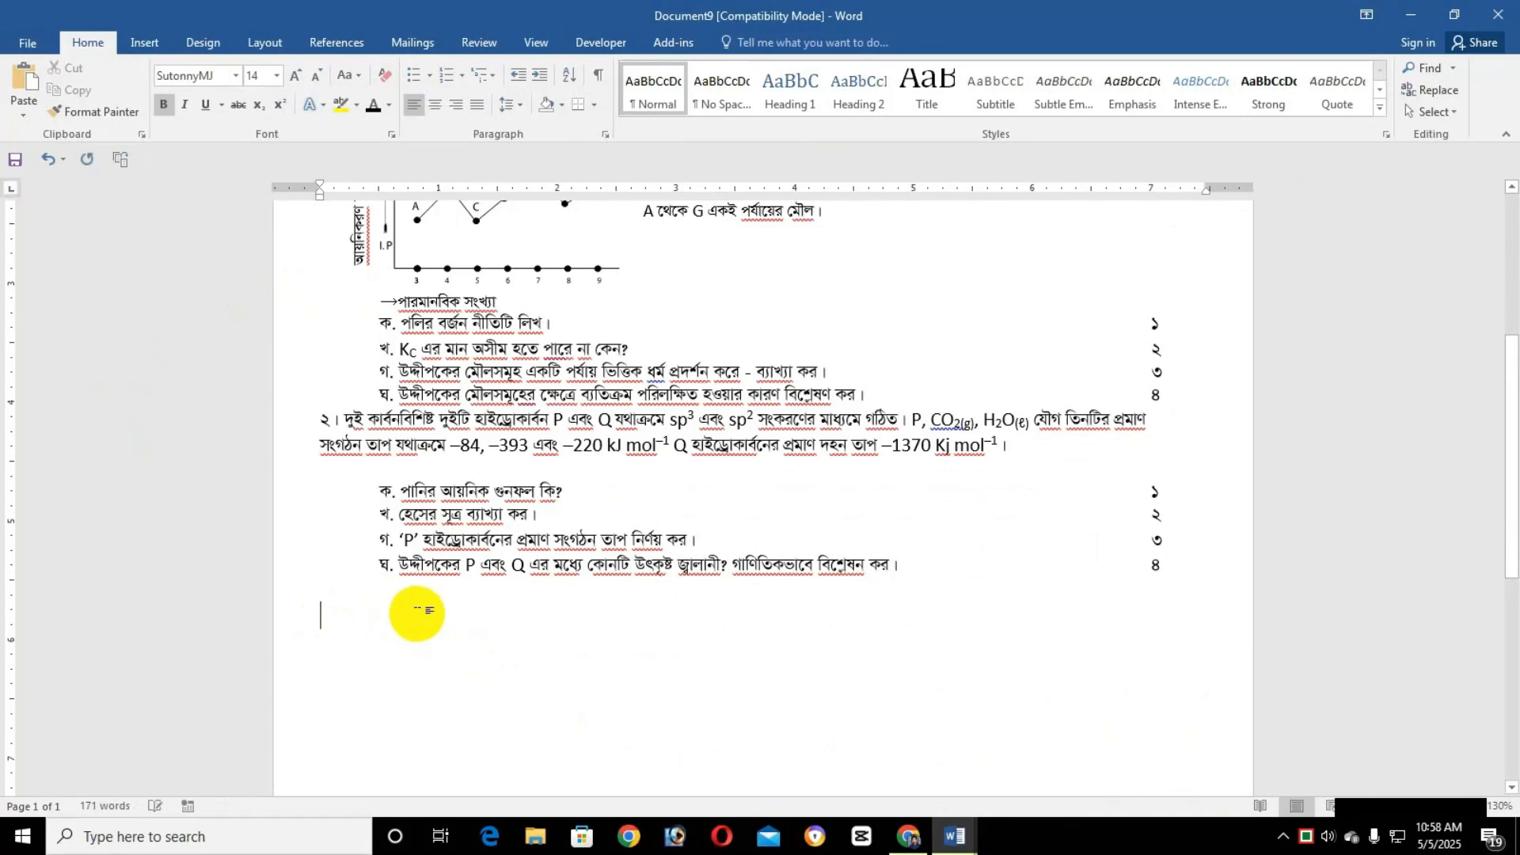
key("ctrl+v")
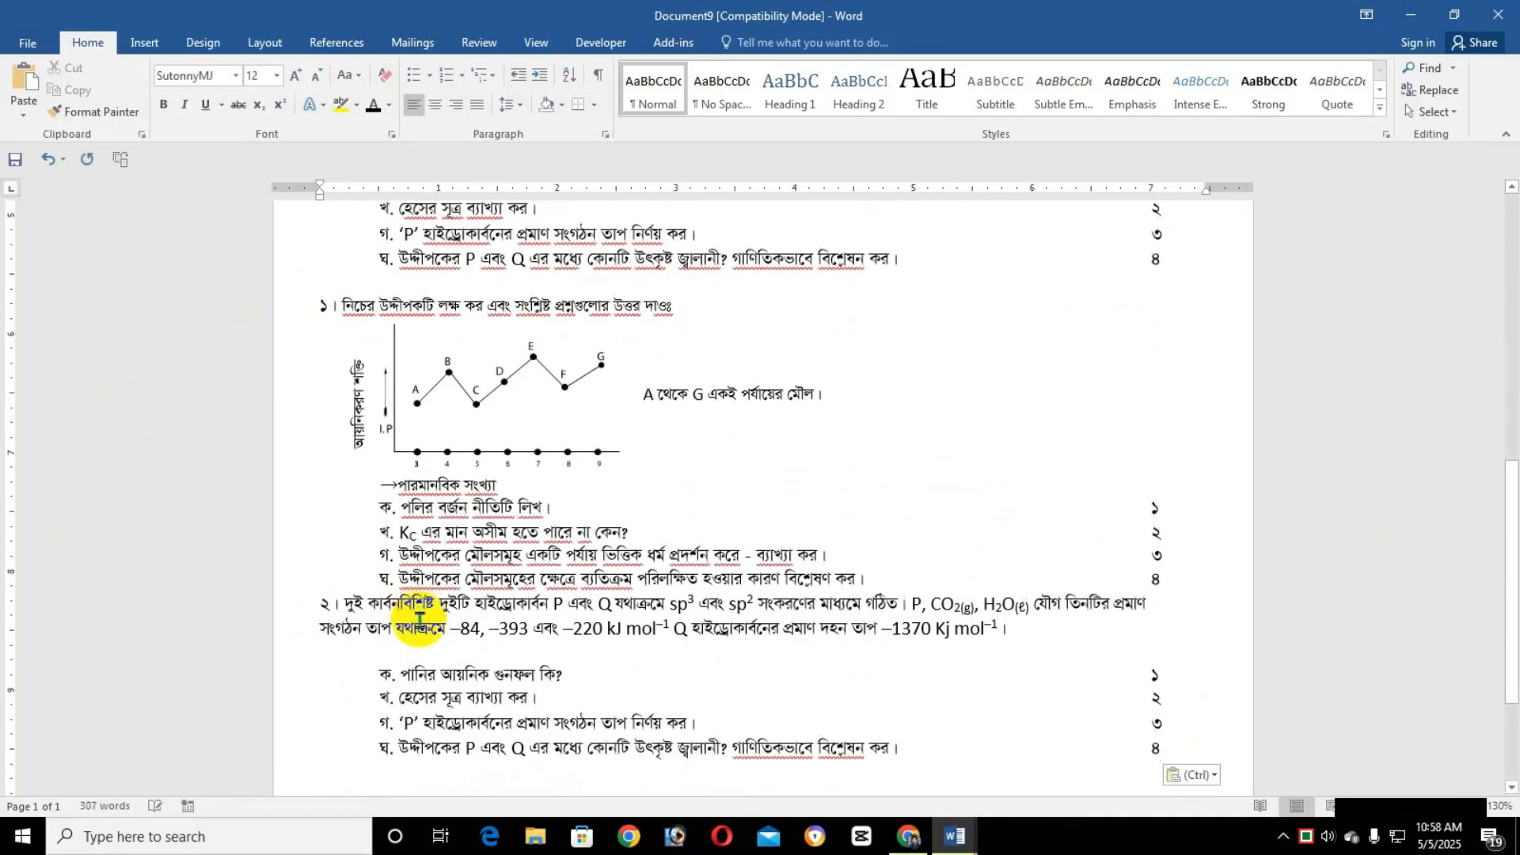
Insert a blank line above question ২ in both the original and the pasted set.
scroll(475, 645, "up", 5)
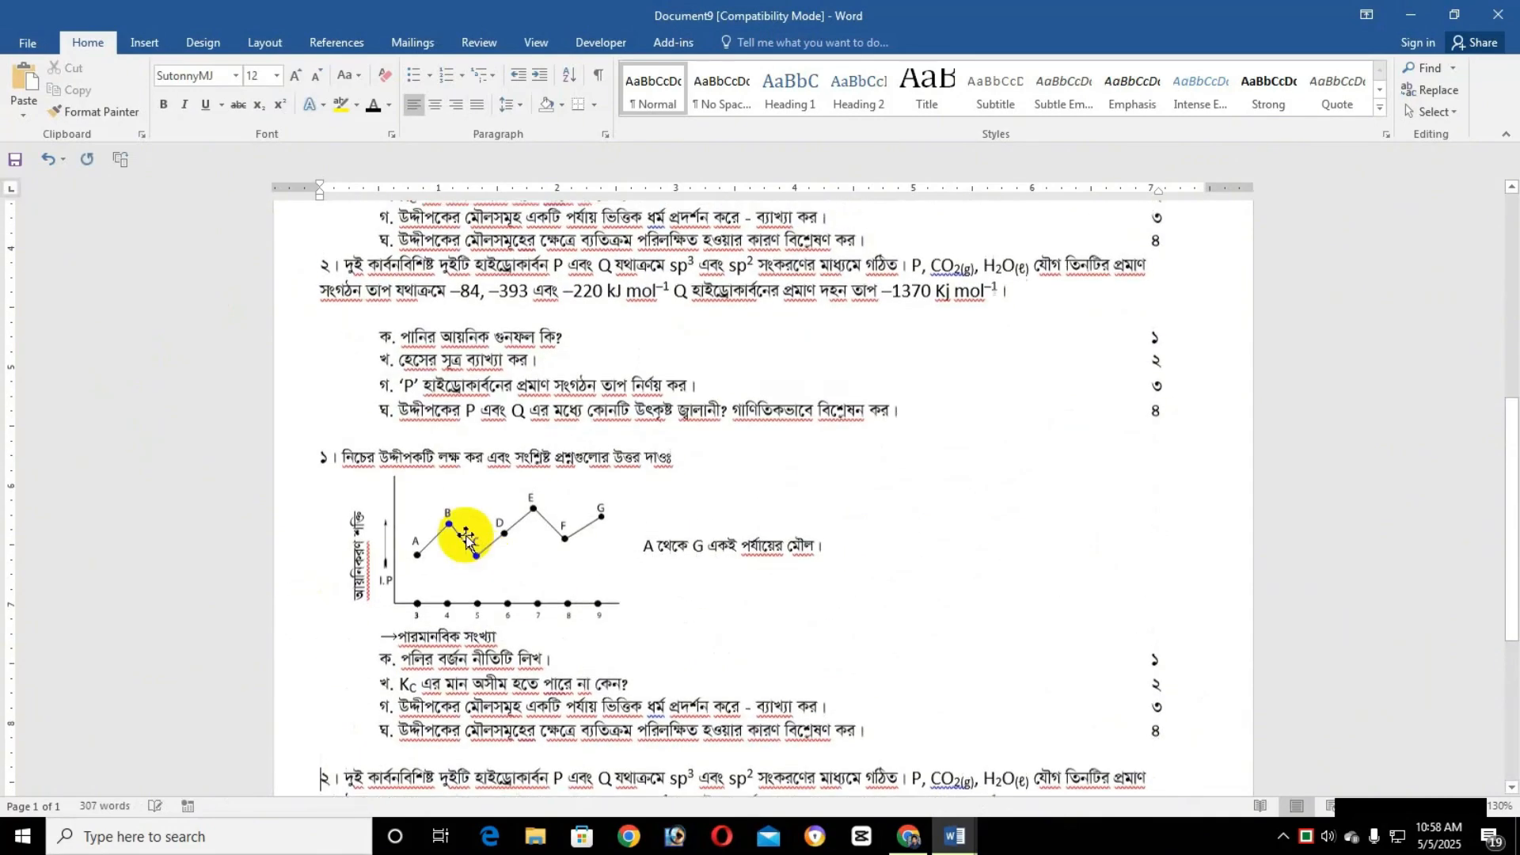
left_click(319, 357)
key("Return")
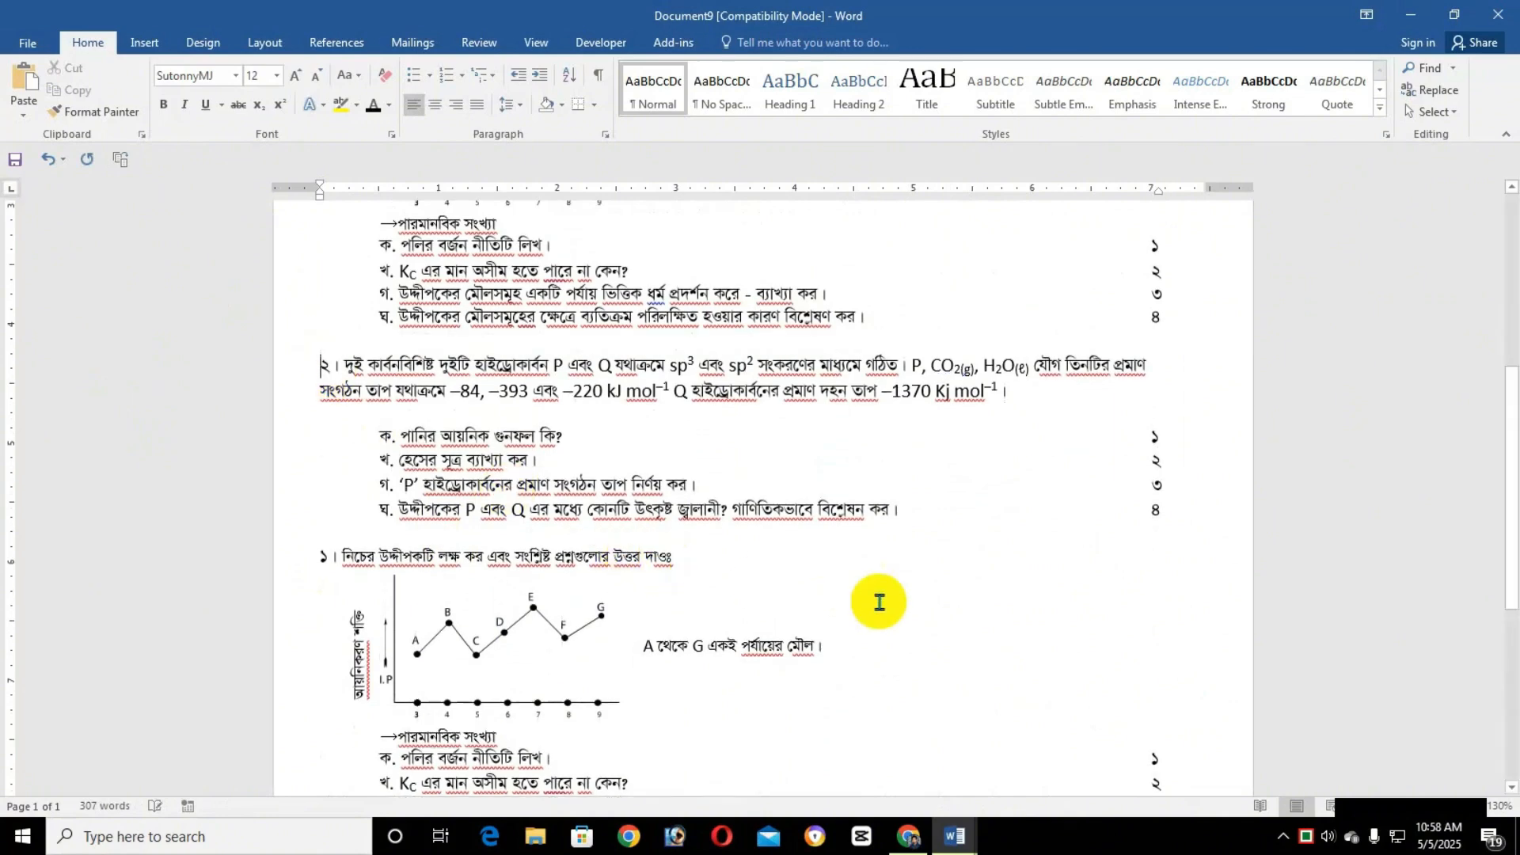
Set the paragraph alignment of parts ক to ঘ of the original question ১ to Centered.
scroll(900, 602, "down", 5)
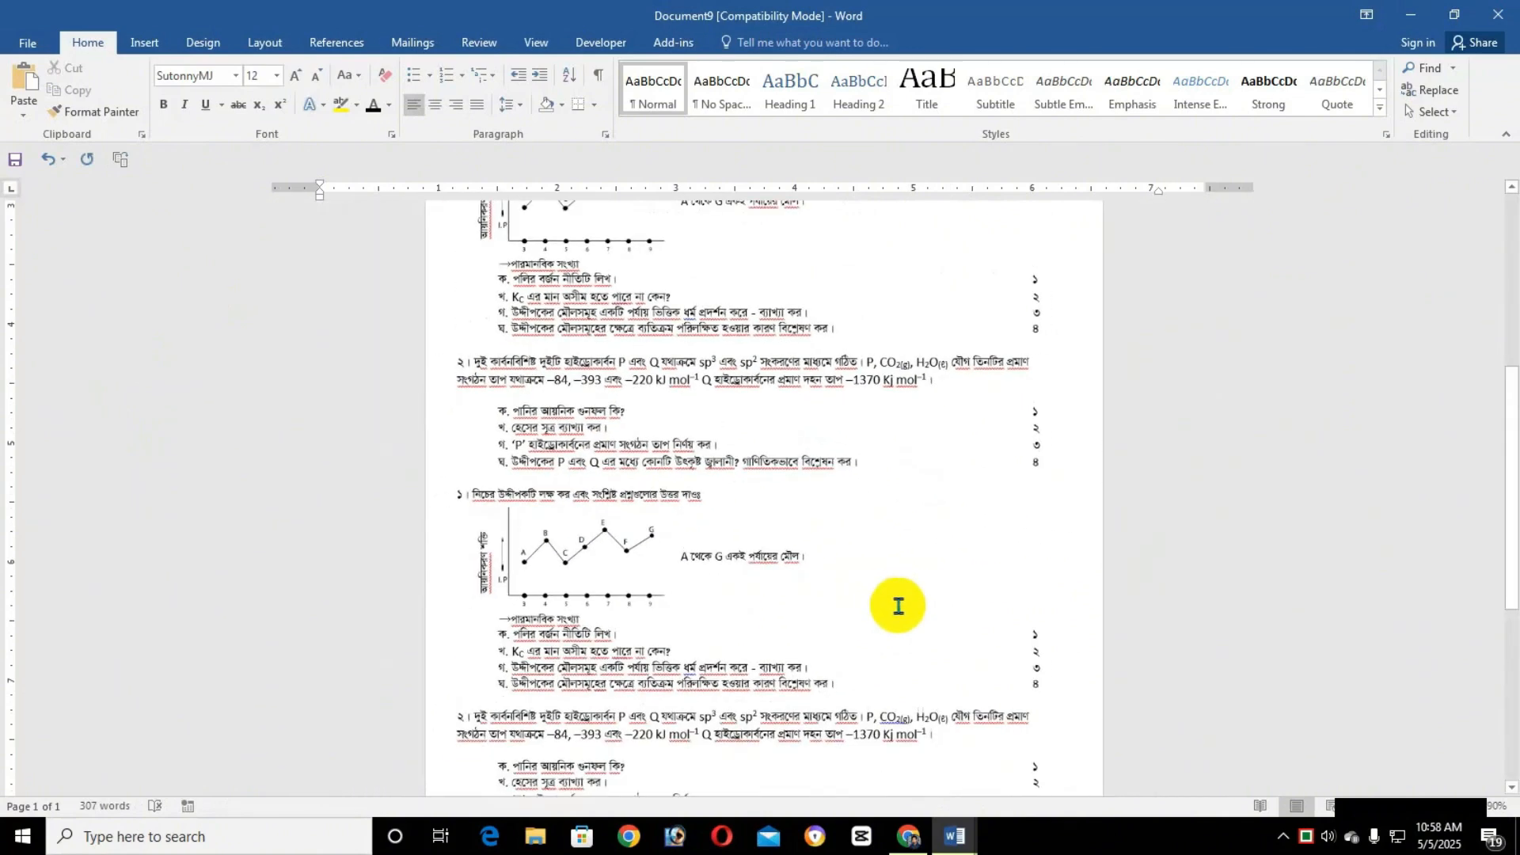
scroll(899, 606, "down", 1)
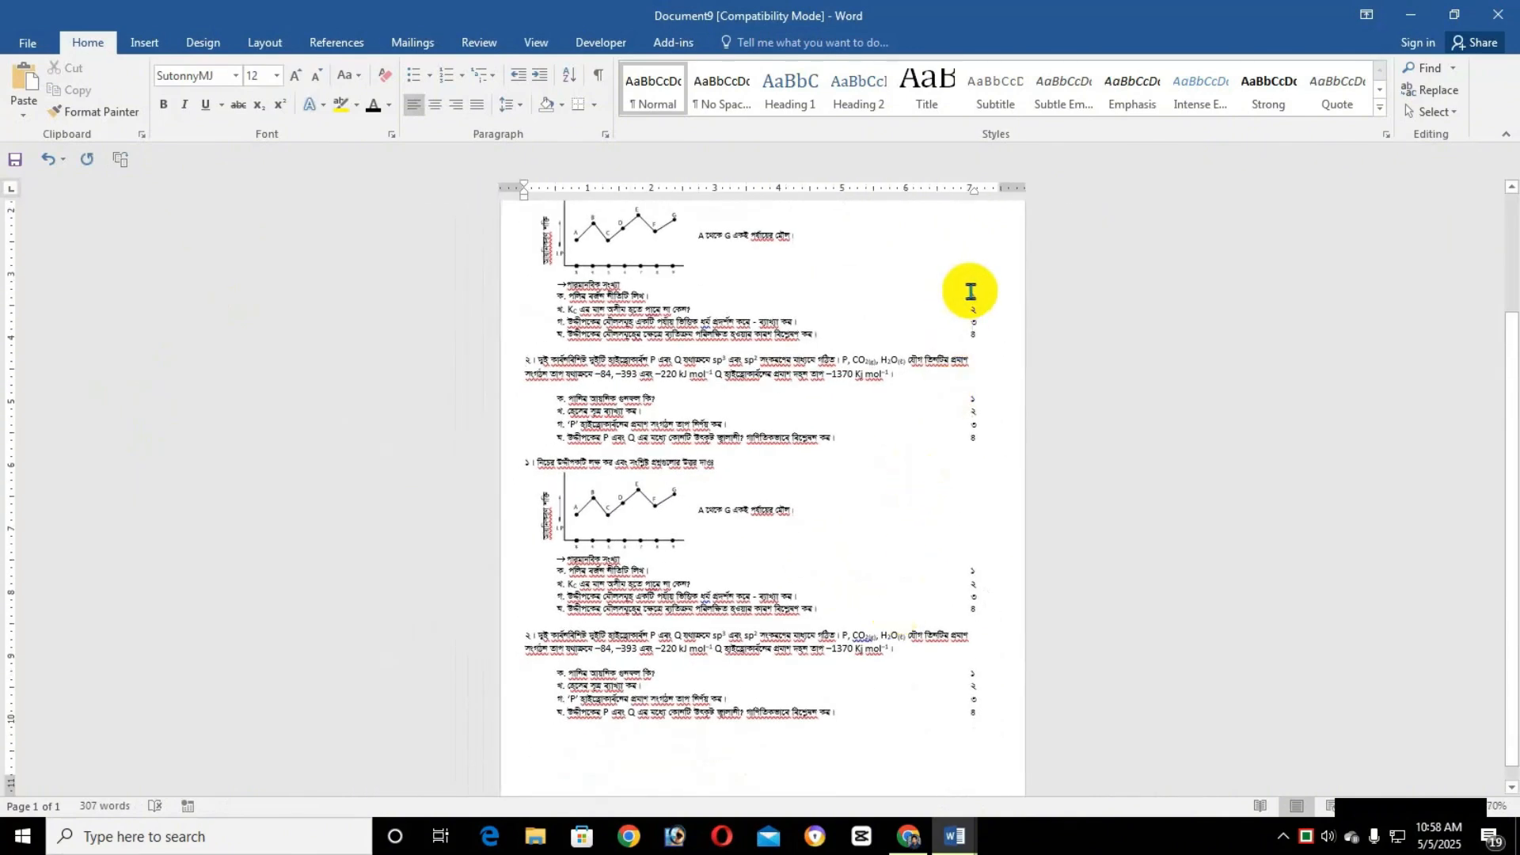
scroll(969, 475, "up", 2)
scroll(984, 597, "down", 2)
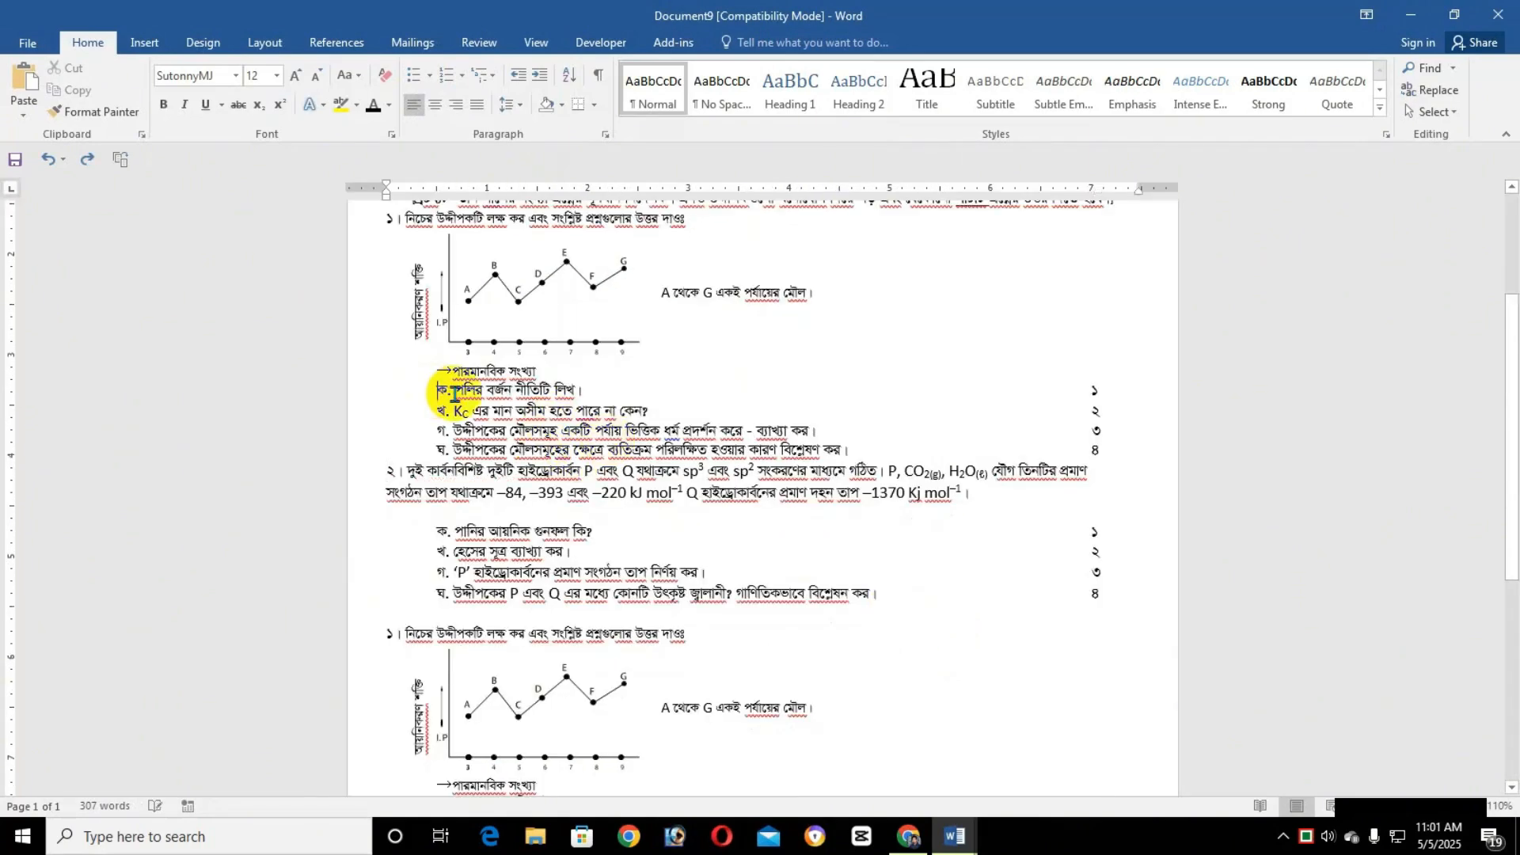
left_click(1102, 452, "shift")
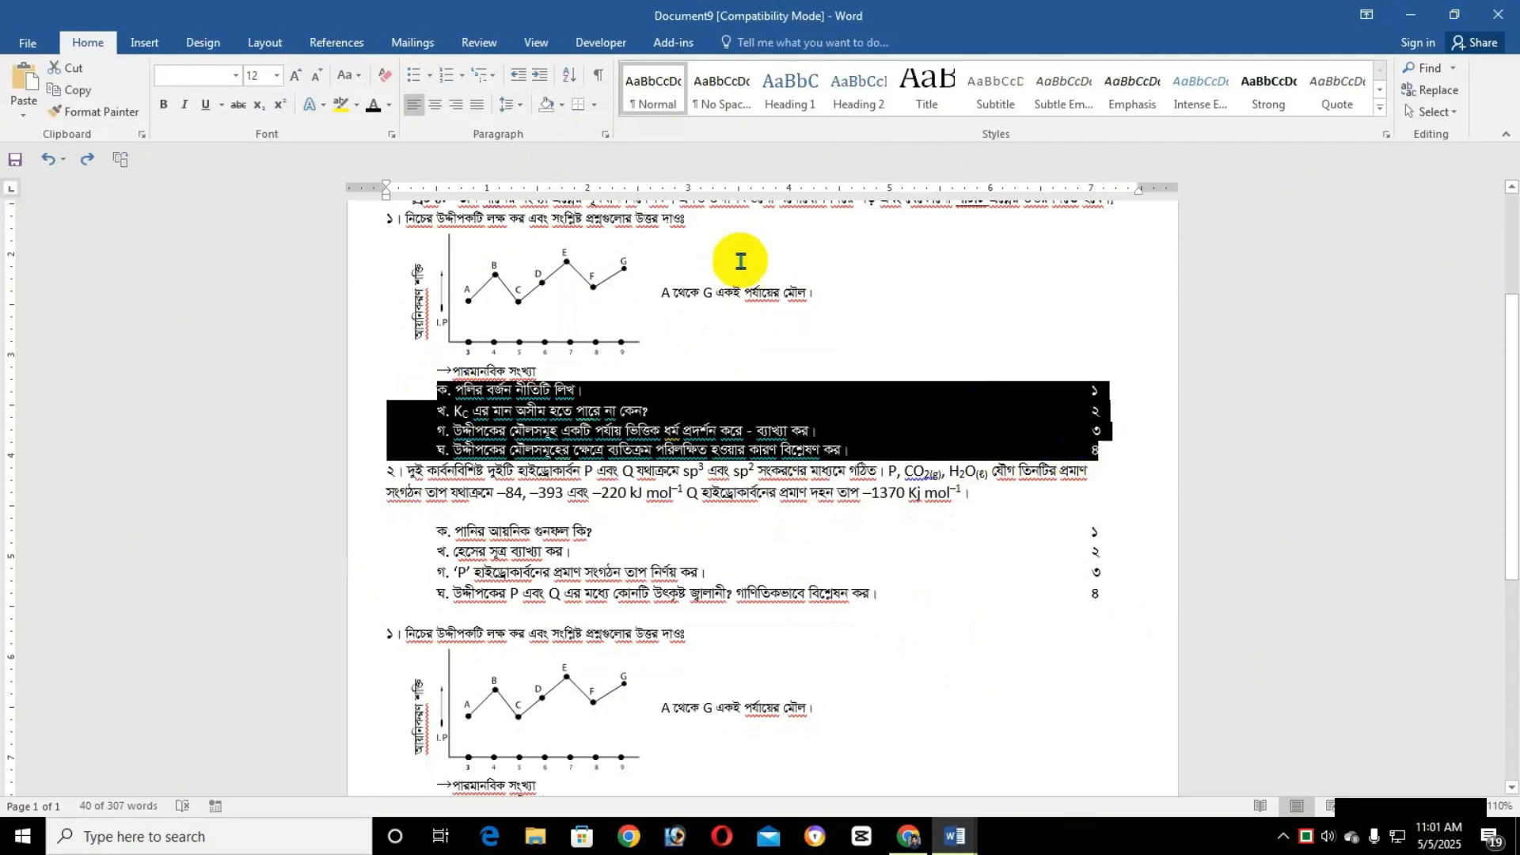
left_click(605, 134)
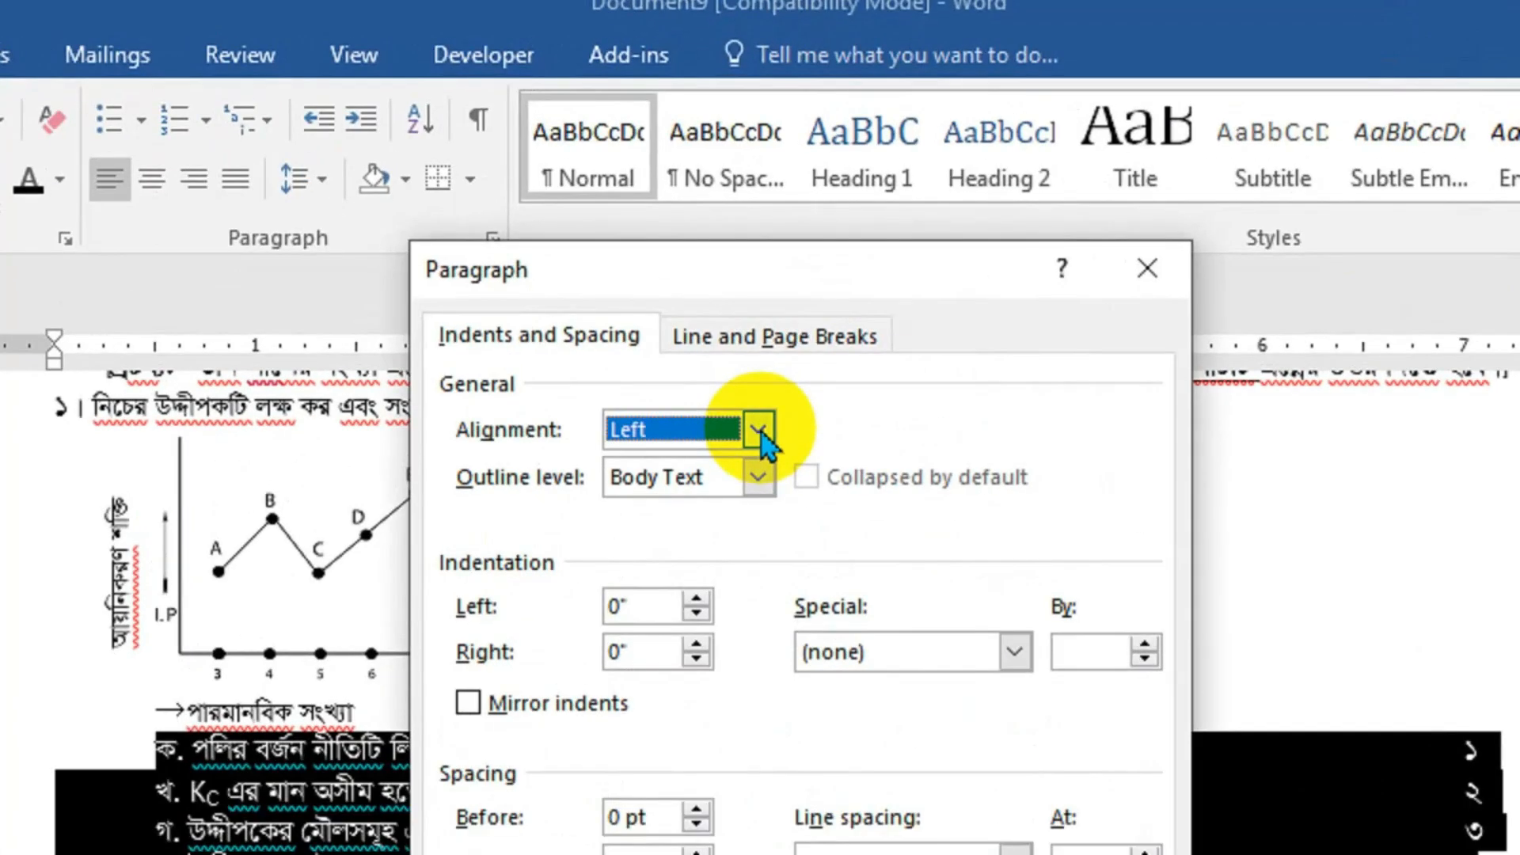
left_click(739, 231)
left_click(681, 490)
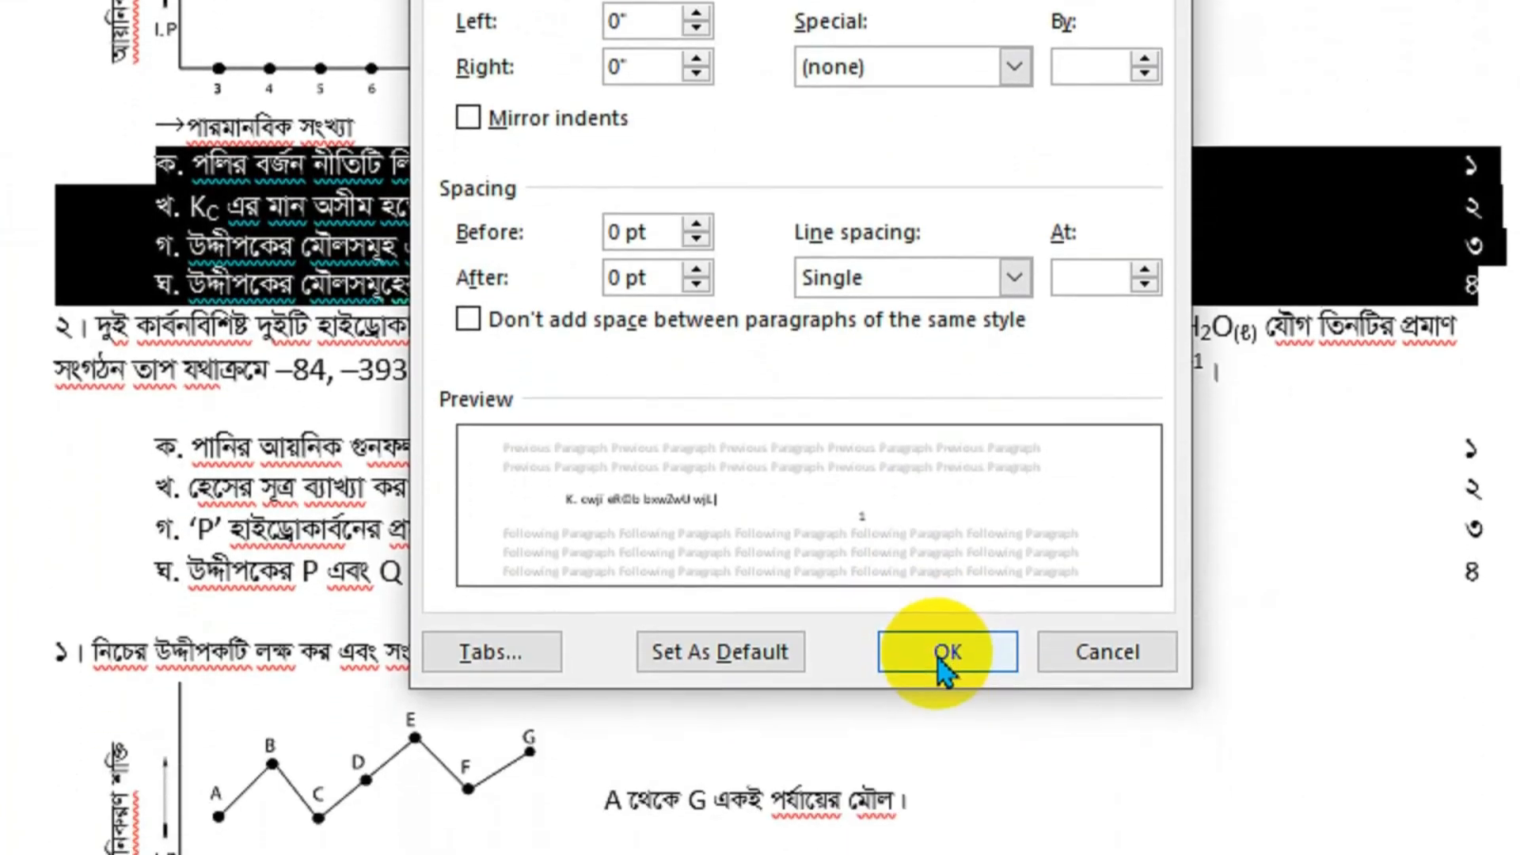
left_click(944, 653)
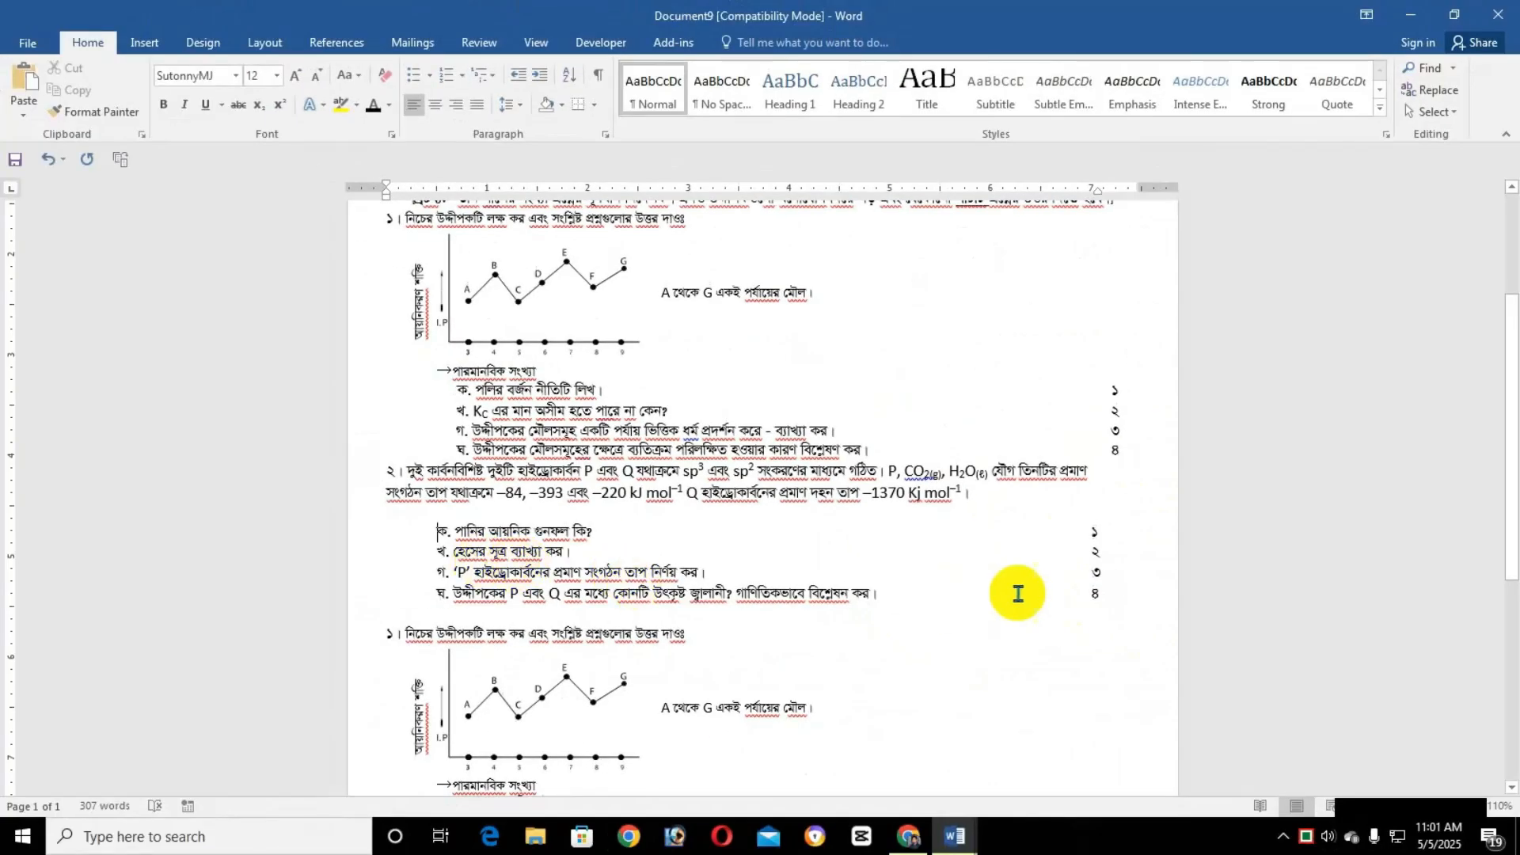
Set the paragraph alignment of parts ক to ঘ of the original question ২ to Centered.
left_click(1096, 591, "shift")
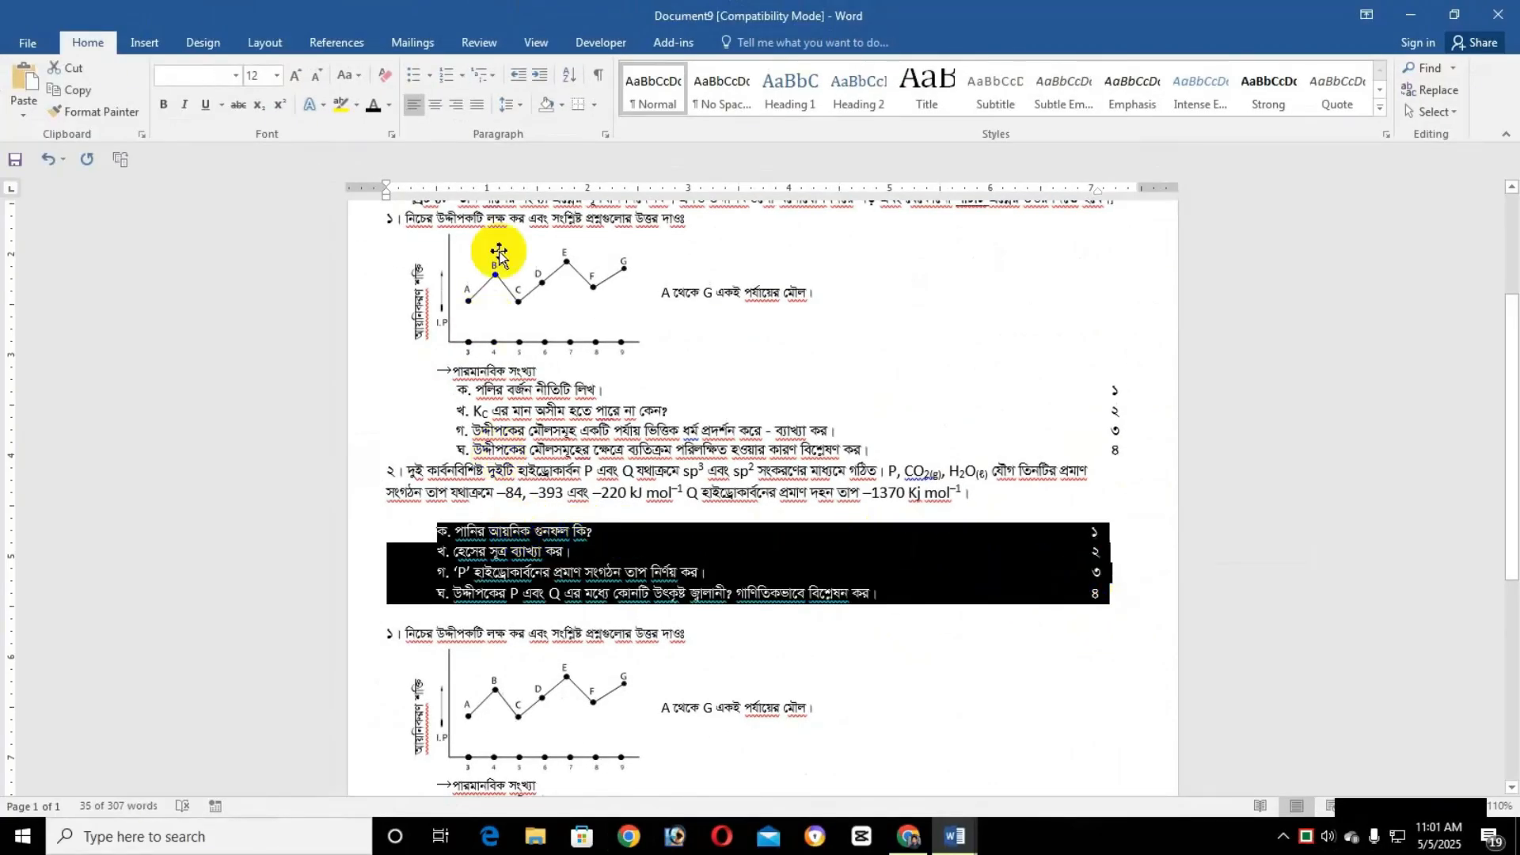
left_click(605, 134)
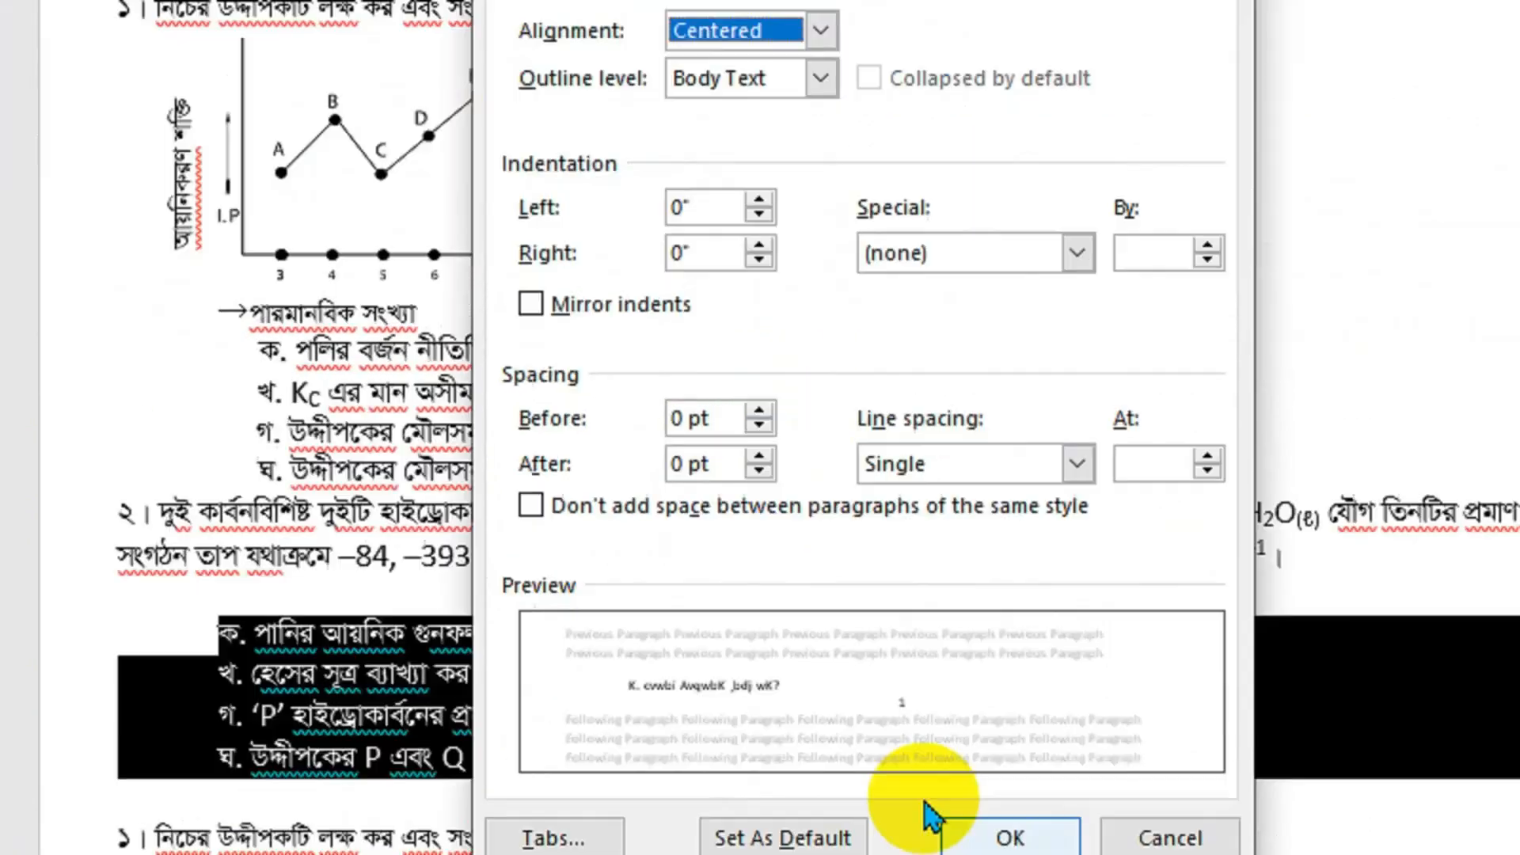
left_click(825, 636)
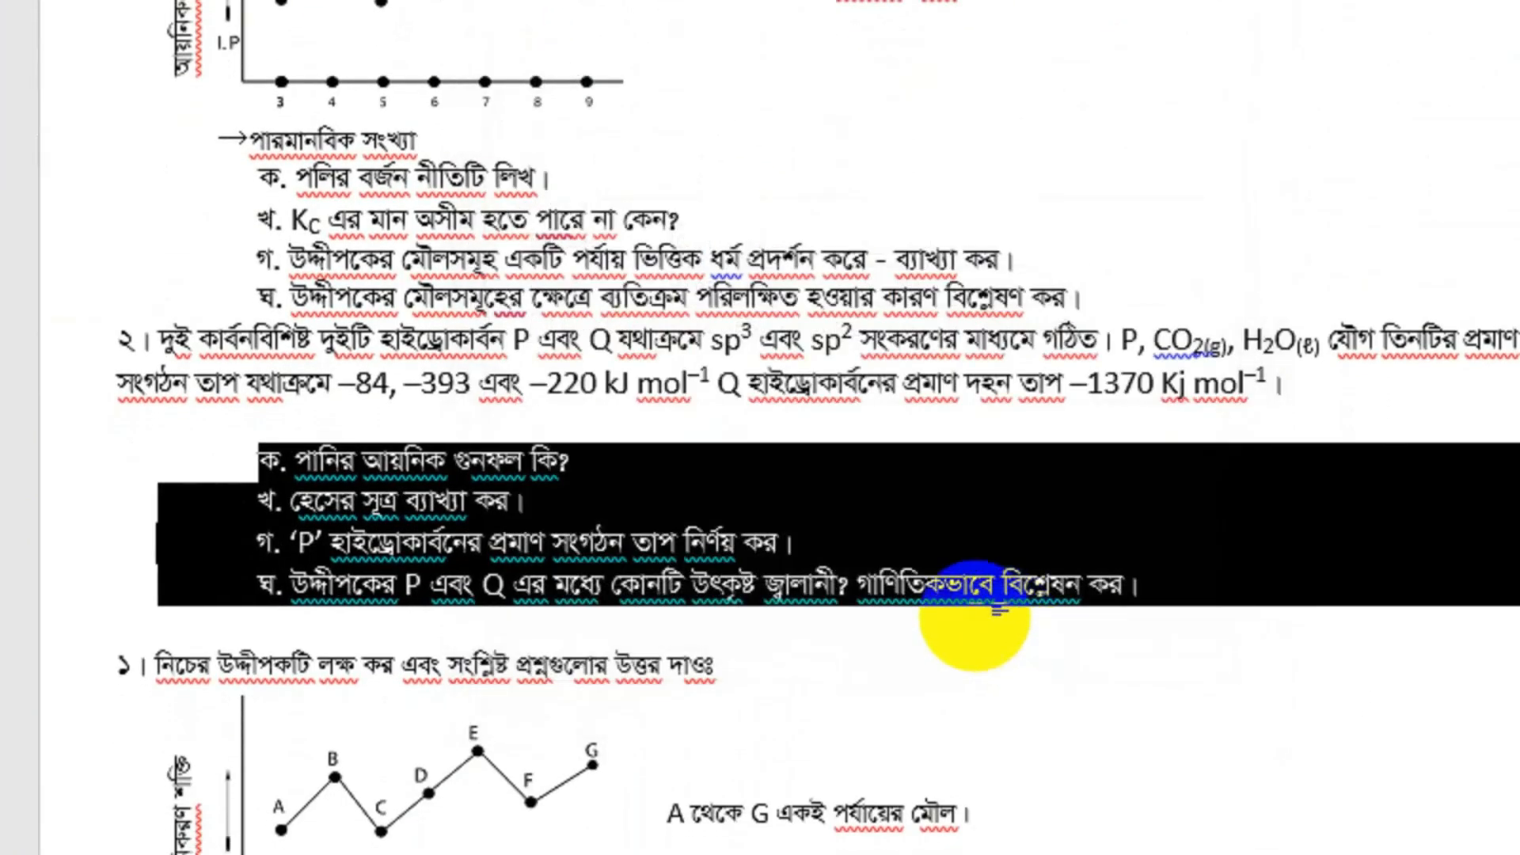
scroll(1086, 662, "down", 1)
left_click(1086, 662)
Set the paragraph alignment of parts ক to ঘ of the duplicated question ১ to Centered.
scroll(1087, 645, "down", 4)
scroll(1086, 645, "down", 3)
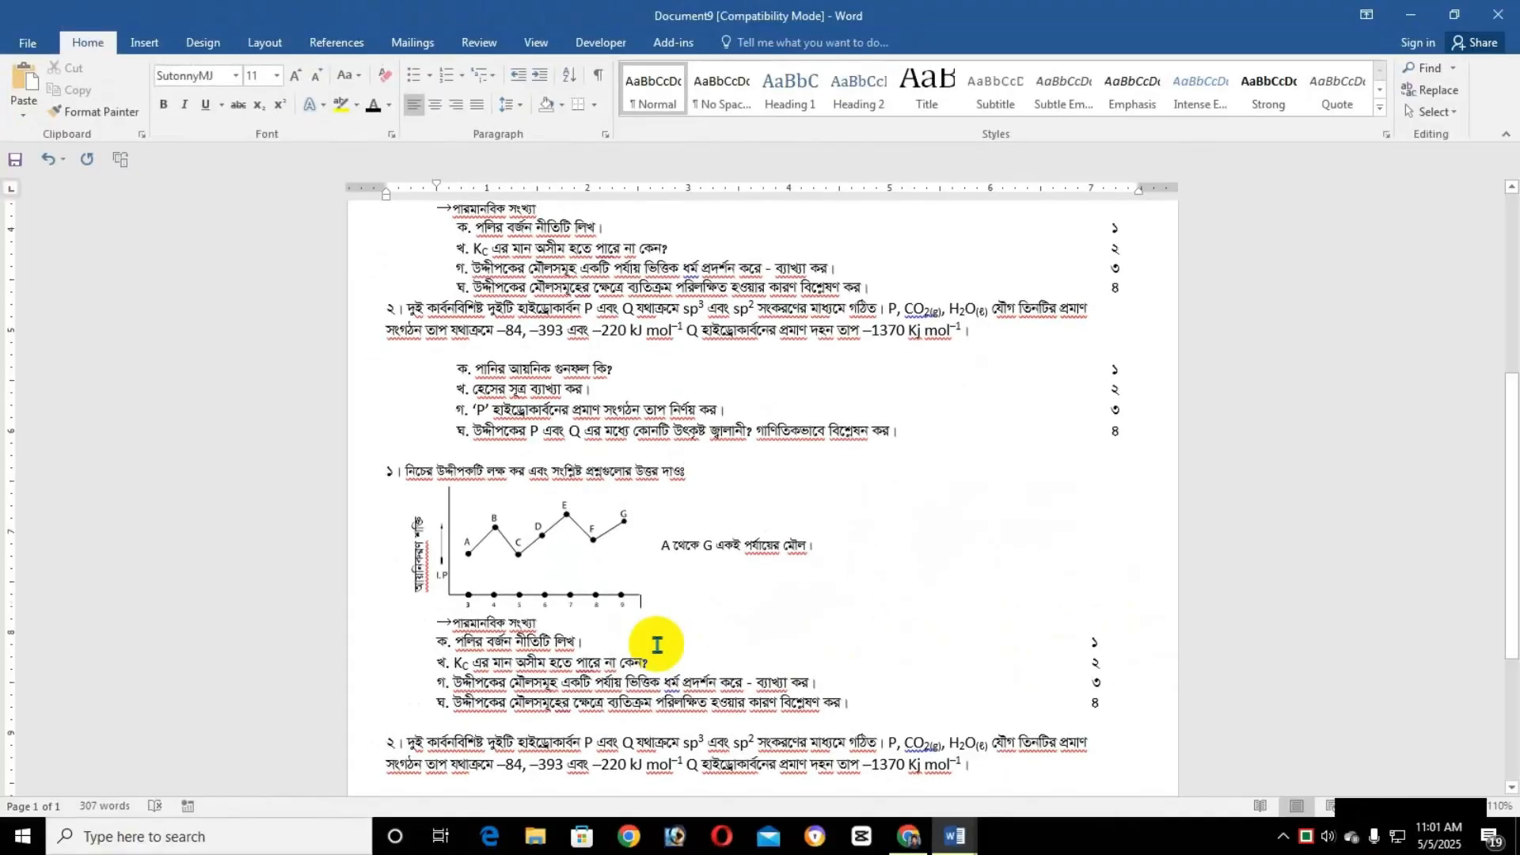
scroll(554, 586, "down", 3)
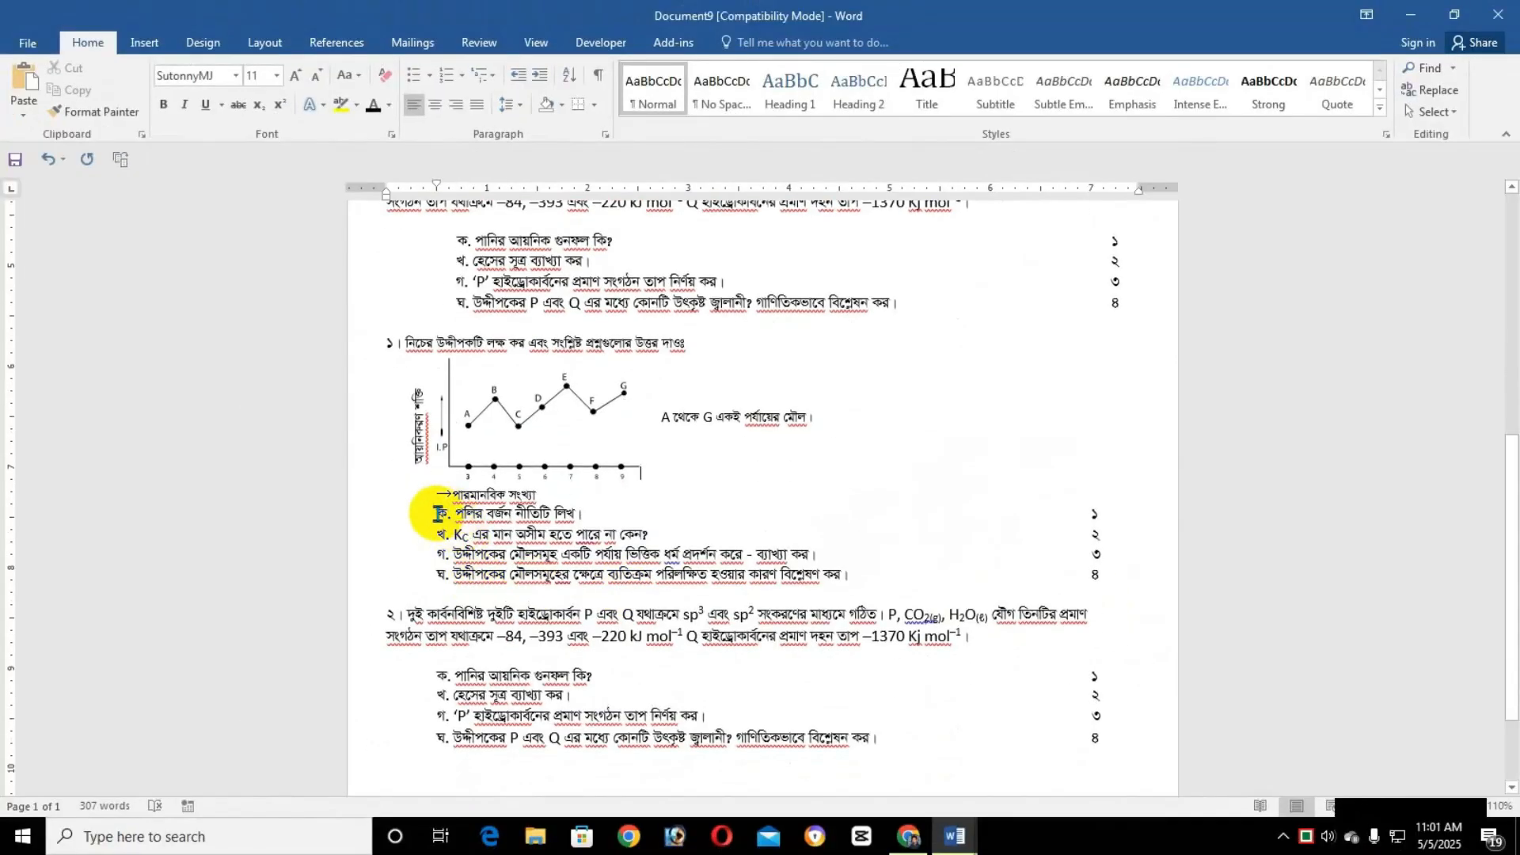
left_click(438, 514)
left_click(1099, 574, "shift")
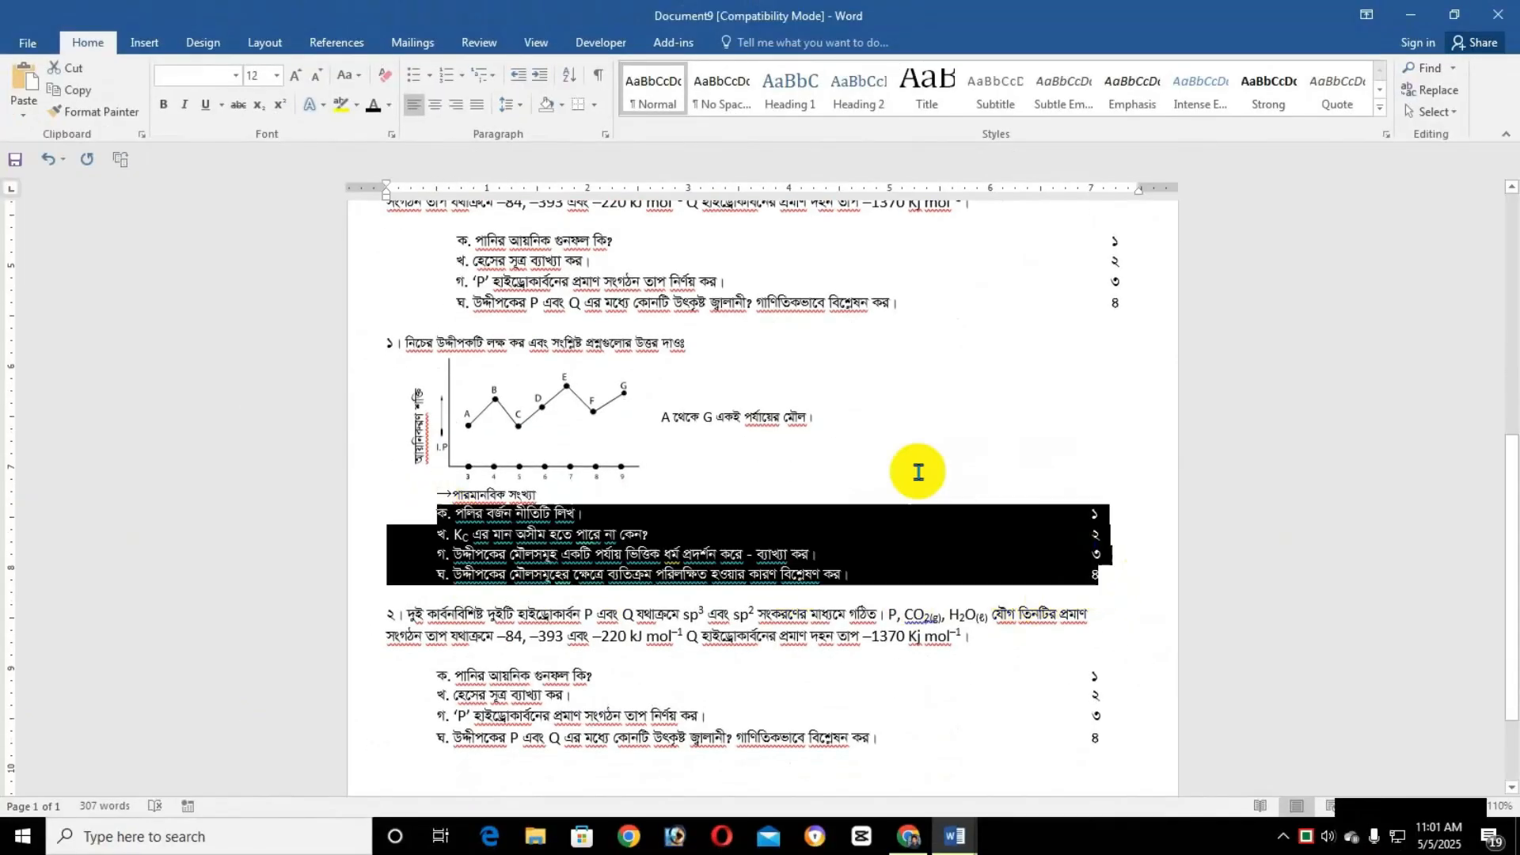
left_click(605, 136)
left_click(737, 230)
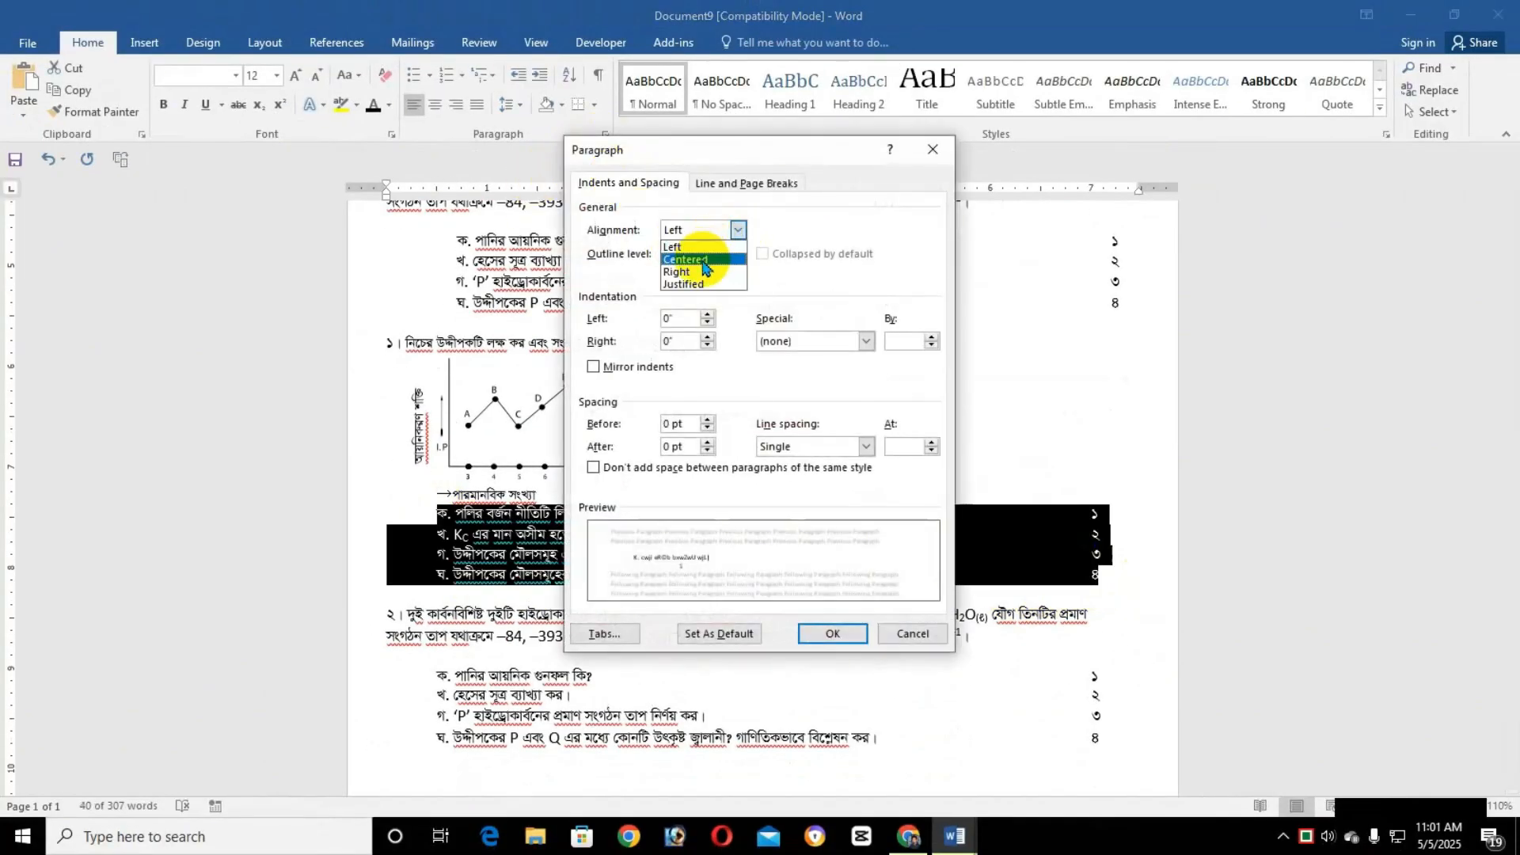
left_click(705, 256)
left_click(833, 633)
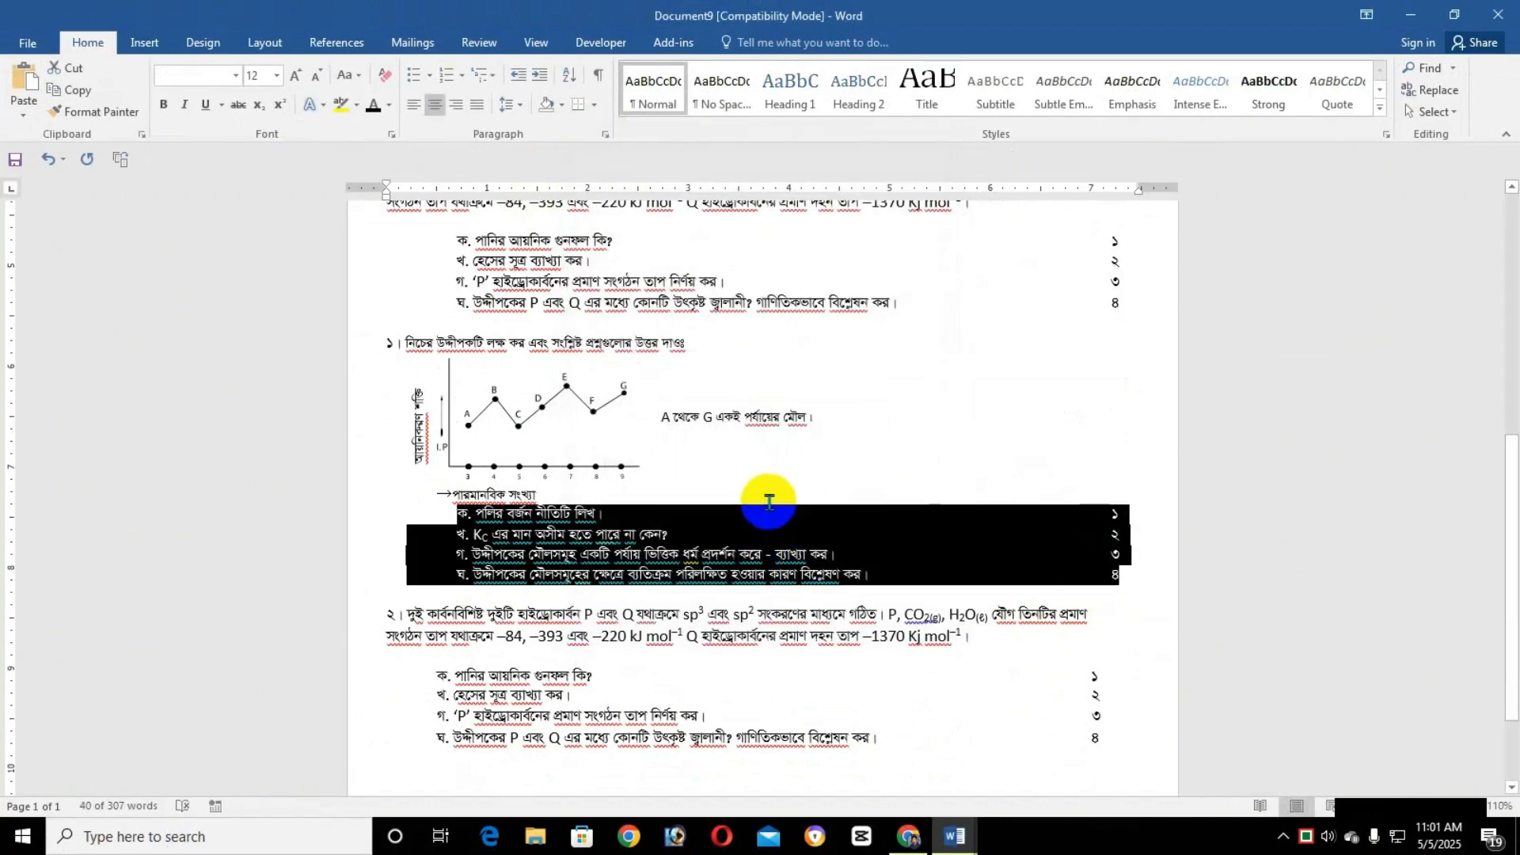
Set parts ক to ঘ of the duplicated question ২ to Centered alignment with a right indent of 0".
scroll(760, 539, "down", 3)
left_click(441, 552)
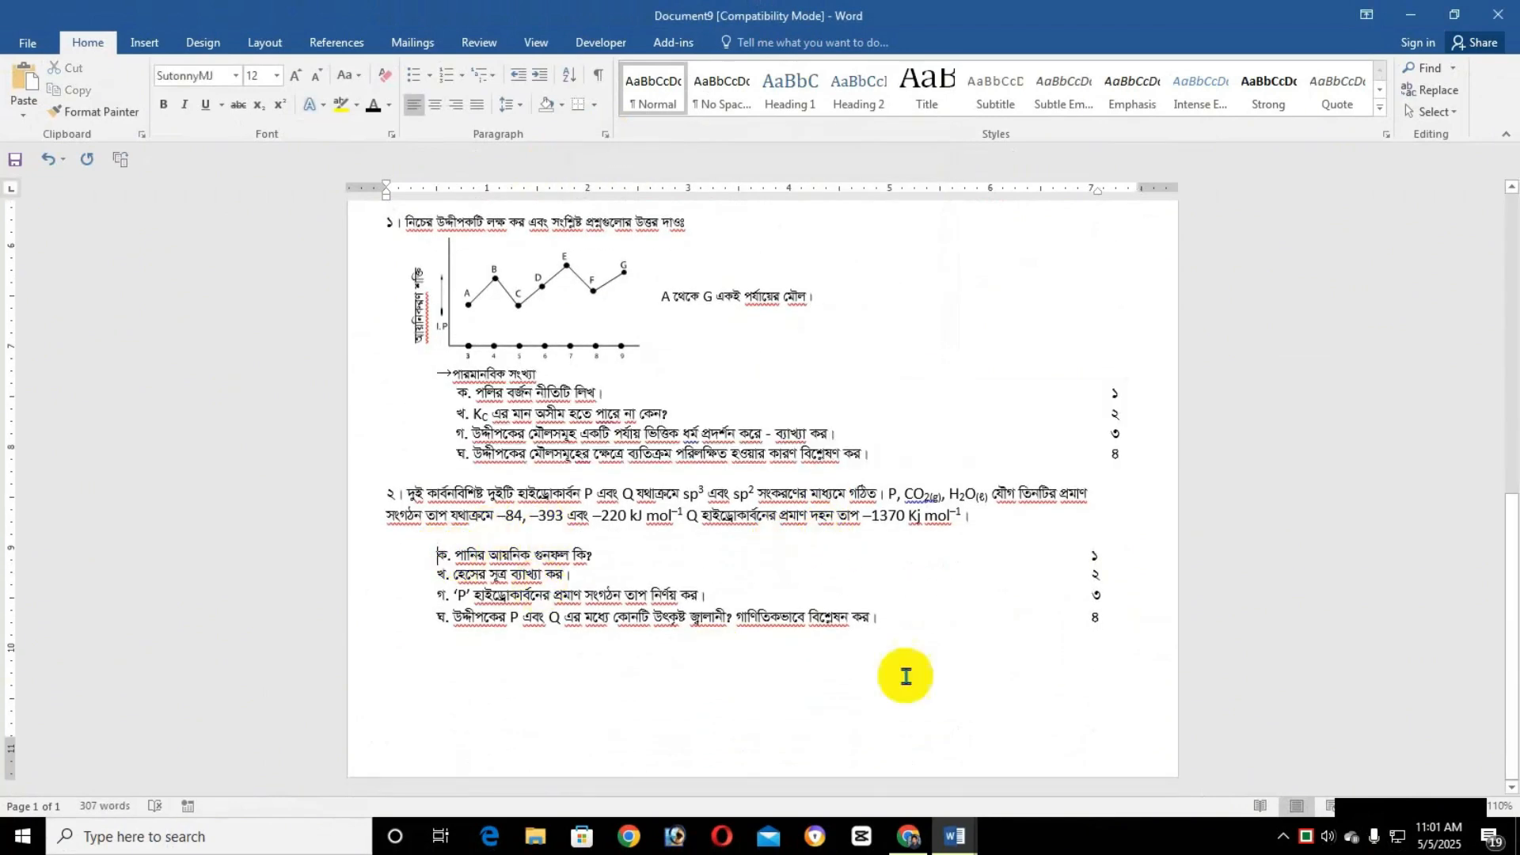
left_click(1099, 619, "shift")
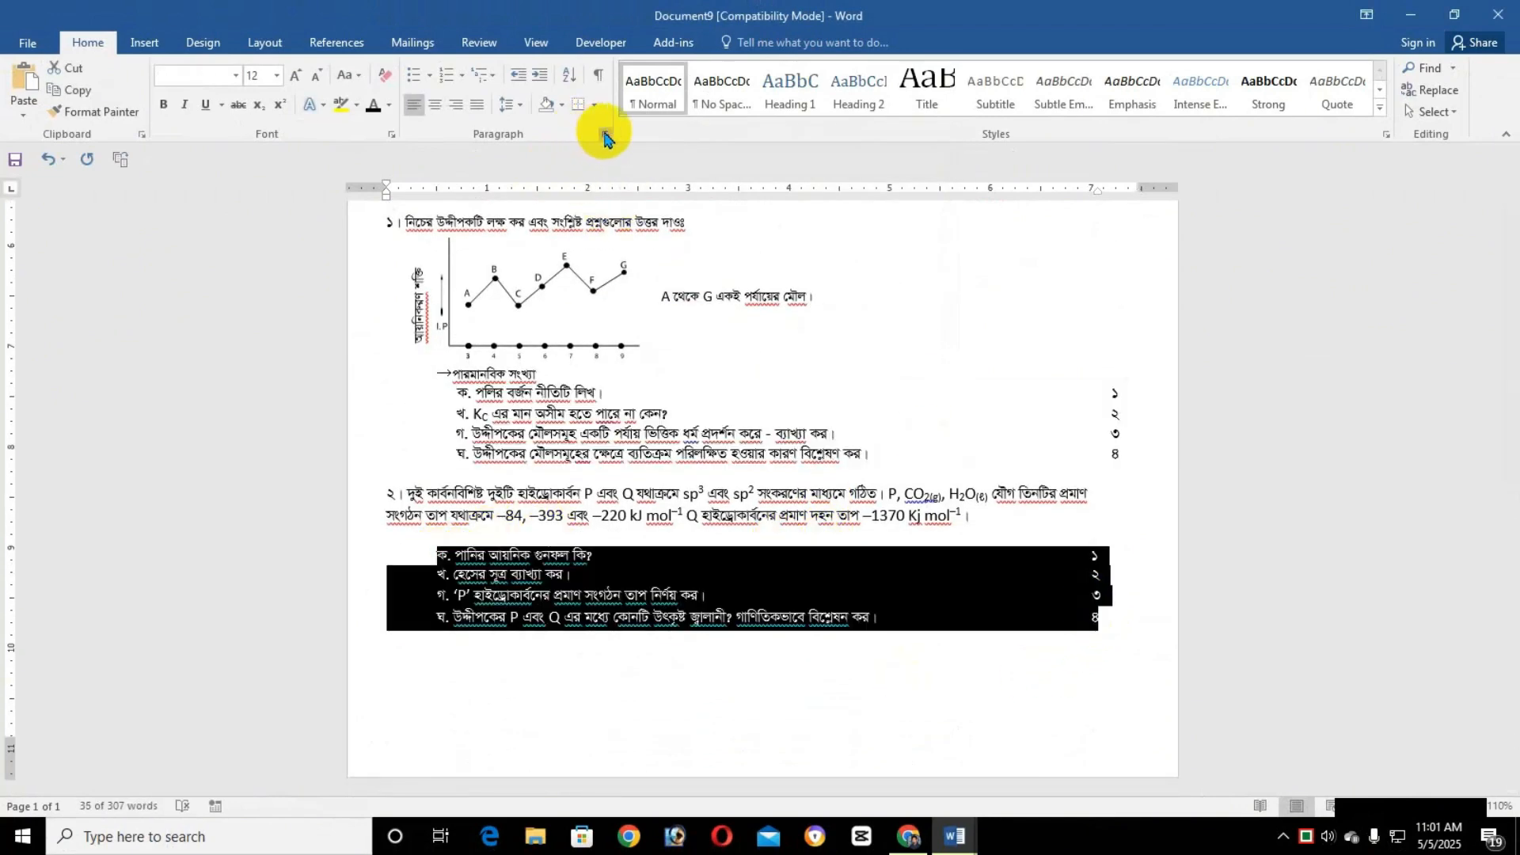
left_click(604, 136)
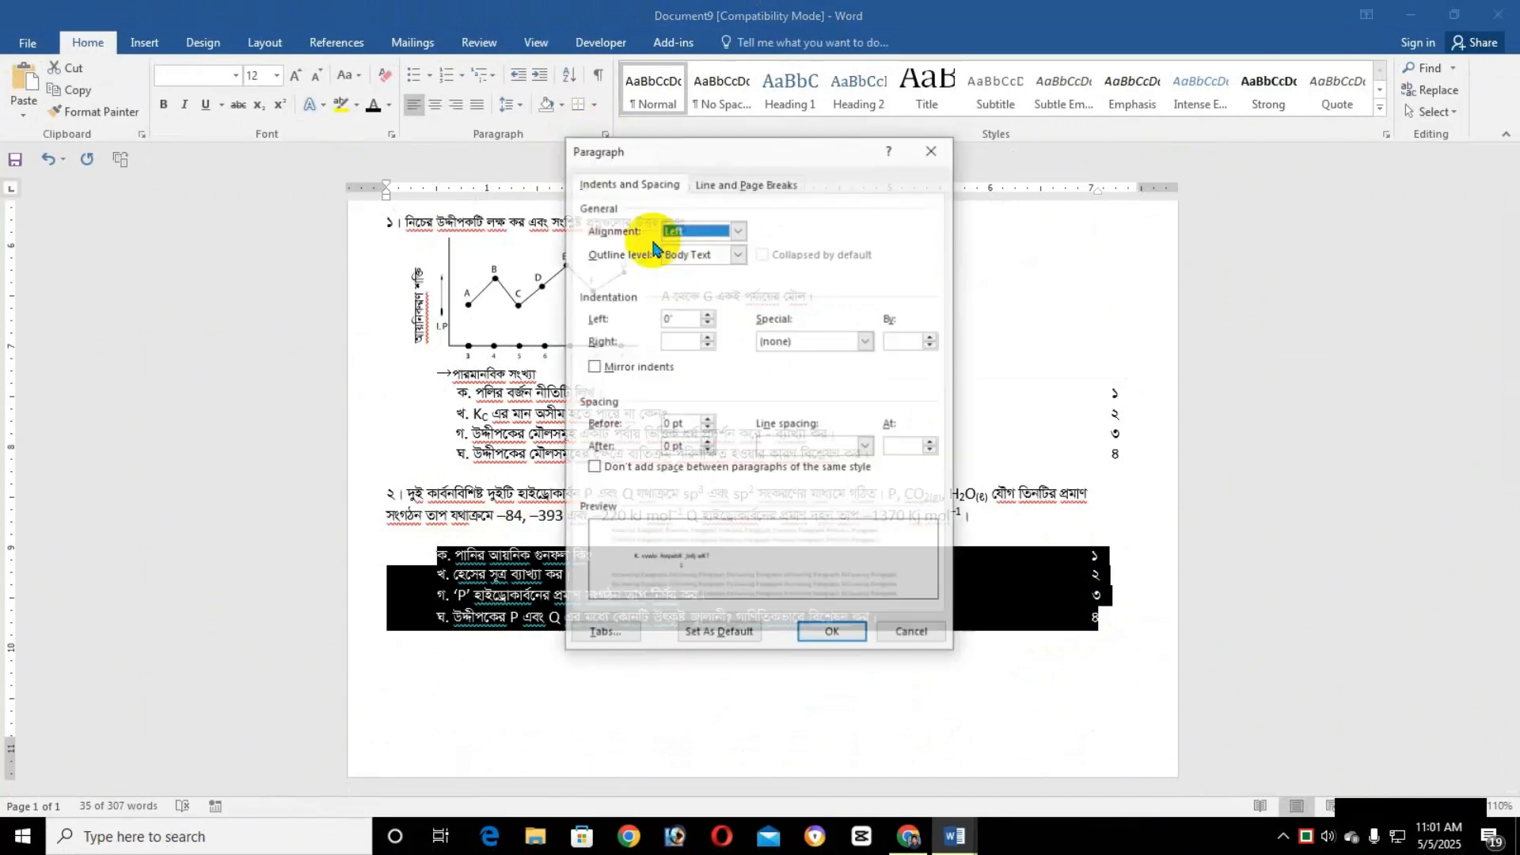
left_click(708, 346)
left_click(701, 231)
left_click(696, 249)
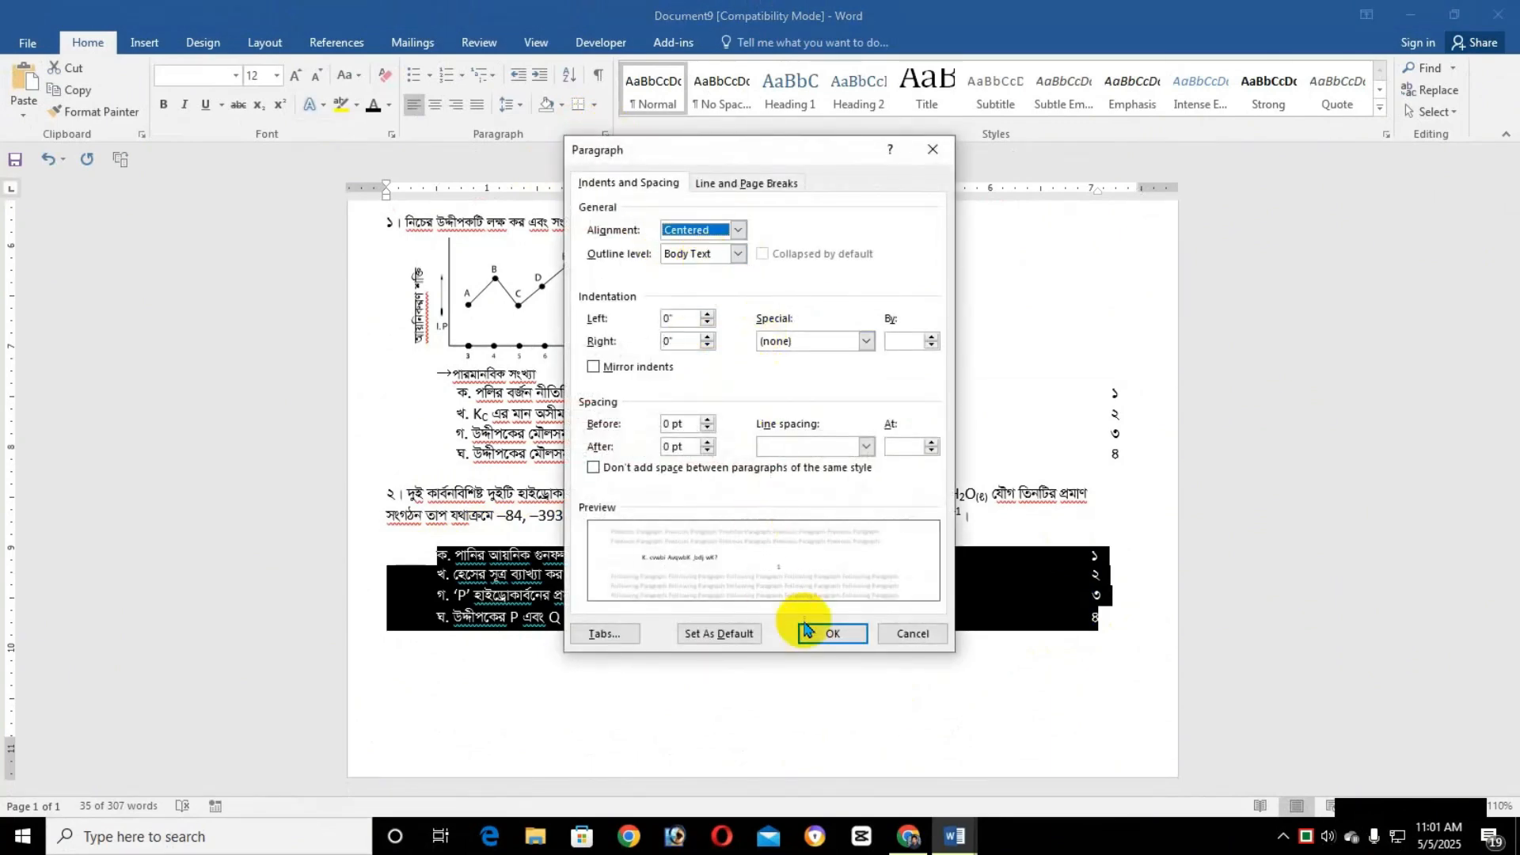
left_click(831, 633)
left_click(1011, 625)
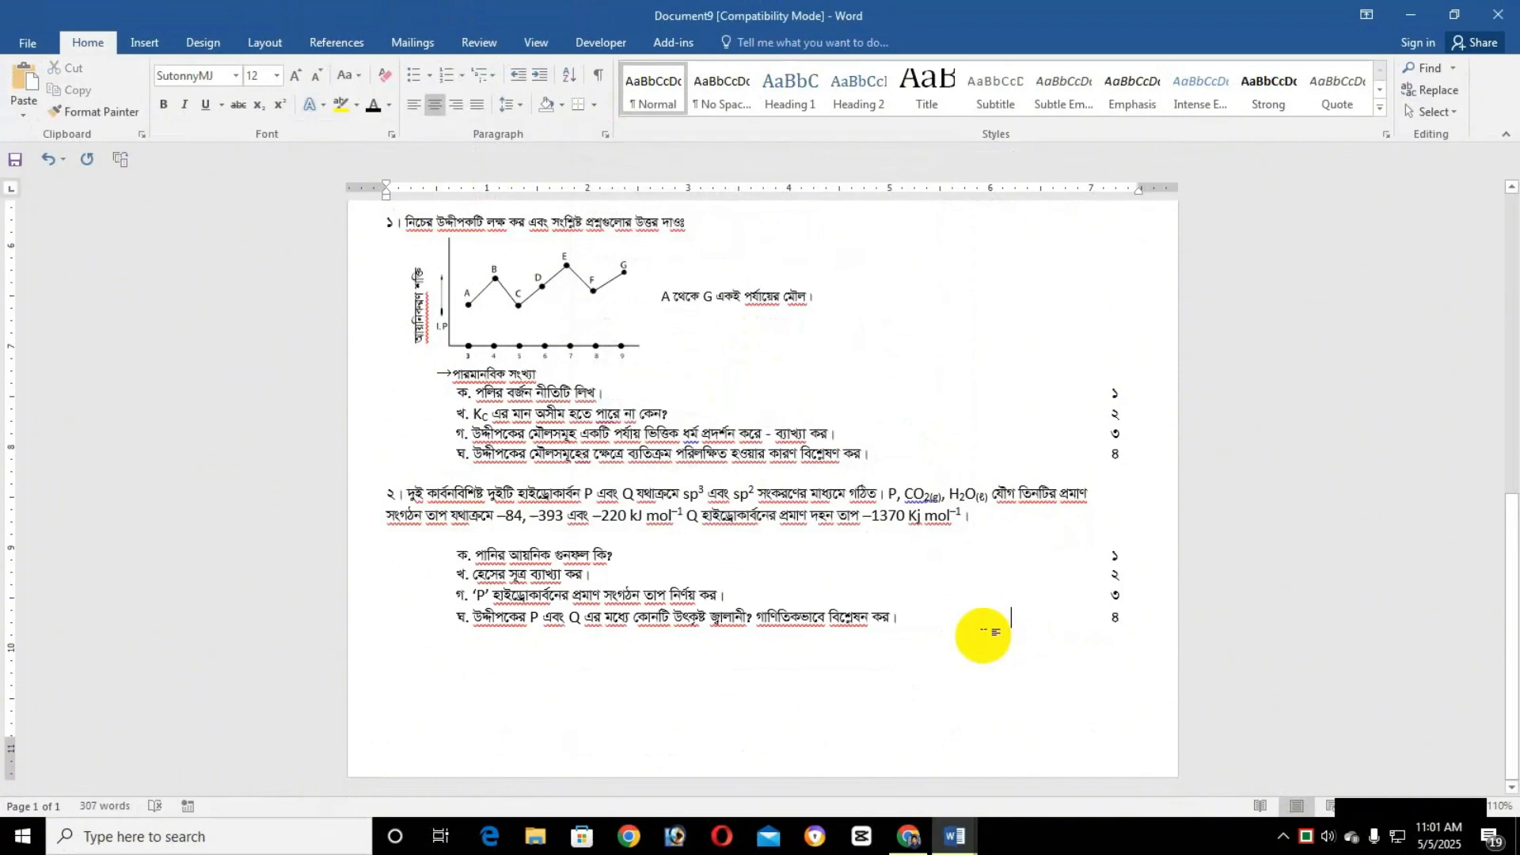
Check the layout of the whole question paper in the print preview and return to editing.
scroll(983, 633, "down", 3, "ctrl")
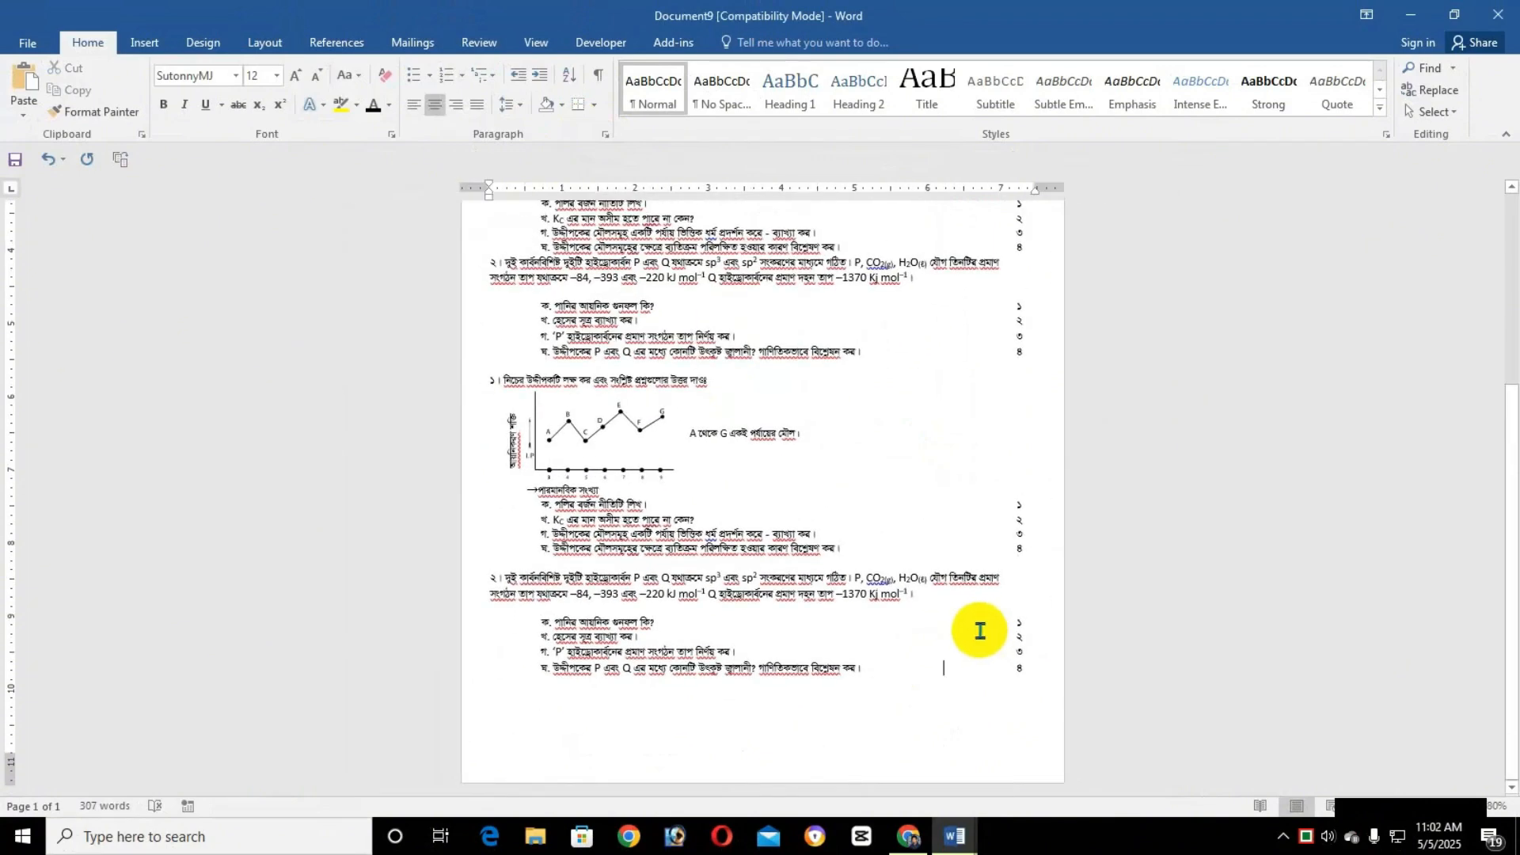
key("ctrl+p")
scroll(982, 523, "down", 5)
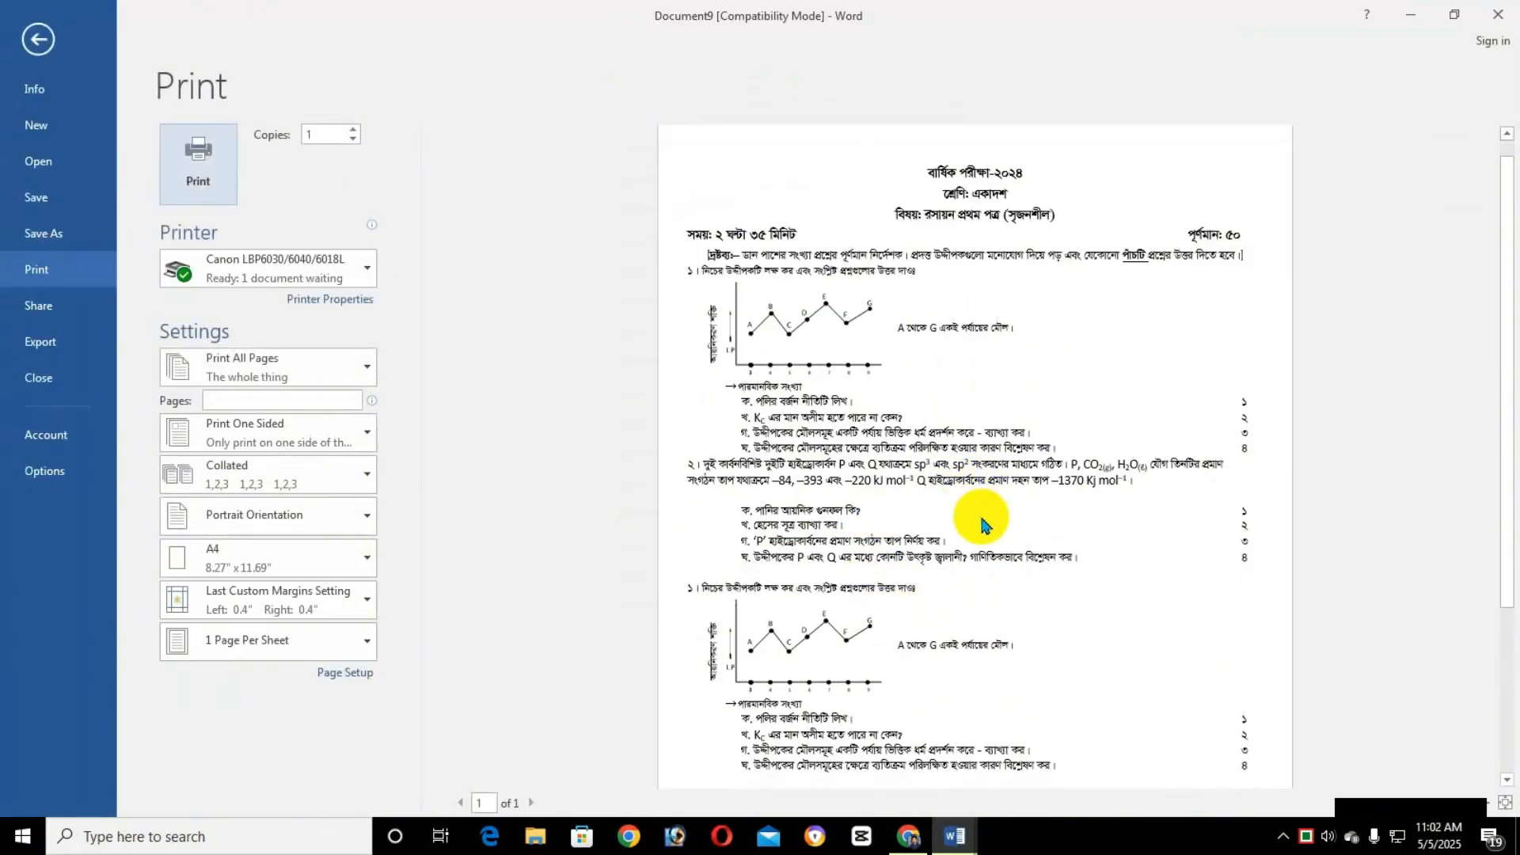
scroll(980, 529, "up", 5)
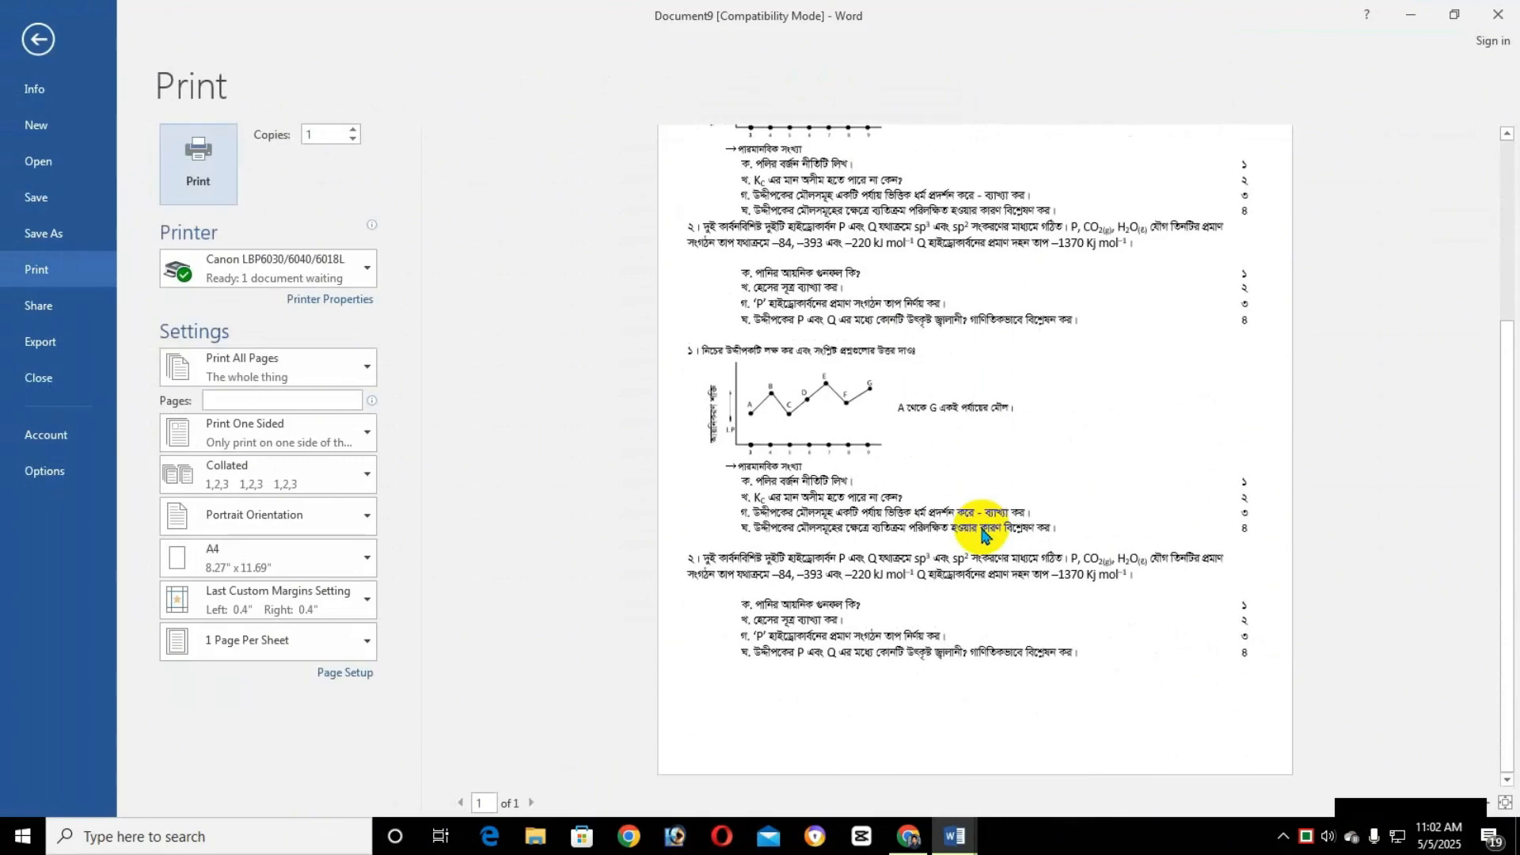
scroll(982, 541, "down", 2)
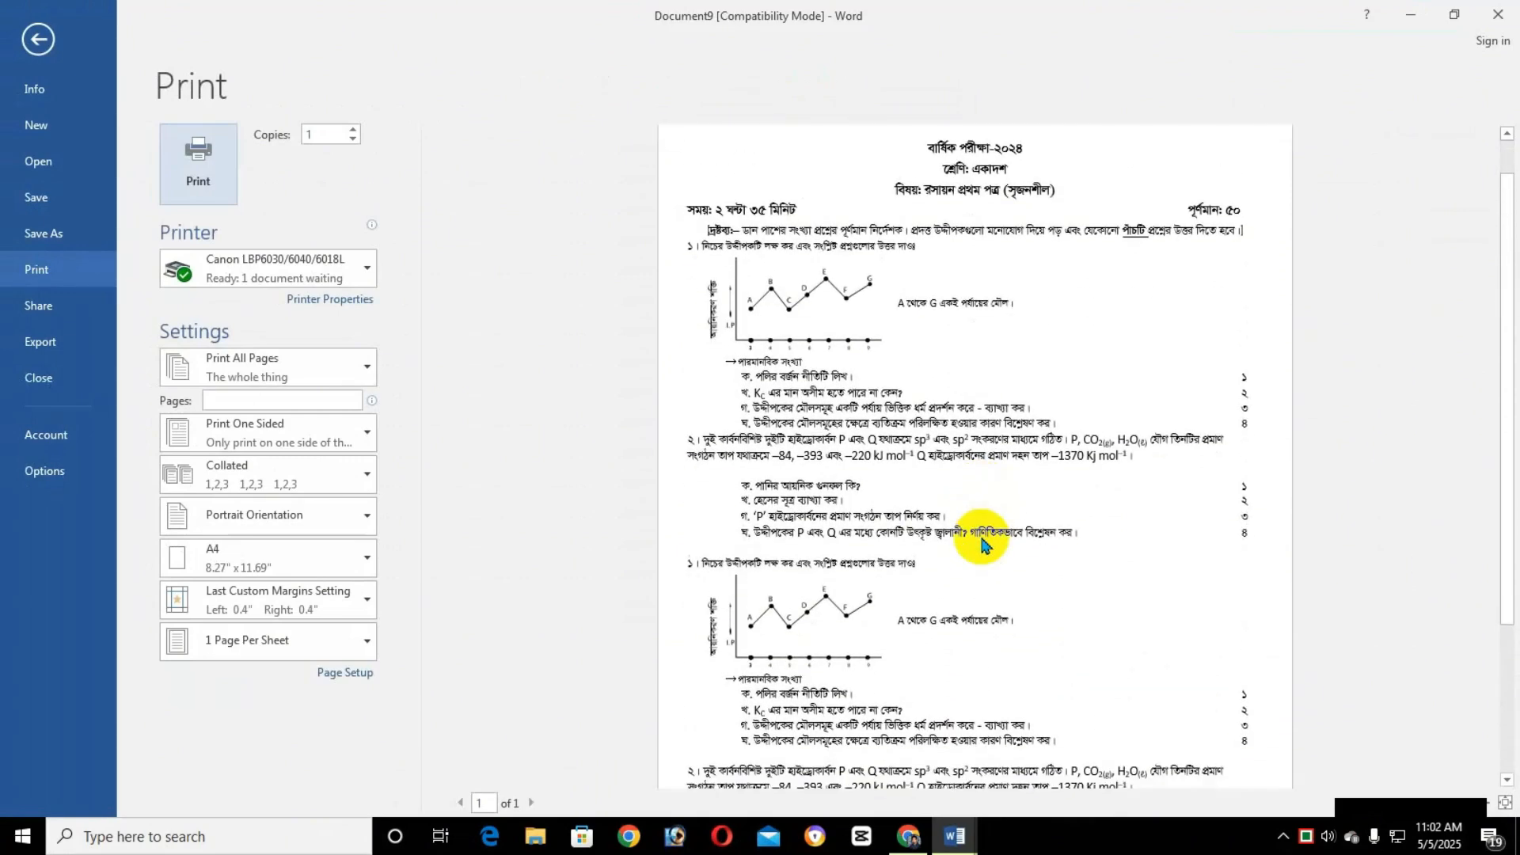
scroll(983, 542, "up", 2)
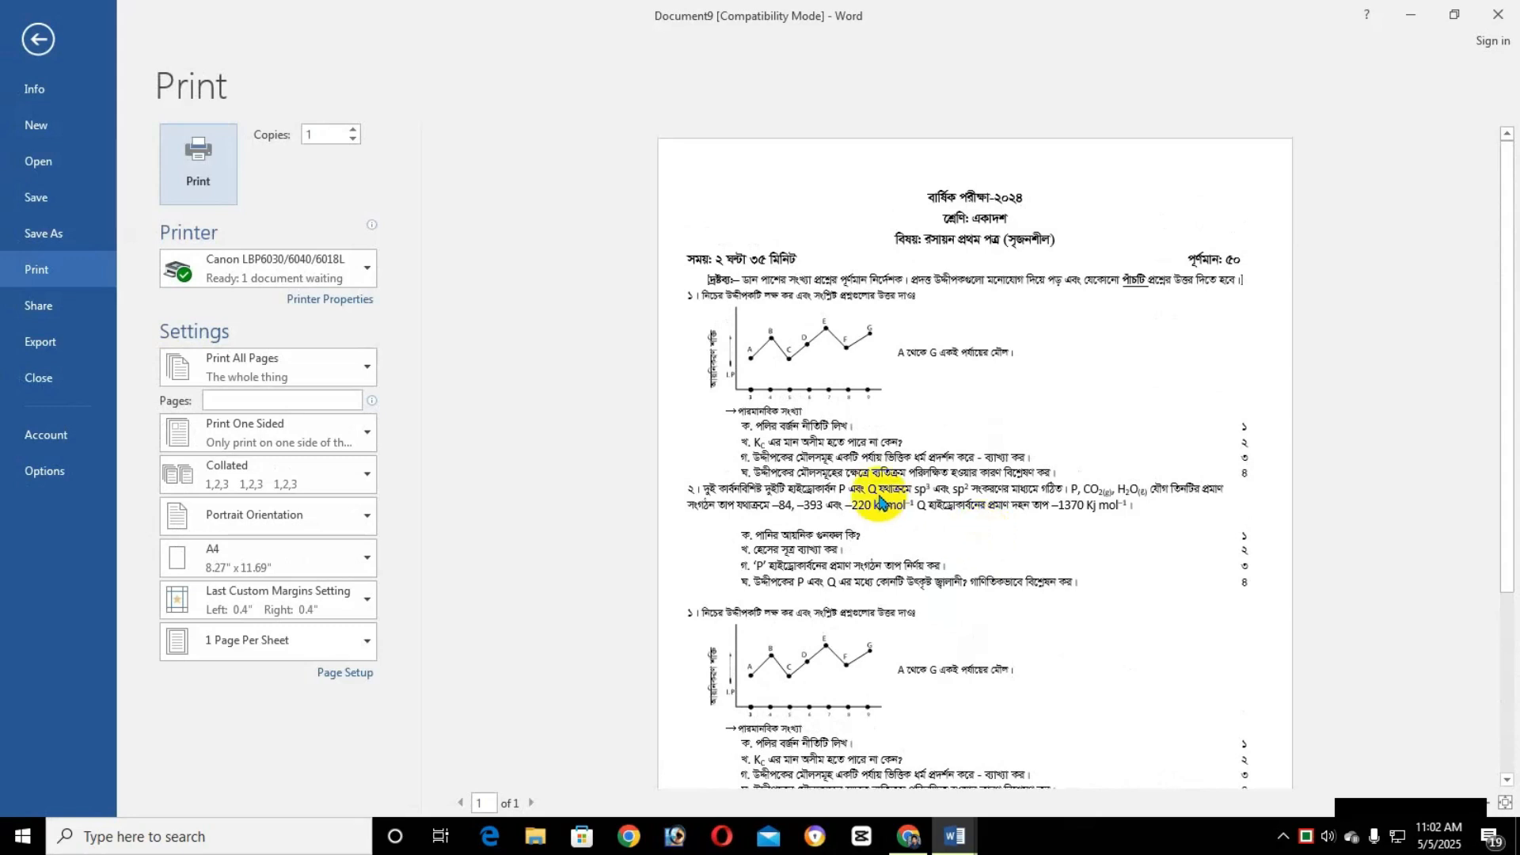
key("Escape")
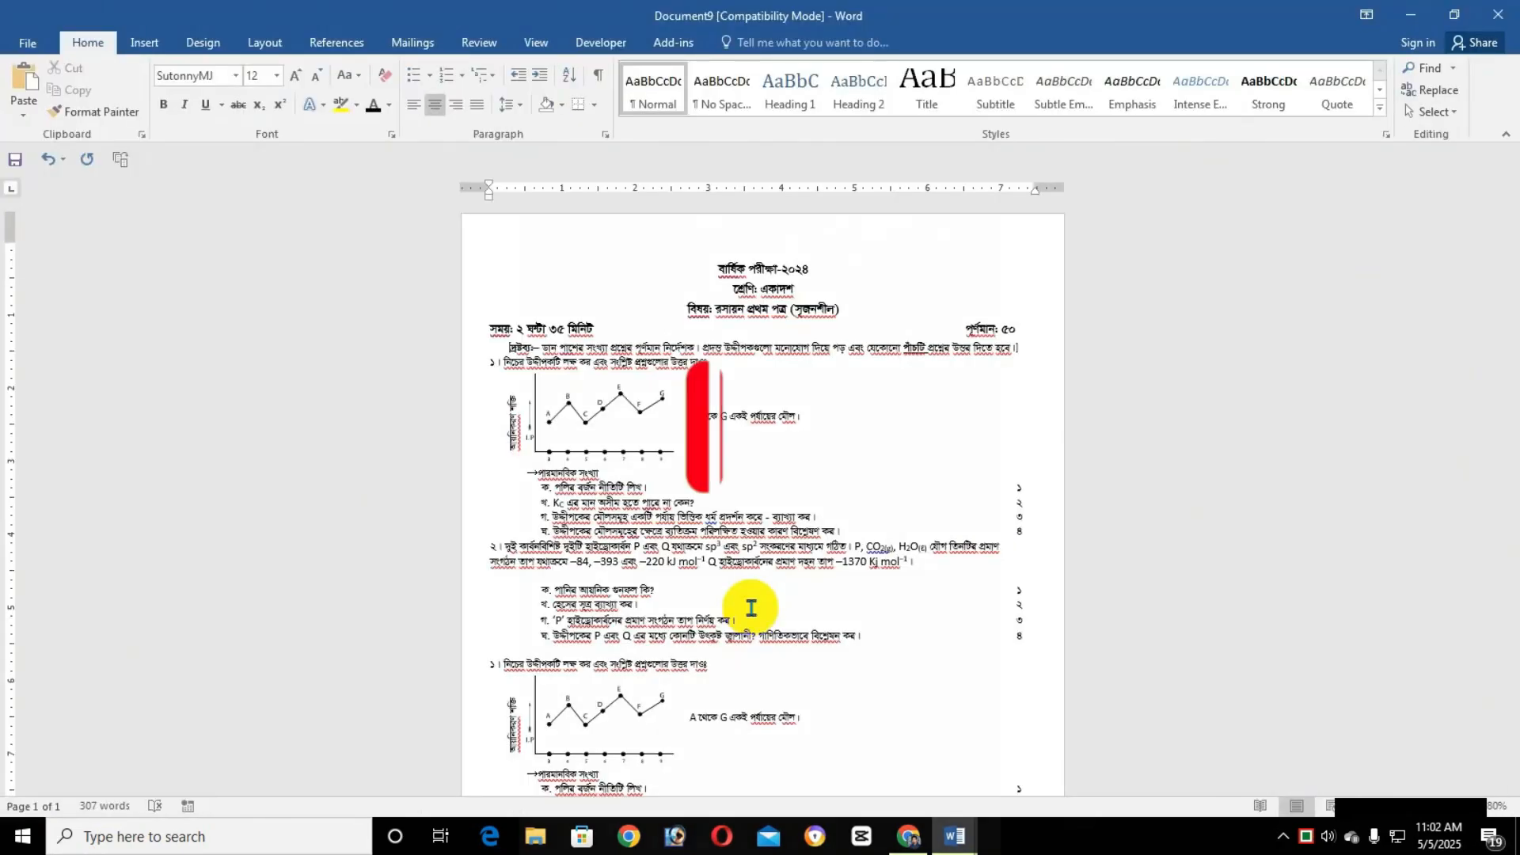